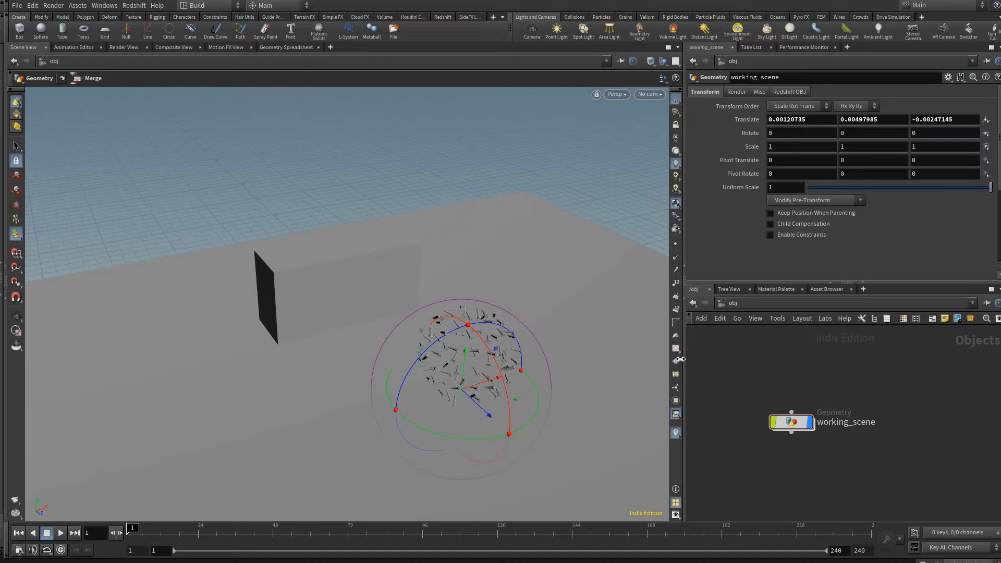
Enlarge the network editor by shifting the dividers toward the viewport and the parameter pane
{"action": "left_click_drag", "start_coordinate": [680, 359], "coordinate": [676, 359]}
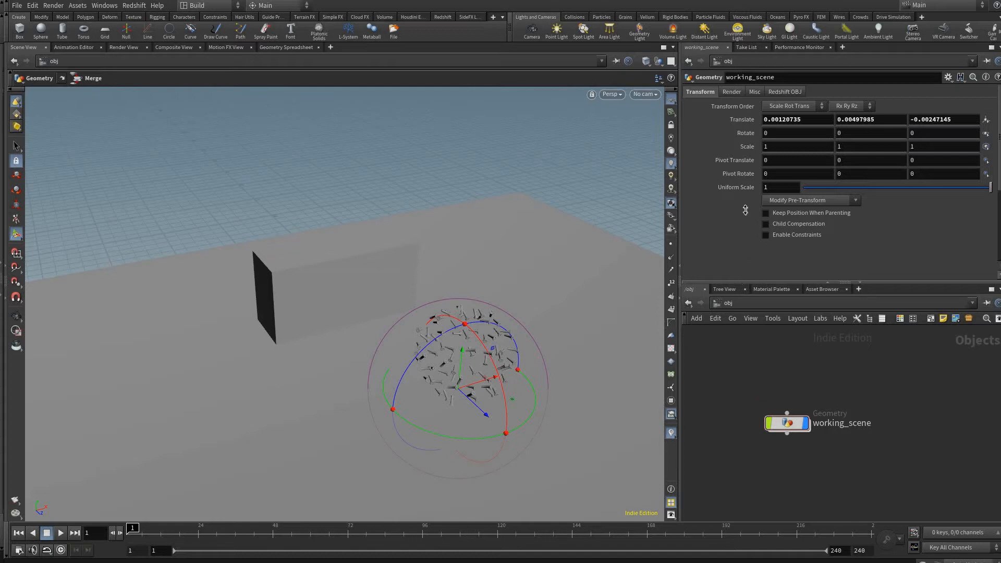
{"action": "middle_click_drag", "start_coordinate": [762, 335], "coordinate": [788, 340]}
{"action": "left_click_drag", "start_coordinate": [748, 283], "coordinate": [745, 206]}
{"action": "mouse_move", "coordinate": [719, 325]}
{"action": "middle_mouse_down"}
{"action": "mouse_move", "coordinate": [735, 330]}
{"action": "mouse_move", "coordinate": [723, 330]}
{"action": "middle_mouse_up"}
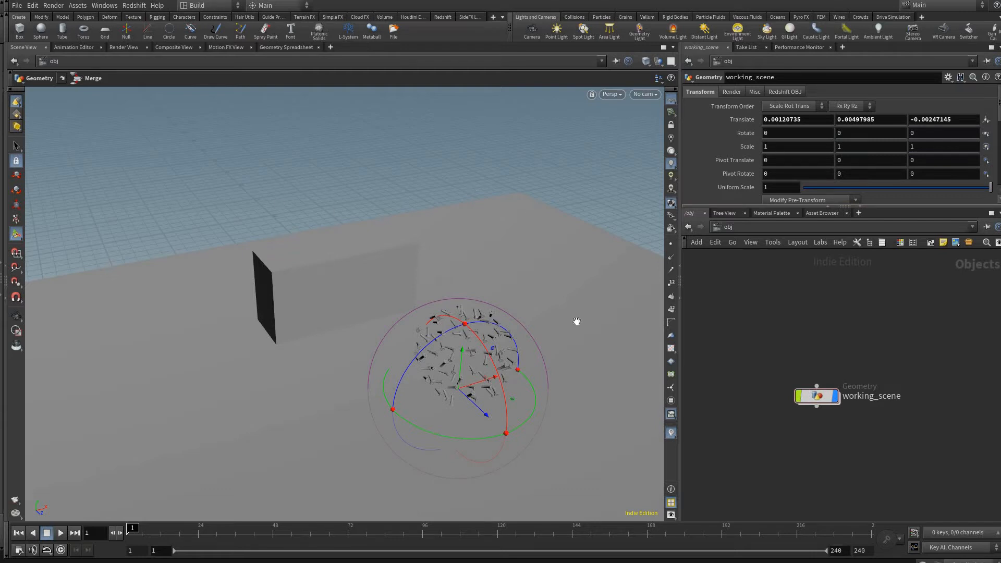
Examine the box, the ground plane and the scattered screws from several angles in the viewport
{"action": "left_click_drag", "start_coordinate": [522, 354], "coordinate": [584, 313], "text": "alt"}
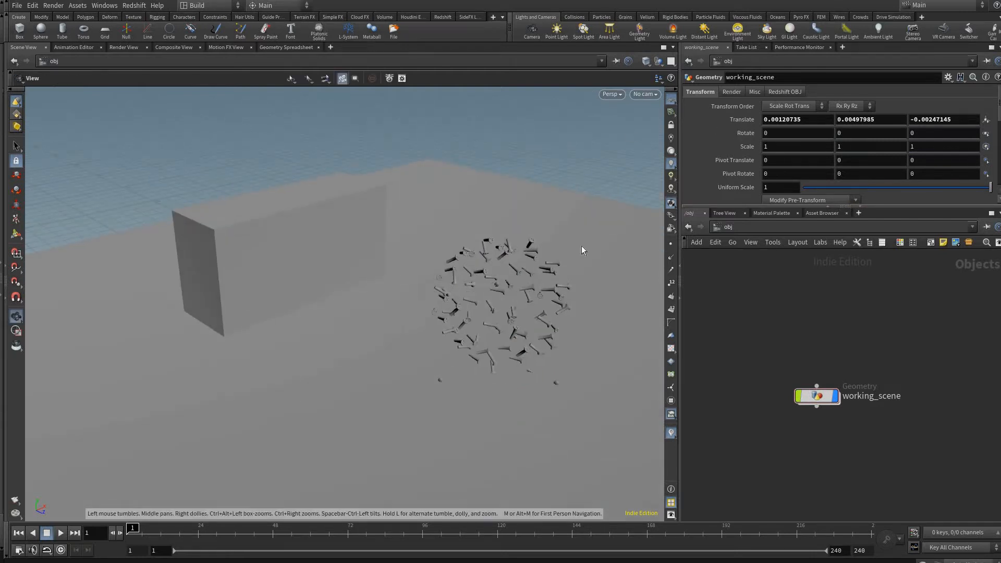
{"action": "left_click_drag", "start_coordinate": [583, 250], "coordinate": [445, 295]}
{"action": "key", "text": "Escape"}
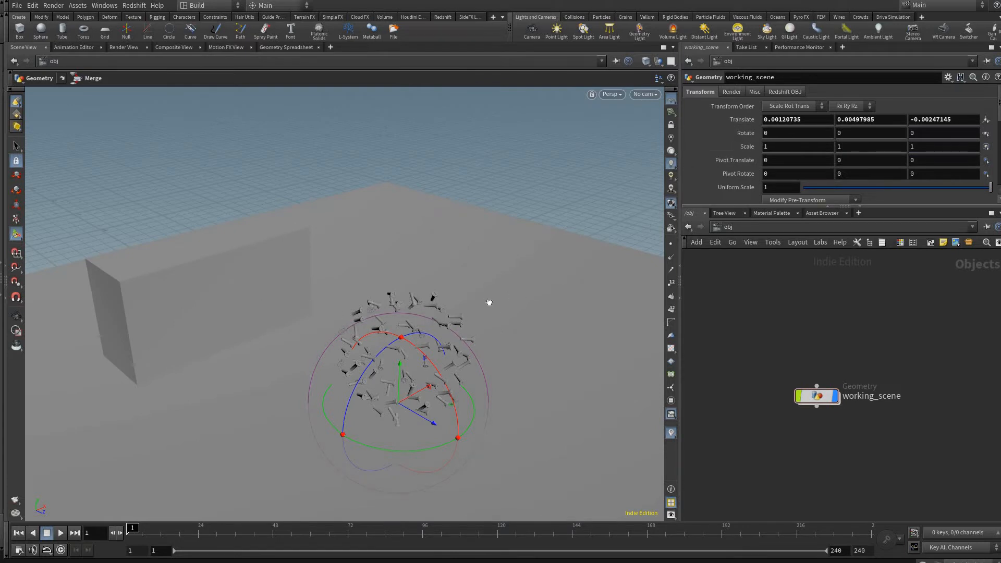
{"action": "middle_click_drag", "start_coordinate": [494, 283], "coordinate": [516, 279], "text": "alt"}
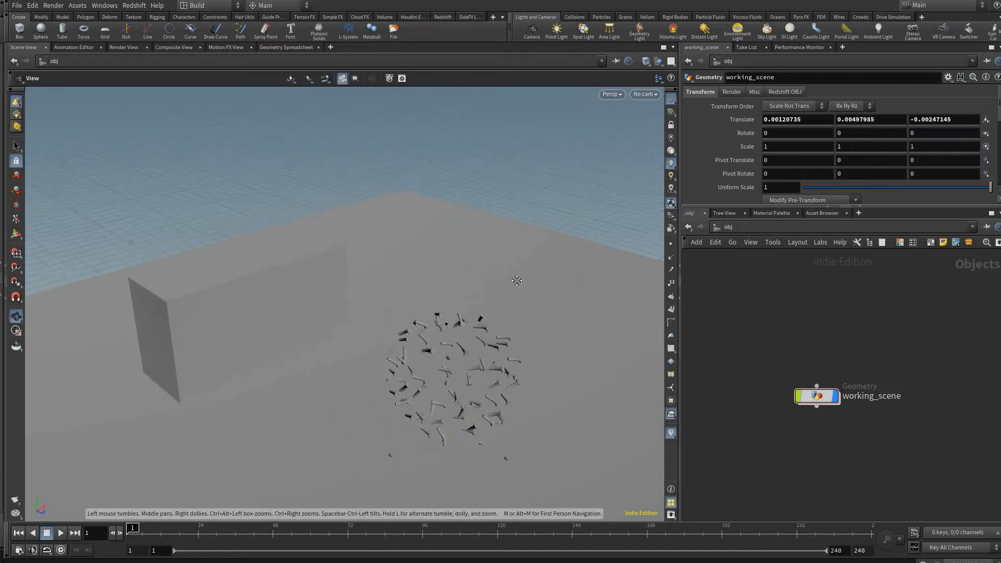
{"action": "left_click_drag", "start_coordinate": [516, 279], "coordinate": [523, 271], "text": "alt"}
{"action": "middle_click_drag", "start_coordinate": [512, 273], "coordinate": [532, 303]}
{"action": "left_click_drag", "start_coordinate": [531, 302], "coordinate": [531, 300]}
{"action": "middle_click_drag", "start_coordinate": [530, 301], "coordinate": [519, 303]}
{"action": "scroll", "coordinate": [519, 307], "scroll_direction": "down", "scroll_amount": 3}
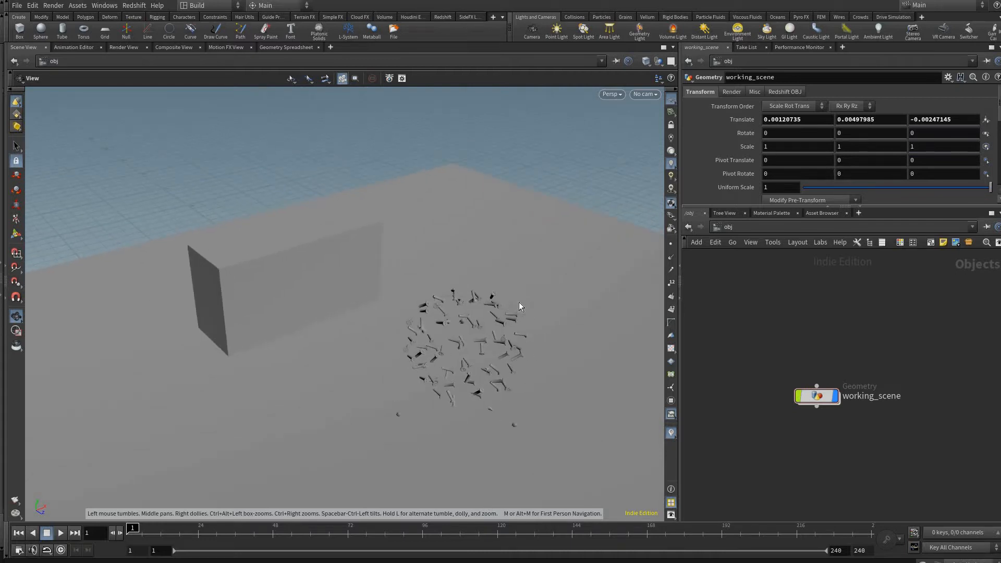
{"action": "key", "text": "r"}
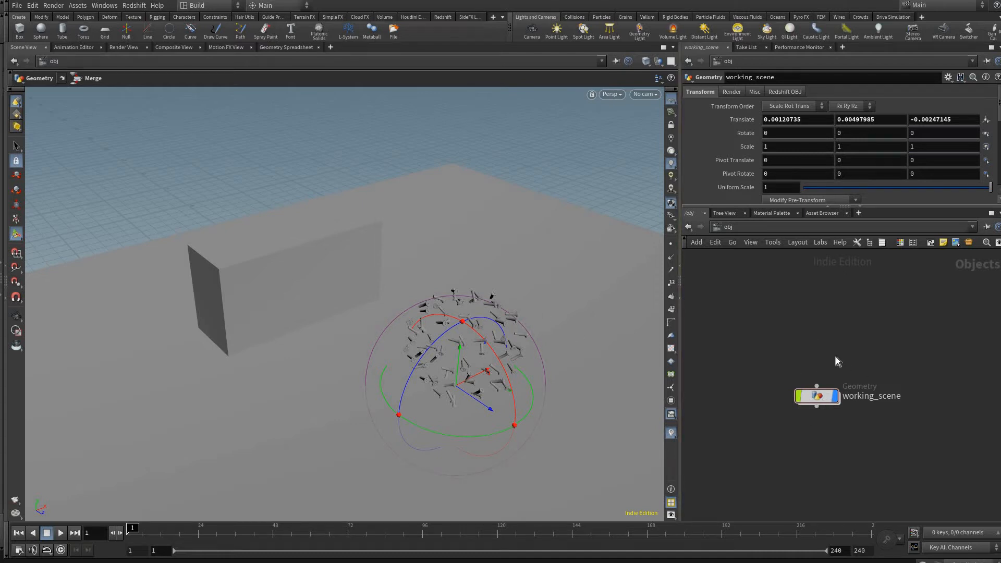
Go inside the working_scene geometry object to reach its box, grid, screw and merge nodes
{"action": "left_click", "coordinate": [817, 396]}
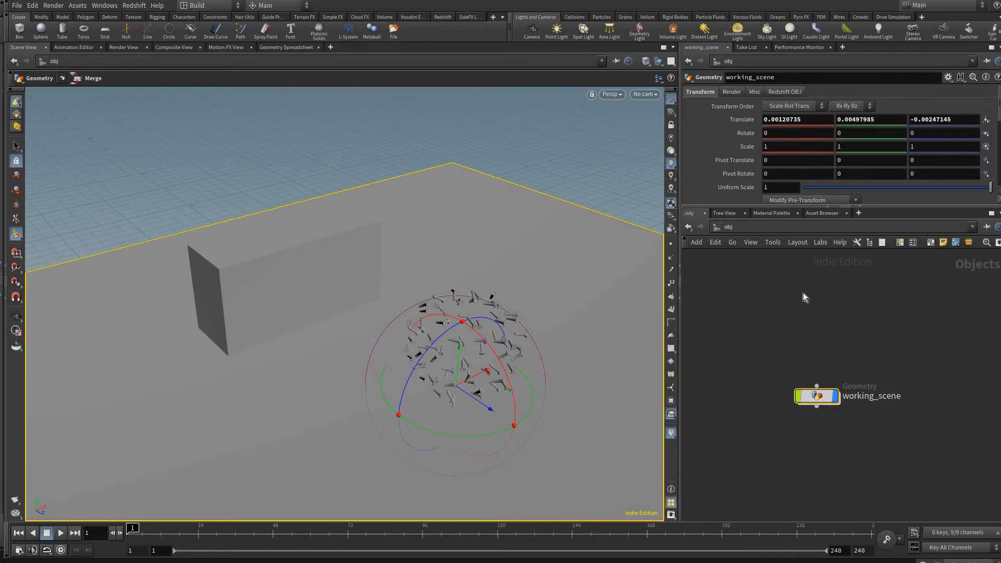
{"action": "key", "text": "i"}
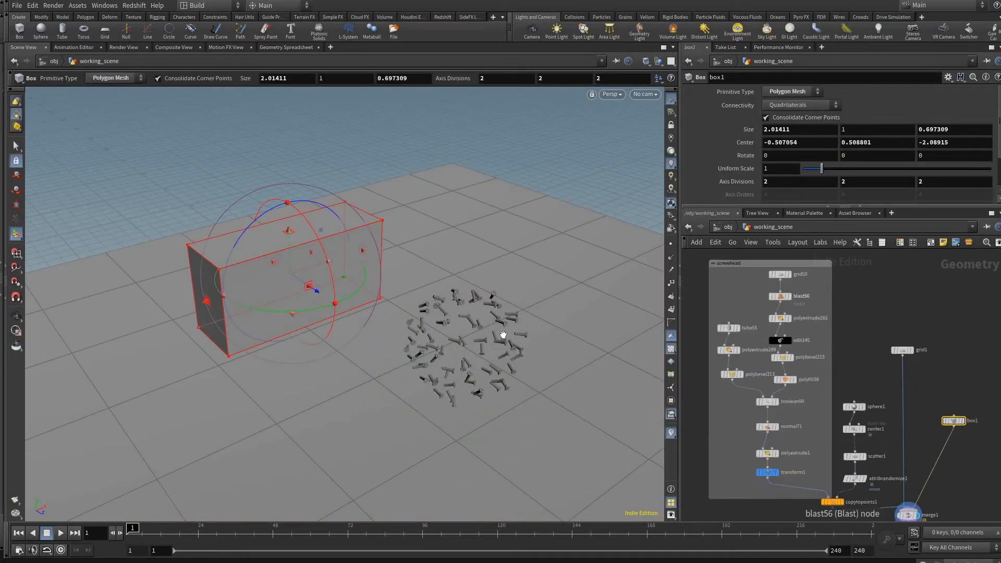
{"action": "right_click_drag", "start_coordinate": [276, 333], "coordinate": [596, 367], "text": "alt"}
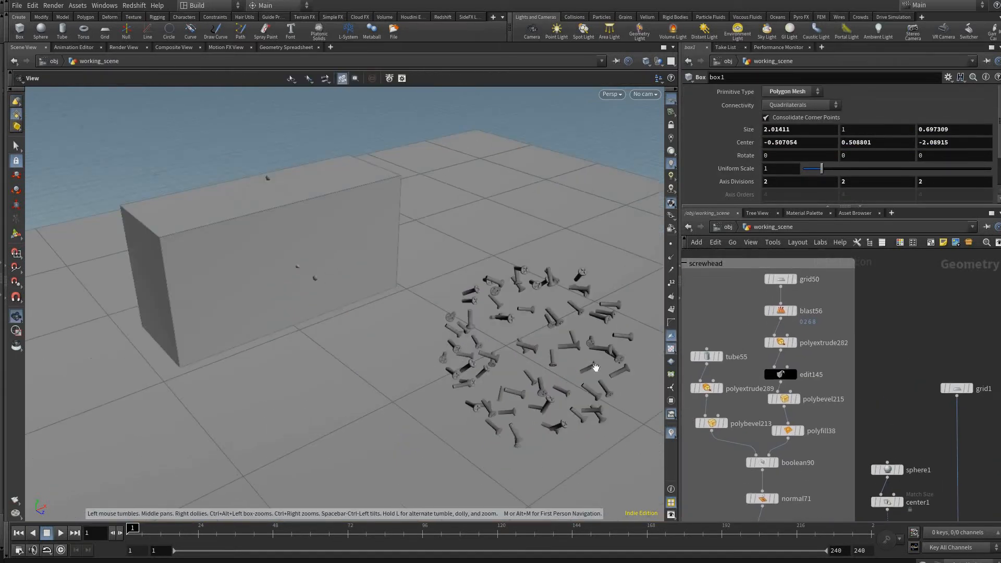
{"action": "left_click_drag", "start_coordinate": [596, 367], "coordinate": [919, 370], "text": "alt"}
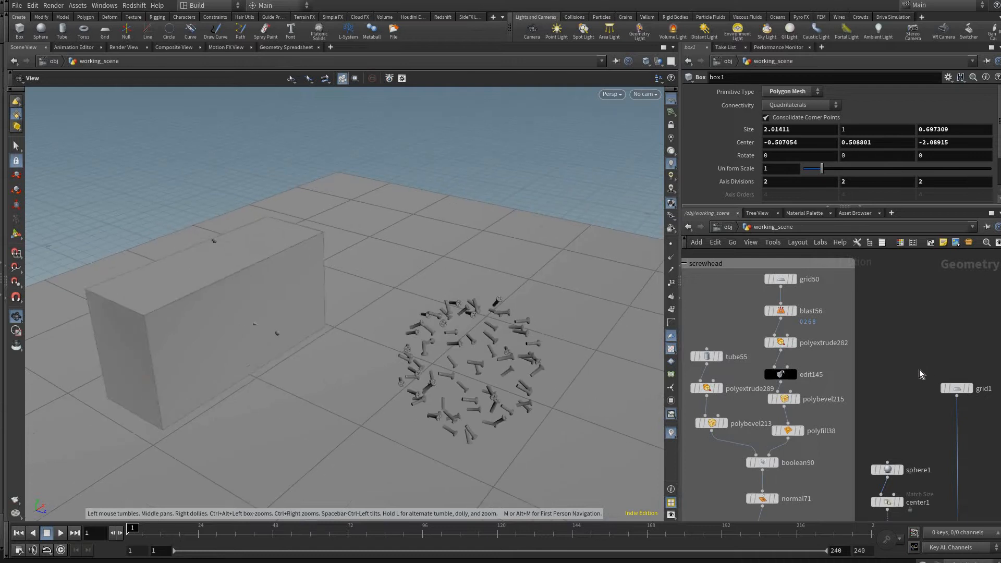
{"action": "scroll", "coordinate": [920, 369], "scroll_direction": "down", "scroll_amount": 3}
{"action": "middle_click_drag", "start_coordinate": [959, 376], "coordinate": [908, 297]}
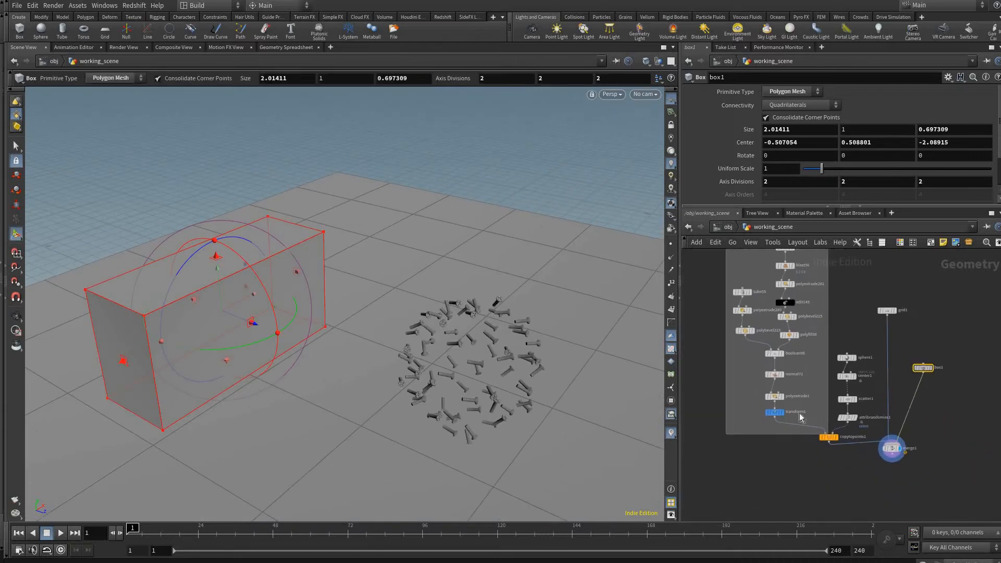
Duplicate the box1 node and wire the copy into merge1
{"action": "left_click_drag", "start_coordinate": [922, 368], "coordinate": [960, 371], "text": "alt"}
{"action": "left_click", "coordinate": [959, 376]}
{"action": "left_click", "coordinate": [894, 443]}
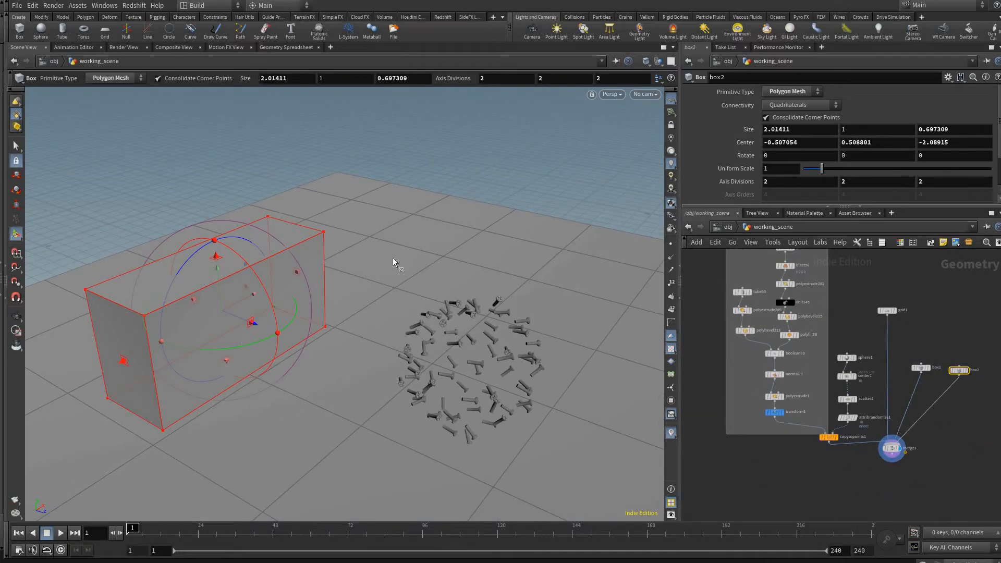
Place the copied box behind the screws, sized about 1.29 × 1 × 2.13, centred near 2.24, 0.51, -1.37, rotated about 9.8° in Y
{"action": "left_click_drag", "start_coordinate": [179, 358], "coordinate": [461, 267]}
{"action": "mouse_move", "coordinate": [517, 352]}
{"action": "left_mouse_down"}
{"action": "mouse_move", "coordinate": [485, 364]}
{"action": "mouse_move", "coordinate": [505, 353]}
{"action": "left_mouse_up"}
{"action": "middle_click_drag", "start_coordinate": [505, 353], "coordinate": [496, 361], "text": "alt"}
{"action": "mouse_move", "coordinate": [496, 360]}
{"action": "left_mouse_down", "text": "alt"}
{"action": "mouse_move", "coordinate": [525, 349]}
{"action": "mouse_move", "coordinate": [496, 371]}
{"action": "left_mouse_up", "text": "alt"}
{"action": "right_click_drag", "start_coordinate": [503, 348], "coordinate": [493, 340], "text": "alt"}
{"action": "left_click_drag", "start_coordinate": [493, 340], "coordinate": [498, 301], "text": "alt"}
{"action": "key", "text": "Return"}
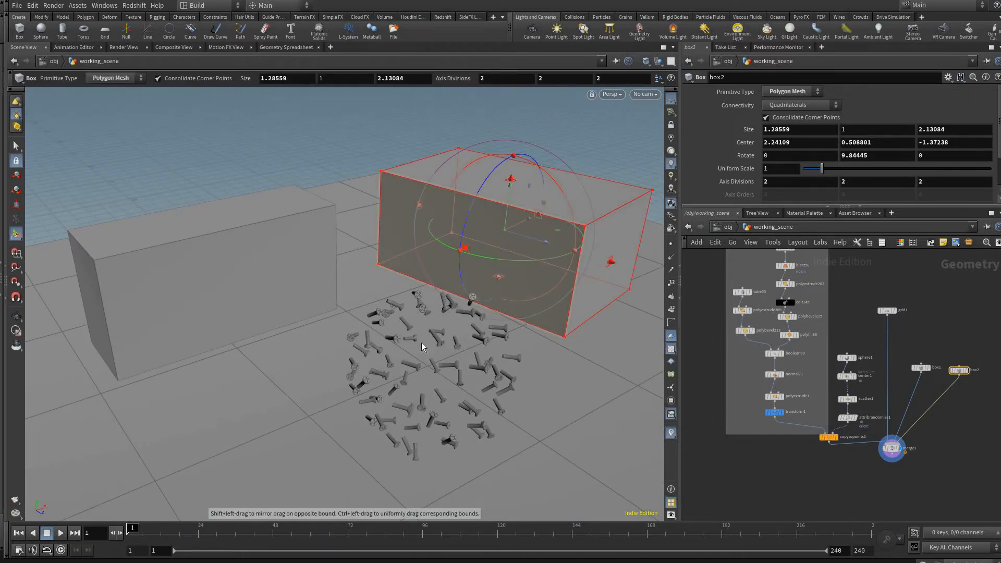
{"action": "left_click_drag", "start_coordinate": [469, 252], "coordinate": [438, 365], "text": "alt"}
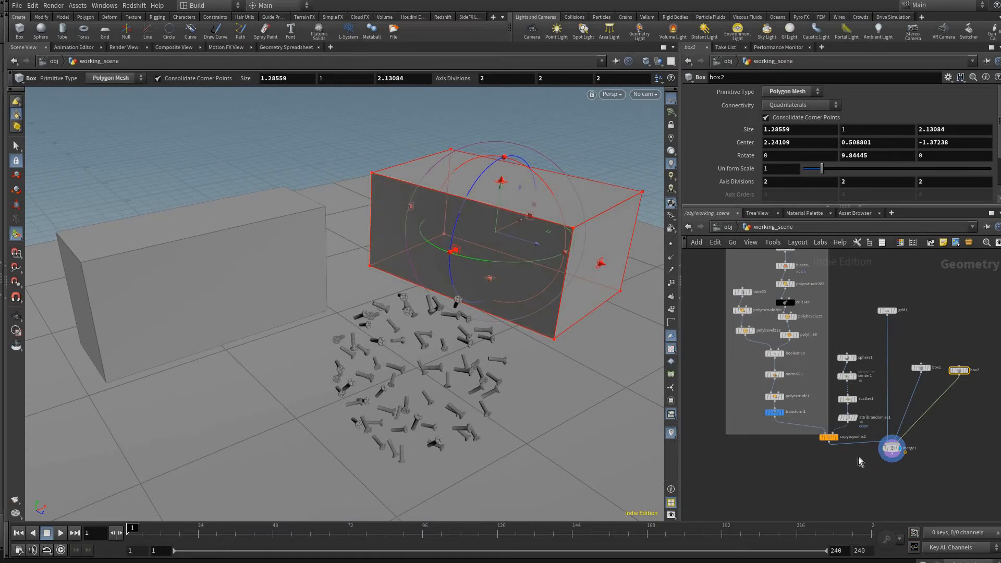
Insert a Group Create node on the wire between copytopoints1 and merge1
{"action": "scroll", "coordinate": [824, 468], "scroll_direction": "up", "scroll_amount": 5}
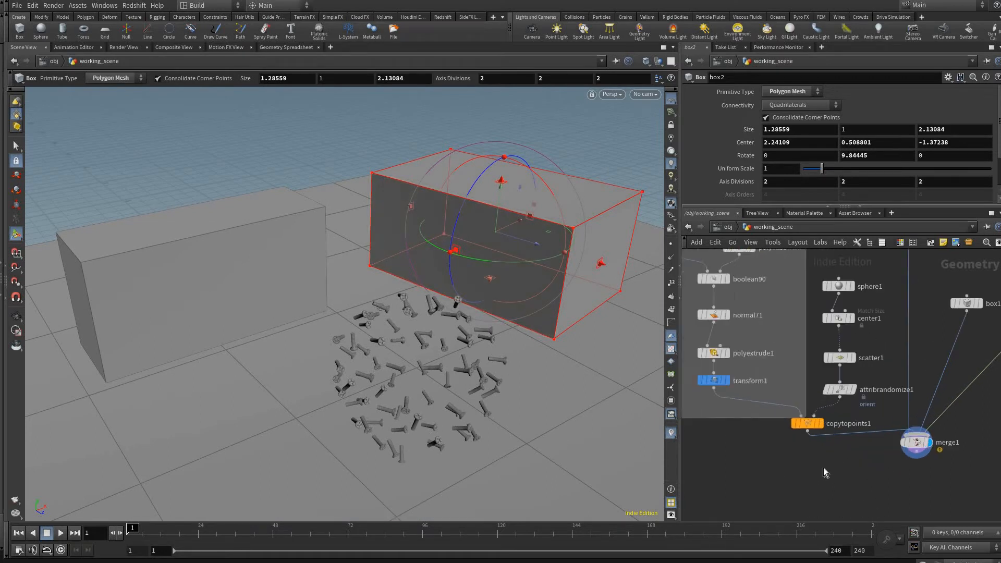
{"action": "middle_click_drag", "start_coordinate": [898, 444], "coordinate": [950, 448]}
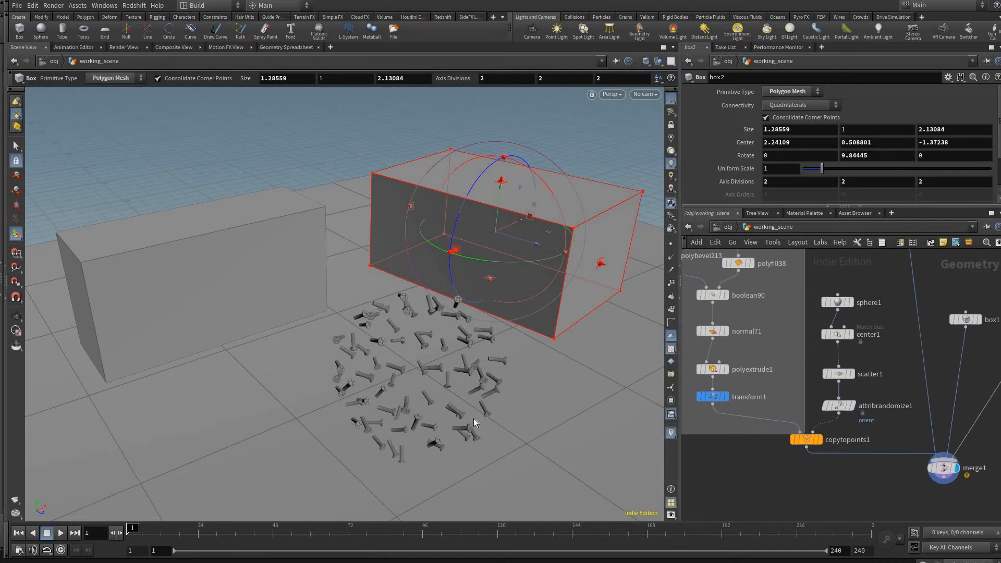
{"action": "scroll", "coordinate": [814, 433], "scroll_direction": "down", "scroll_amount": 2}
{"action": "scroll", "coordinate": [824, 435], "scroll_direction": "up", "scroll_amount": 5}
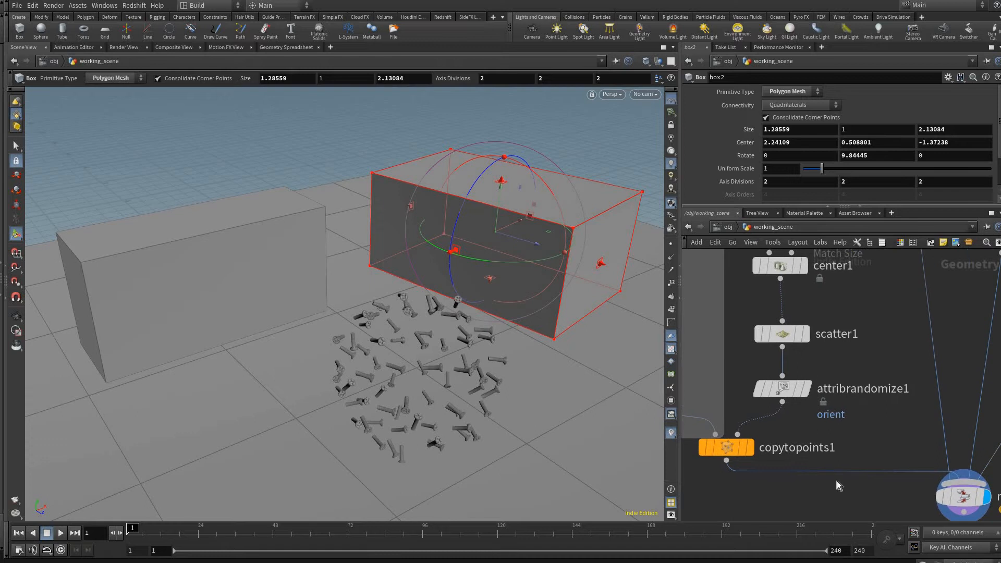
{"action": "key", "text": "Tab"}
{"action": "type", "text": "eou"}
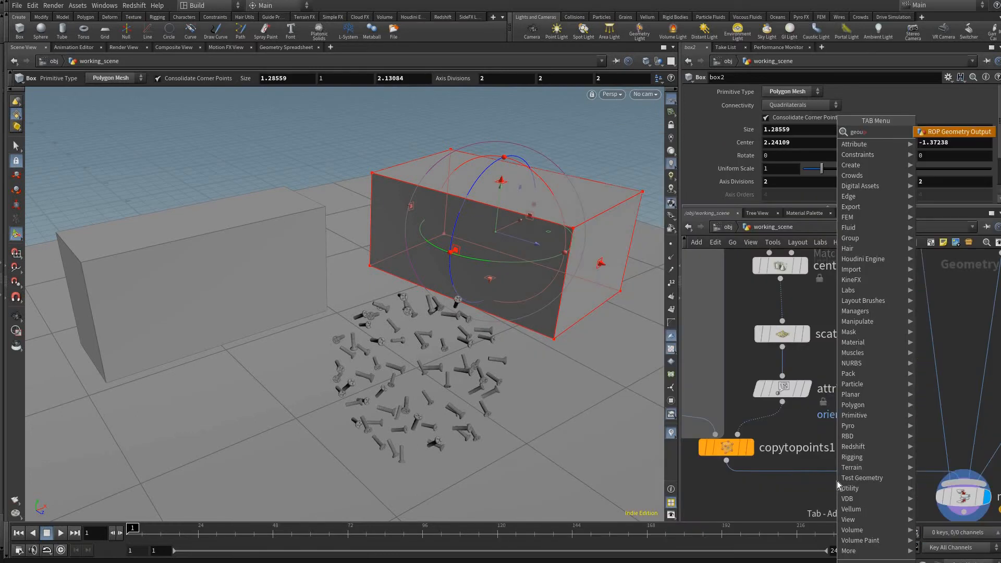
{"action": "type", "text": "p"}
{"action": "key", "text": "BackSpace"}
{"action": "key", "text": "BackSpace"}
{"action": "key", "text": "BackSpace"}
{"action": "key", "text": "BackSpace"}
{"action": "type", "text": "roup"}
{"action": "key", "text": "Return"}
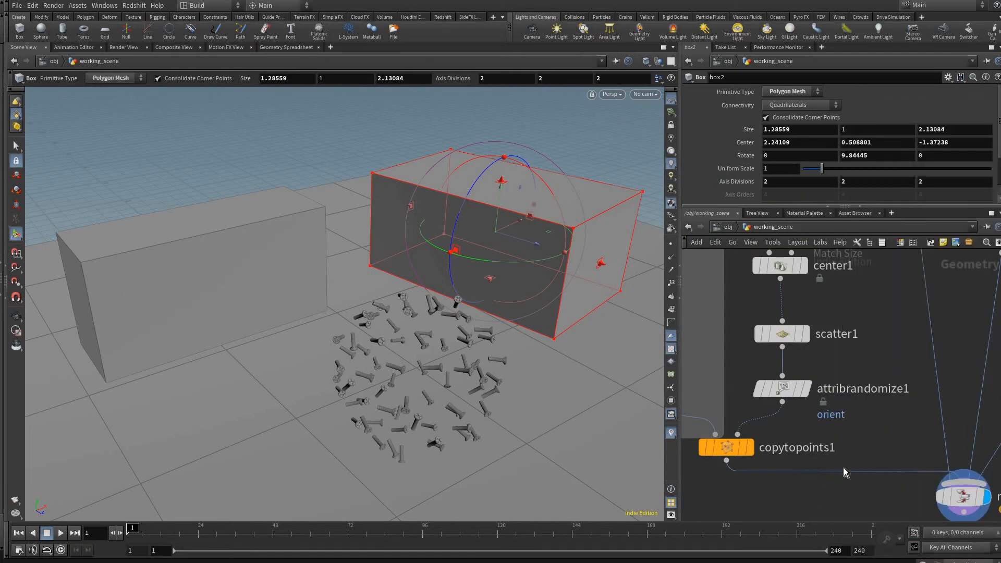
{"action": "left_click", "coordinate": [946, 439]}
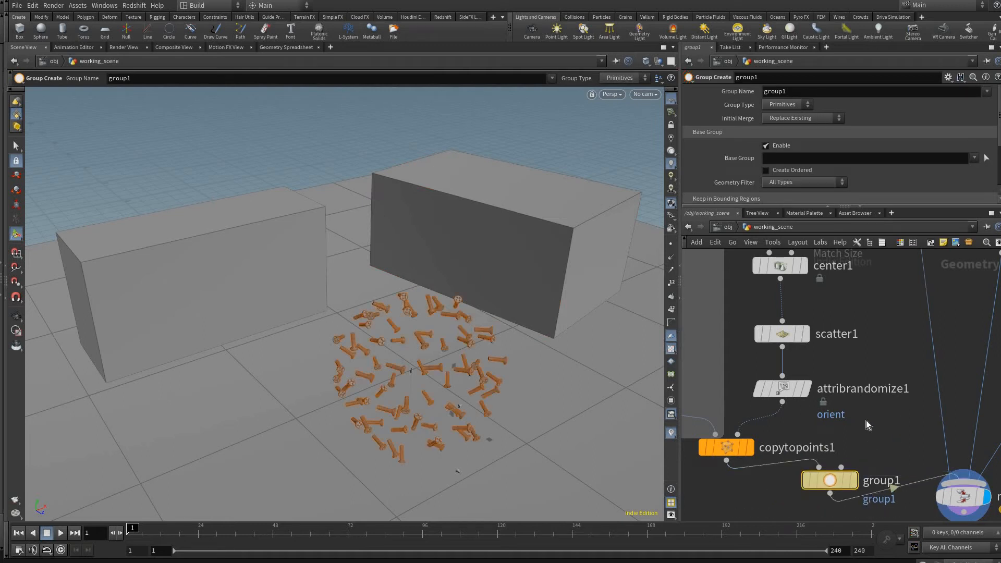
Rename the new group node mat_screws and enter mat_screws as its group name
{"action": "left_click_drag", "start_coordinate": [943, 417], "coordinate": [951, 449]}
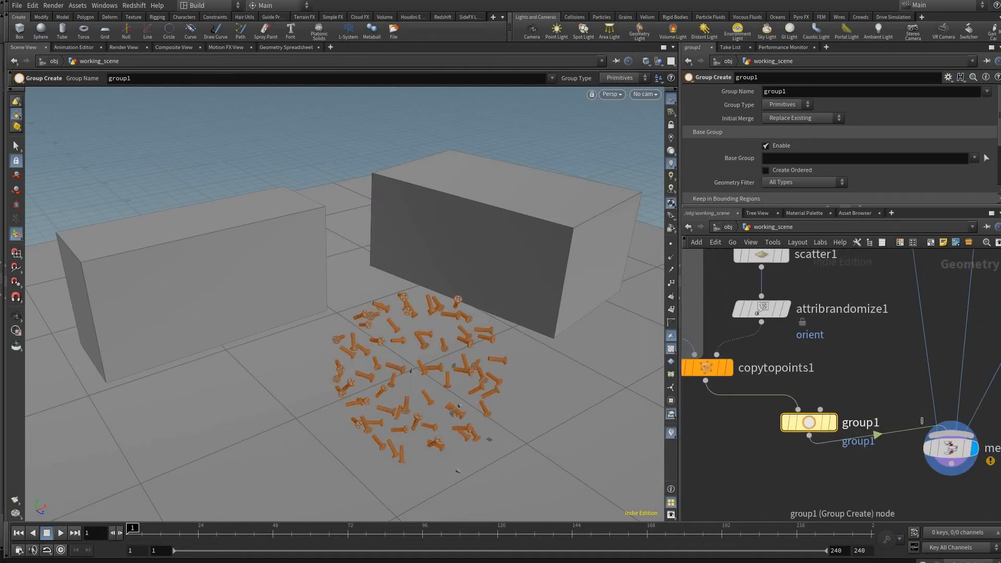
{"action": "double_click", "coordinate": [862, 423]}
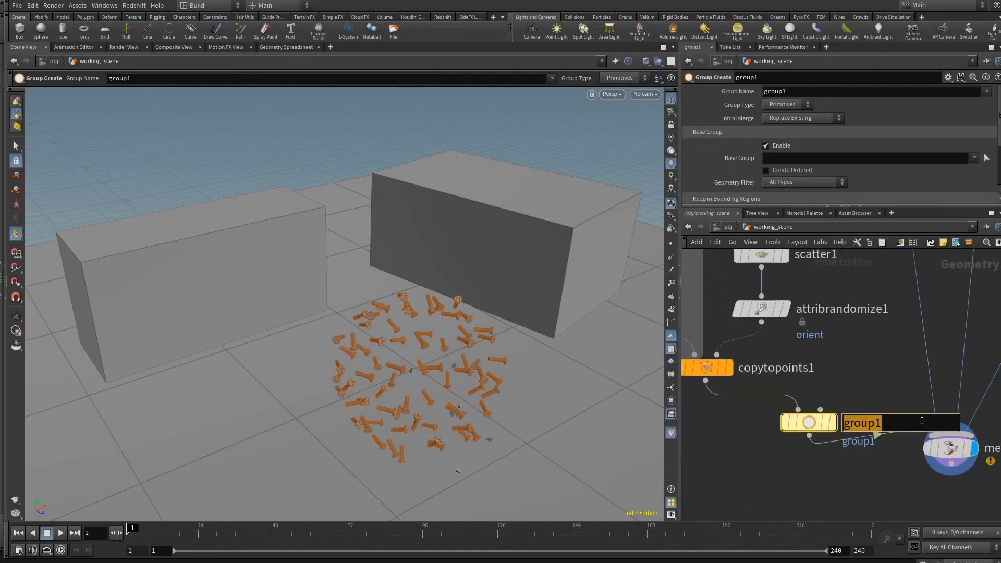
{"action": "type", "text": "mat_screws"}
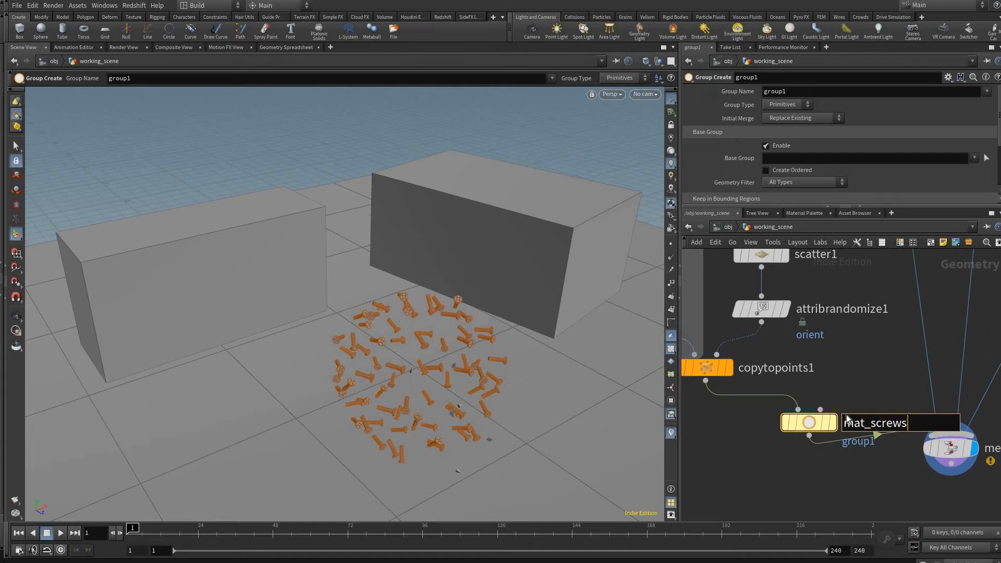
{"action": "double_click", "coordinate": [865, 424]}
{"action": "key", "text": "ctrl+c"}
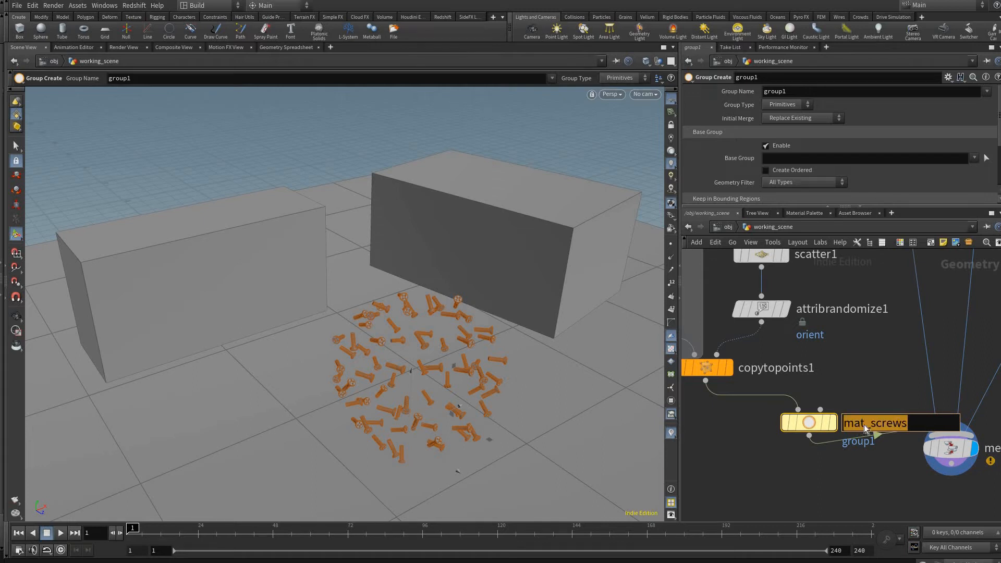
{"action": "key", "text": "Return"}
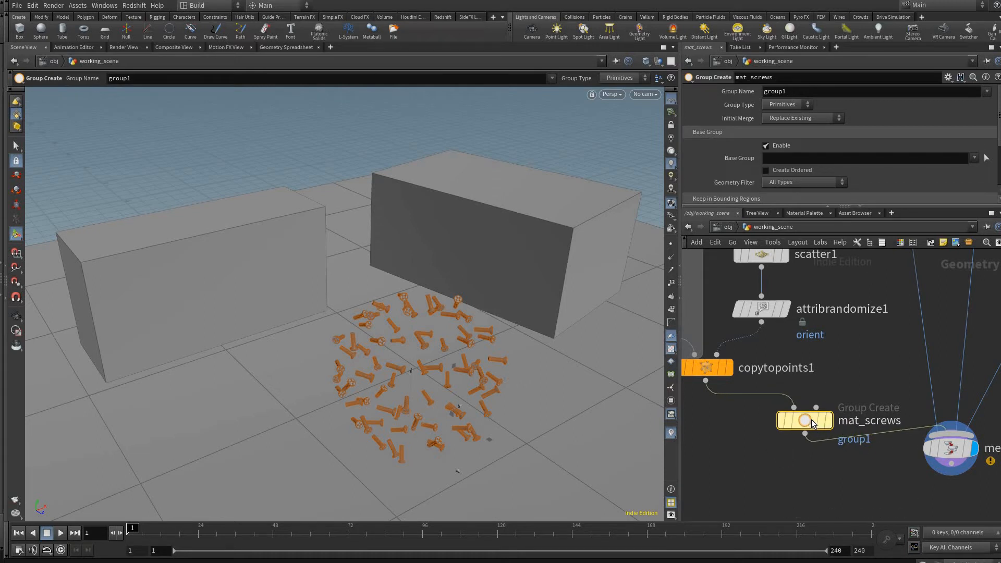
{"action": "double_click", "coordinate": [775, 92]}
{"action": "key", "text": "ctrl+v"}
{"action": "key", "text": "Return"}
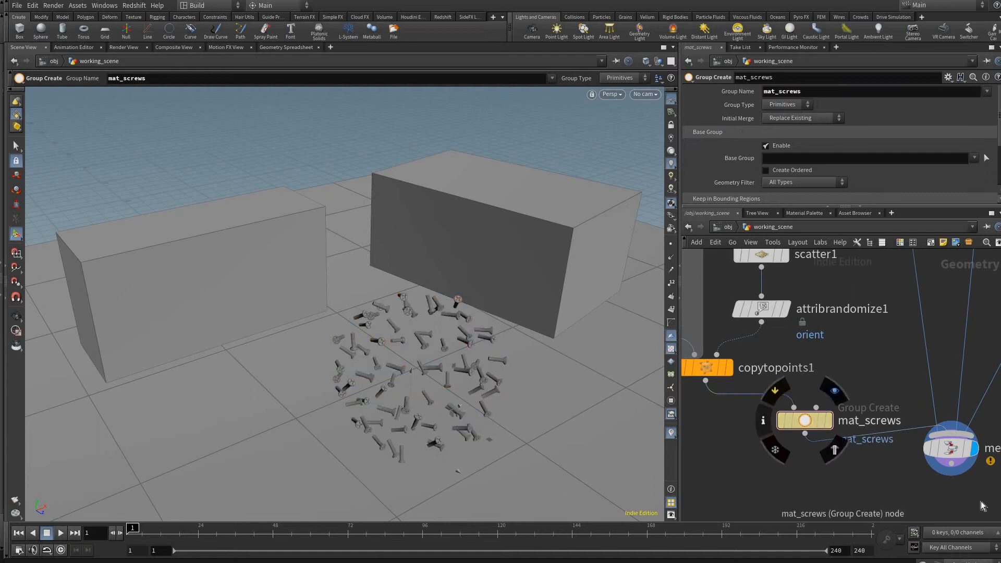
Colour the mat_screws node pink in the network
{"action": "key", "text": "c"}
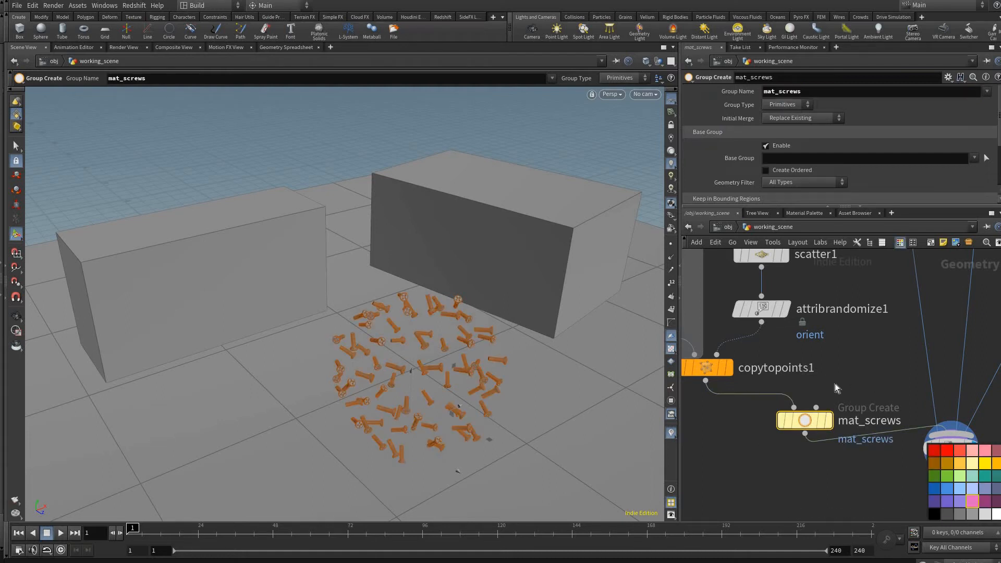
{"action": "left_click", "coordinate": [972, 500]}
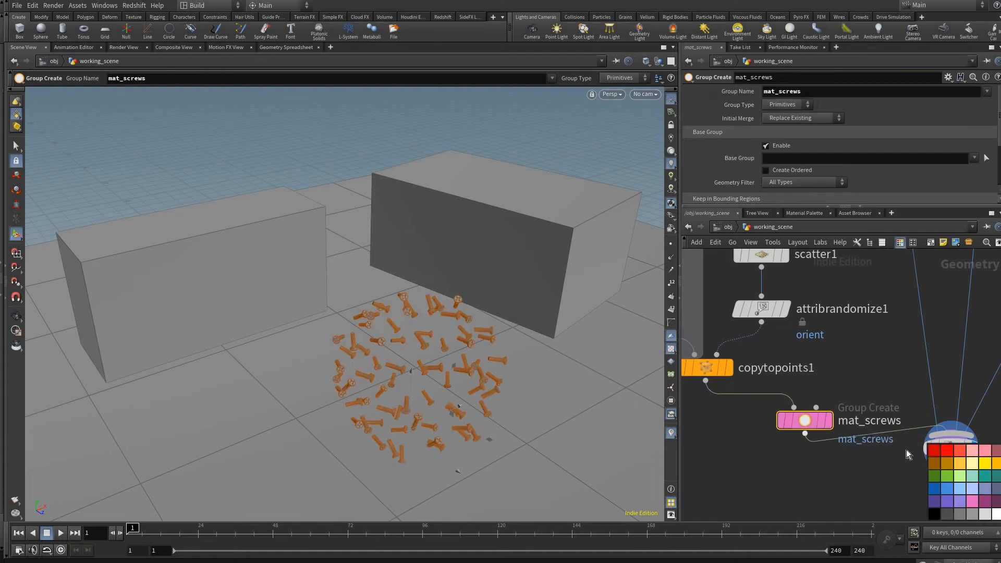
{"action": "left_click", "coordinate": [880, 455]}
{"action": "key", "text": "c"}
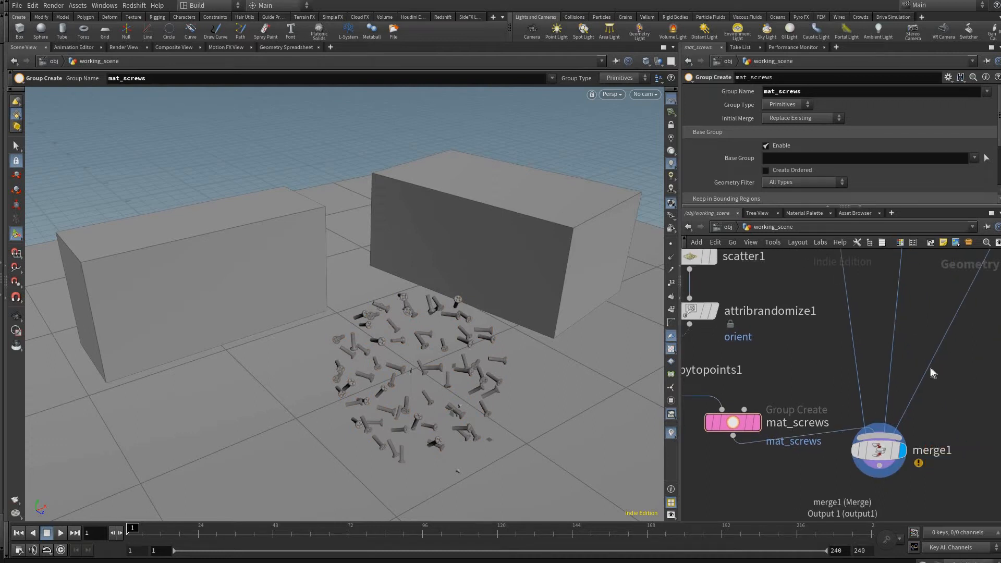
Move merge1 slightly lower in the network to clear space around the mat_screws node
{"action": "left_click_drag", "start_coordinate": [880, 451], "coordinate": [889, 478]}
{"action": "right_click_drag", "start_coordinate": [815, 364], "coordinate": [806, 415]}
{"action": "middle_click_drag", "start_coordinate": [900, 380], "coordinate": [924, 461]}
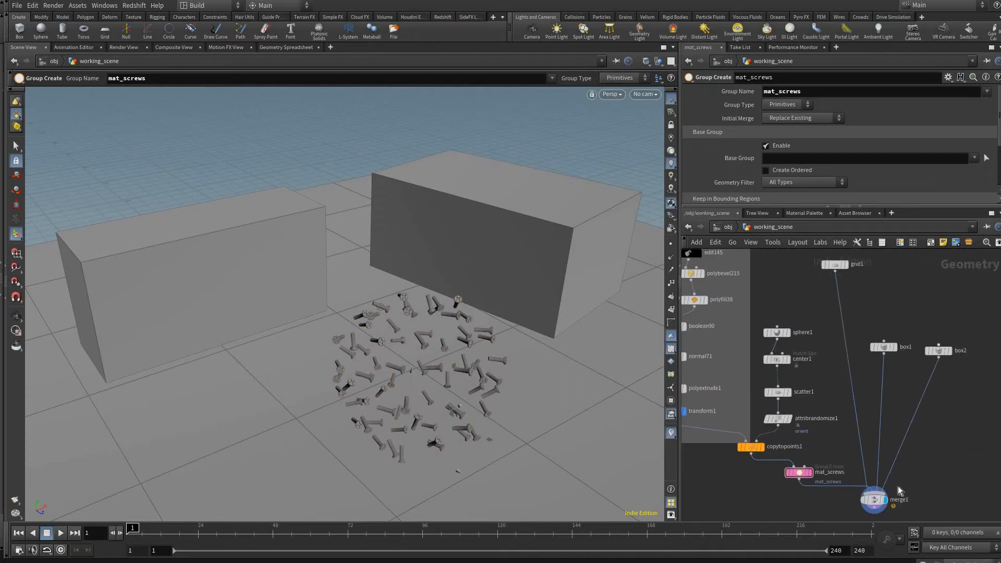
{"action": "middle_click_drag", "start_coordinate": [793, 482], "coordinate": [778, 440]}
{"action": "right_click_drag", "start_coordinate": [778, 440], "coordinate": [798, 413]}
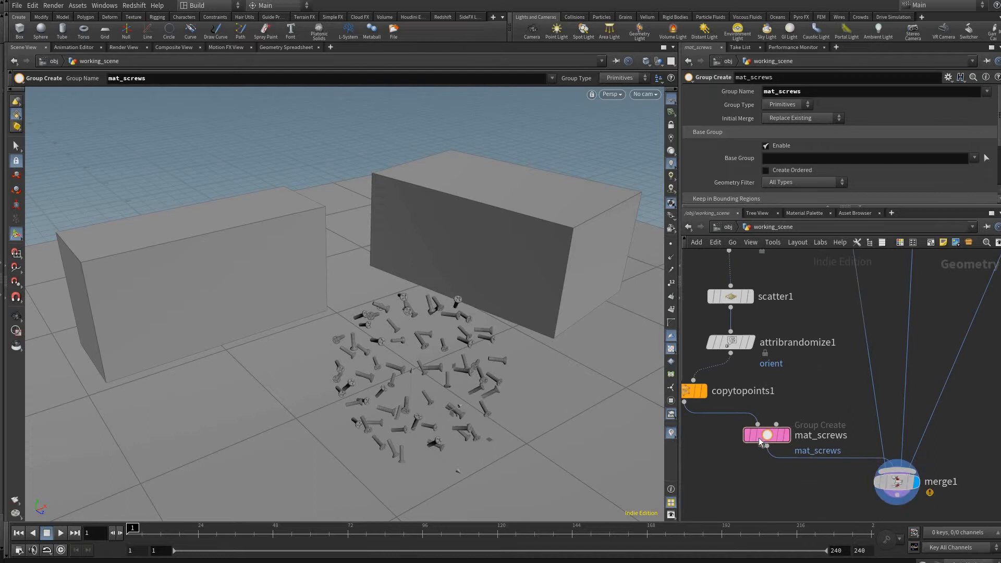
{"action": "left_click_drag", "start_coordinate": [896, 481], "coordinate": [894, 487]}
{"action": "middle_click_drag", "start_coordinate": [943, 438], "coordinate": [849, 438]}
{"action": "right_click_drag", "start_coordinate": [848, 438], "coordinate": [928, 417]}
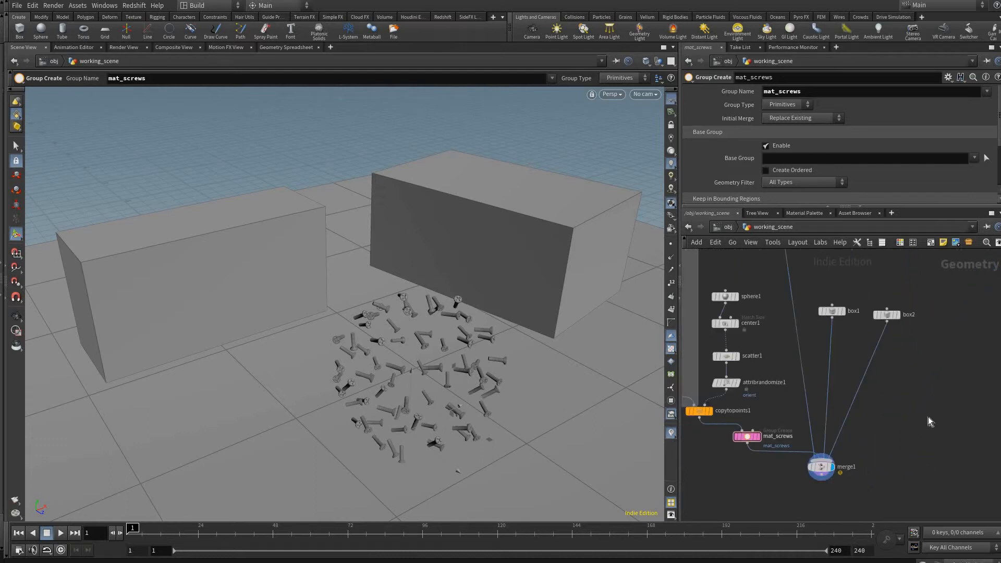
{"action": "mouse_move", "coordinate": [863, 448]}
{"action": "left_mouse_down", "text": "alt"}
{"action": "mouse_move", "coordinate": [891, 440]}
{"action": "mouse_move", "coordinate": [909, 451]}
{"action": "left_mouse_up", "text": "alt"}
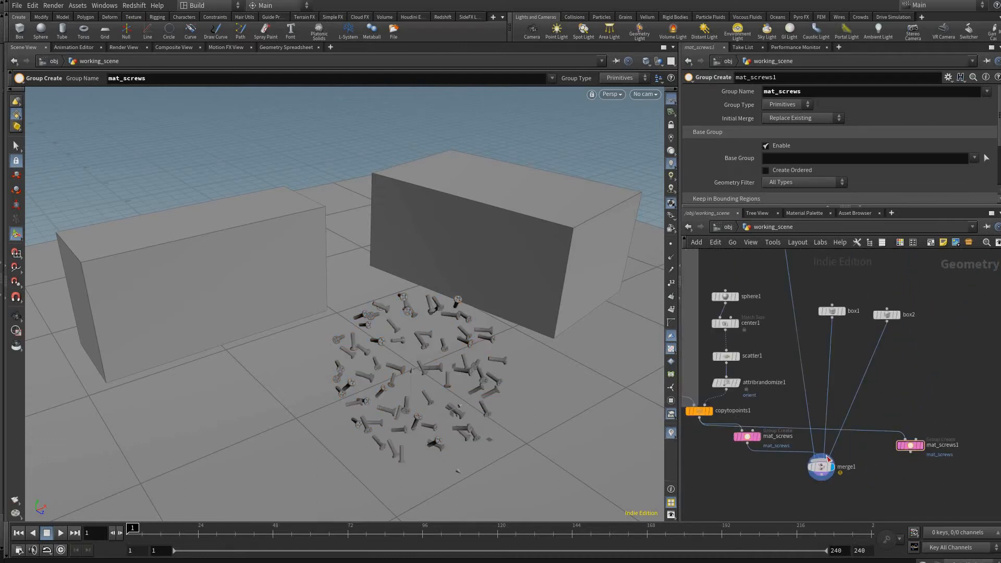
{"action": "left_click_drag", "start_coordinate": [864, 374], "coordinate": [954, 444]}
{"action": "left_click", "coordinate": [910, 451]}
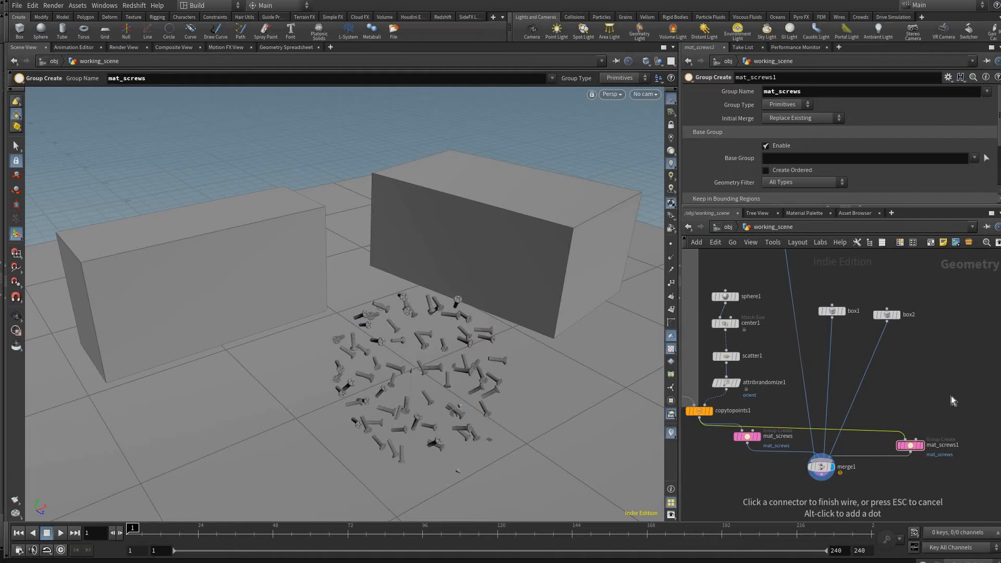
{"action": "left_click", "coordinate": [825, 459]}
{"action": "left_click", "coordinate": [905, 465]}
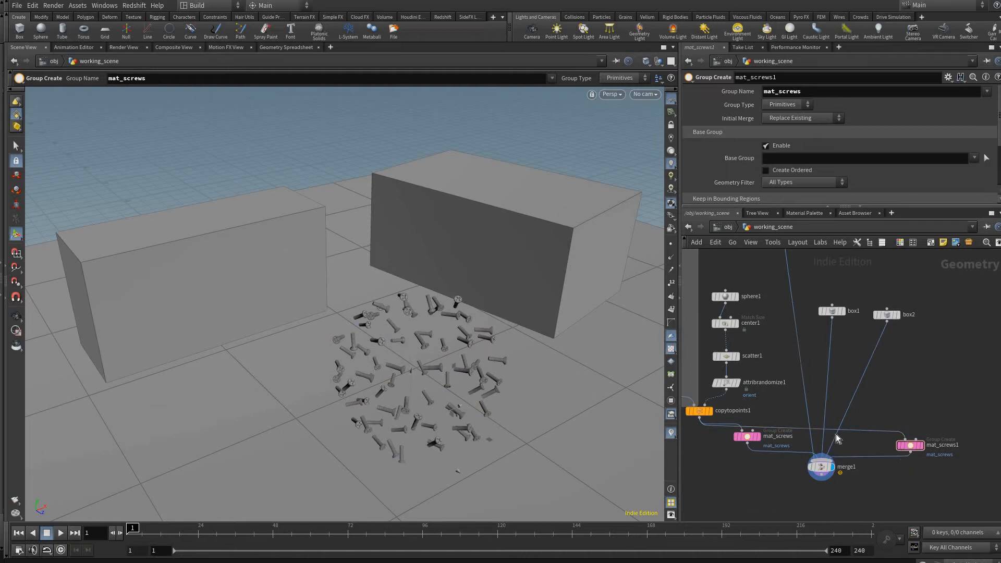
{"action": "key", "text": "Delete"}
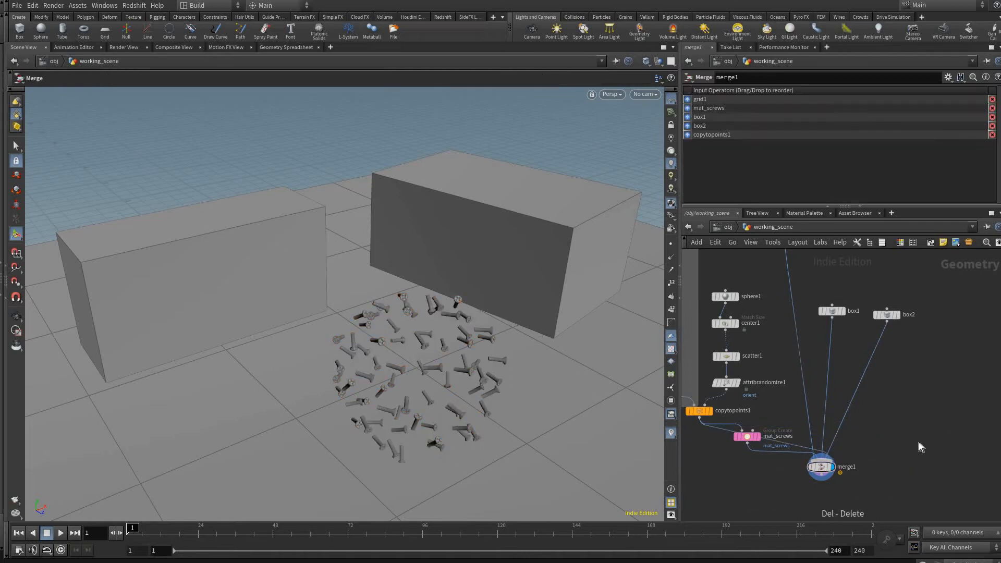
{"action": "scroll", "coordinate": [772, 467], "scroll_direction": "up", "scroll_amount": 4}
{"action": "key", "text": "y"}
{"action": "left_click_drag", "start_coordinate": [826, 411], "coordinate": [817, 431]}
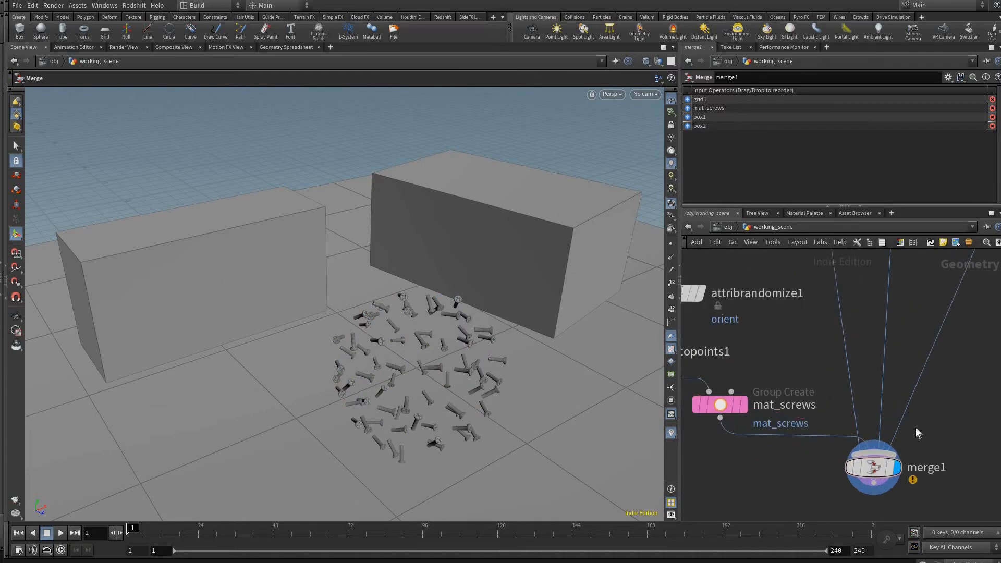
Duplicate the mat_screws group node and insert the copy on the ground grid's wire into merge1
{"action": "scroll", "coordinate": [916, 429], "scroll_direction": "down", "scroll_amount": 2}
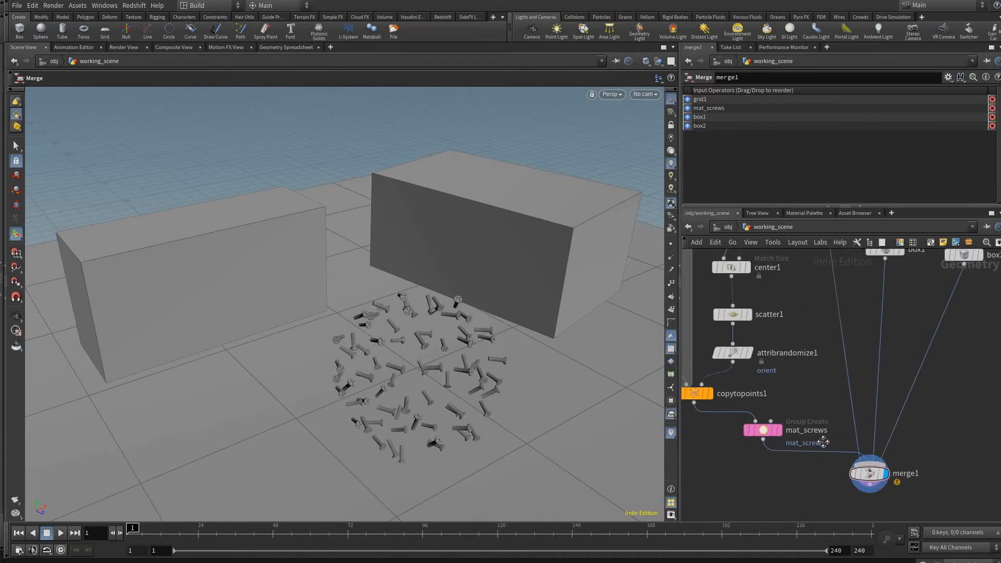
{"action": "middle_click_drag", "start_coordinate": [790, 336], "coordinate": [785, 377]}
{"action": "middle_click_drag", "start_coordinate": [841, 436], "coordinate": [837, 361]}
{"action": "scroll", "coordinate": [837, 362], "scroll_direction": "up", "scroll_amount": 2}
{"action": "left_click_drag", "start_coordinate": [718, 419], "coordinate": [912, 388], "text": "alt"}
{"action": "left_click_drag", "start_coordinate": [850, 360], "coordinate": [836, 342]}
{"action": "scroll", "coordinate": [855, 381], "scroll_direction": "down", "scroll_amount": 4}
{"action": "middle_click_drag", "start_coordinate": [931, 343], "coordinate": [920, 419]}
{"action": "scroll", "coordinate": [829, 459], "scroll_direction": "up", "scroll_amount": 5}
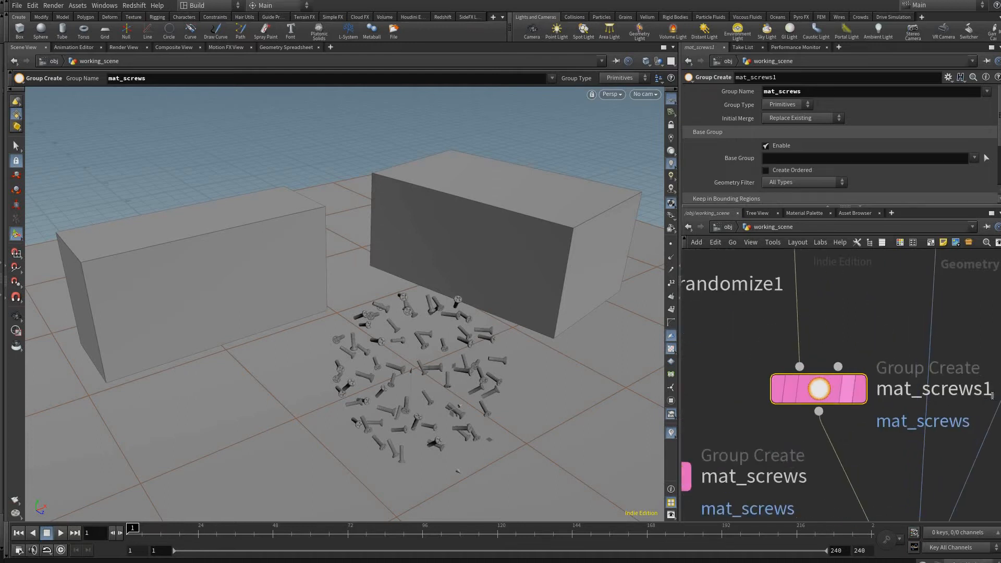
Rename the copied group node mat_ground and set its group name to mat_ground
{"action": "double_click", "coordinate": [992, 395]}
{"action": "left_click_drag", "start_coordinate": [923, 389], "coordinate": [994, 399]}
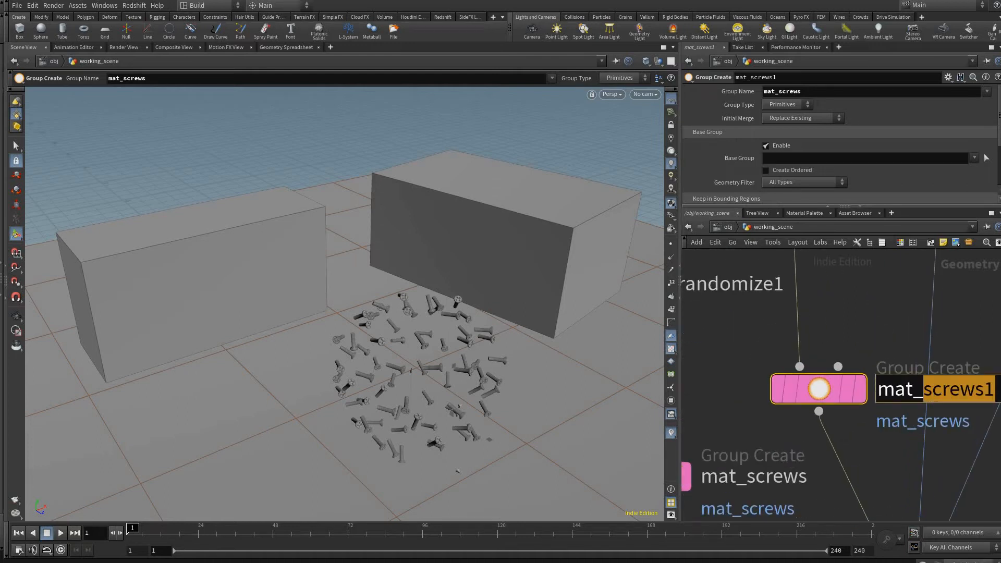
{"action": "type", "text": "ground"}
{"action": "key", "text": "Return"}
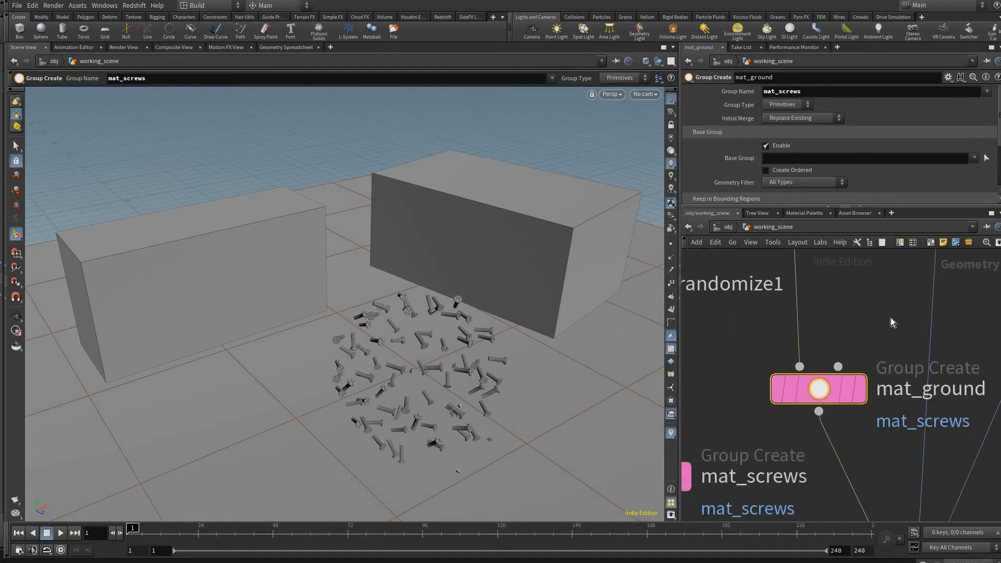
{"action": "key", "text": "F2"}
{"action": "key", "text": "Return"}
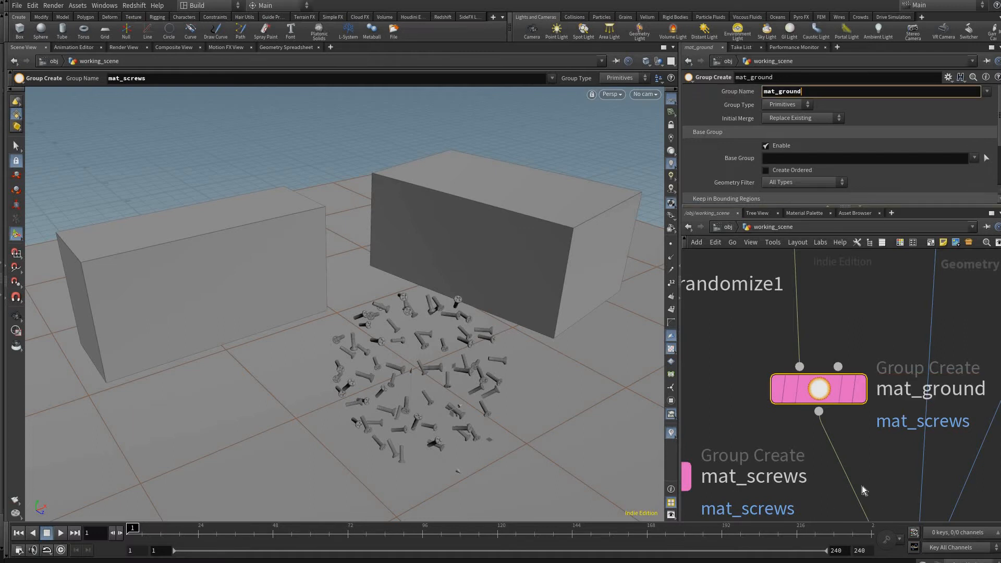
Duplicate the mat_ground group node and insert the copy on the wire between box1 and merge1
{"action": "scroll", "coordinate": [798, 397], "scroll_direction": "down", "scroll_amount": 3}
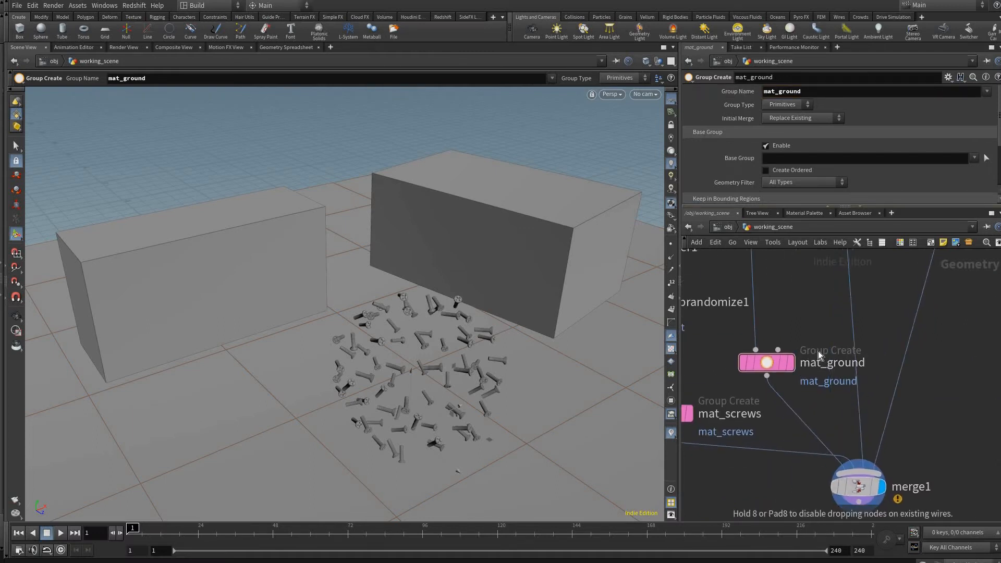
{"action": "scroll", "coordinate": [818, 352], "scroll_direction": "up", "scroll_amount": 3}
{"action": "middle_click_drag", "start_coordinate": [818, 351], "coordinate": [846, 336]}
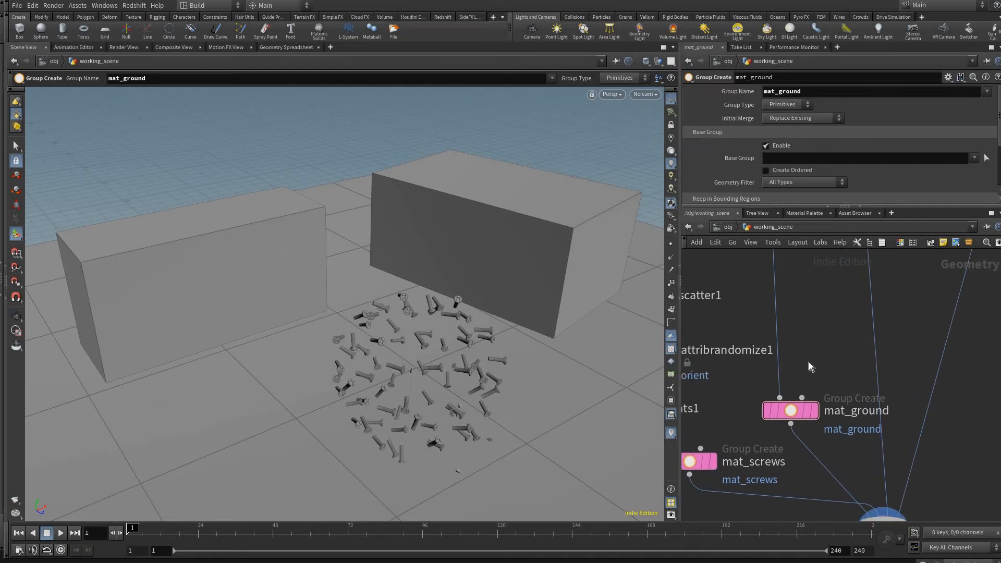
{"action": "middle_click_drag", "start_coordinate": [809, 362], "coordinate": [781, 360]}
{"action": "left_click_drag", "start_coordinate": [784, 395], "coordinate": [849, 359], "text": "alt"}
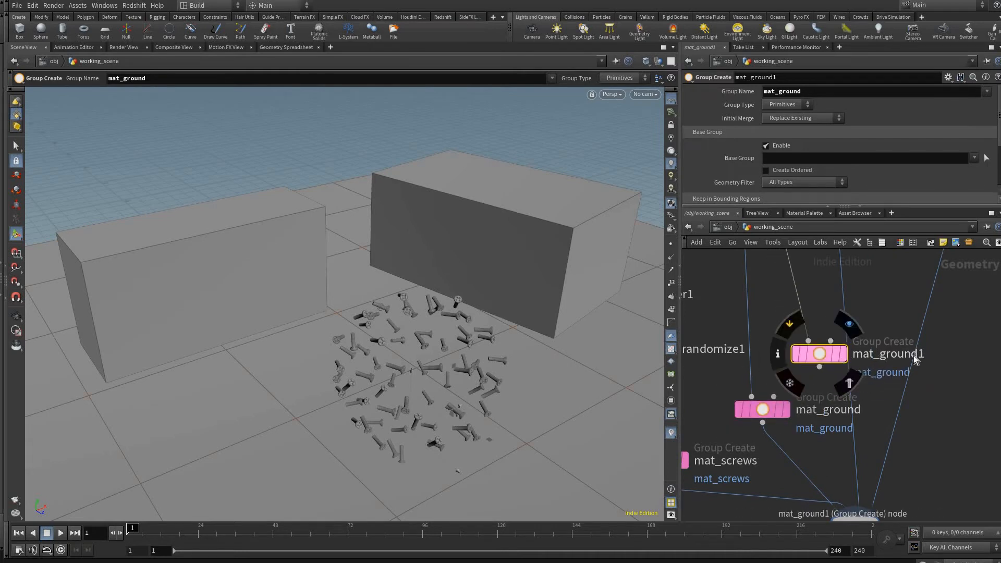
{"action": "left_click_drag", "start_coordinate": [915, 359], "coordinate": [944, 376]}
Rename the group node under box1 mat_box1 and set its group name to mat_box1
{"action": "left_click", "coordinate": [900, 376]}
{"action": "double_click", "coordinate": [899, 376]}
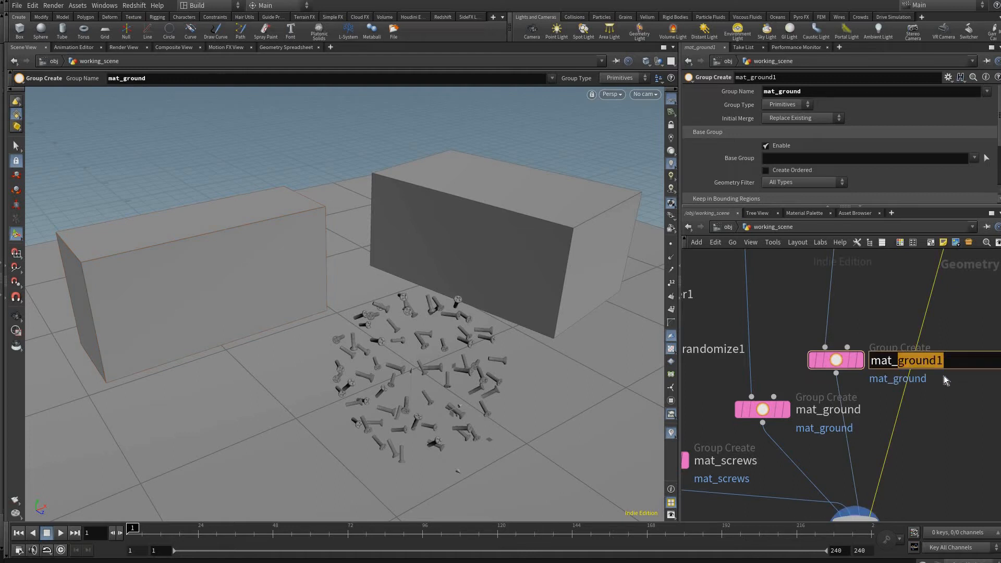
{"action": "type", "text": "box2"}
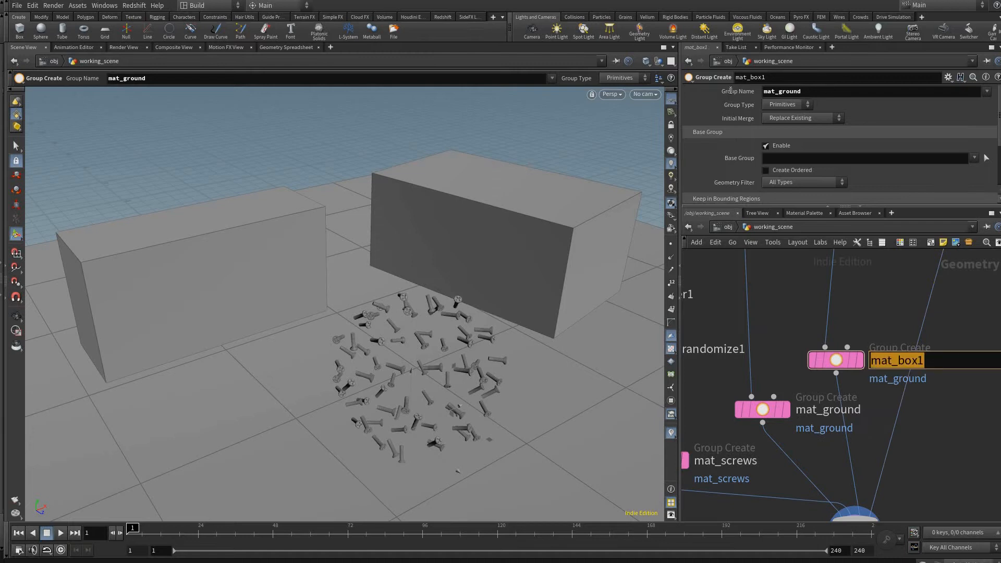
{"action": "key", "text": "Return"}
{"action": "left_click", "coordinate": [910, 379]}
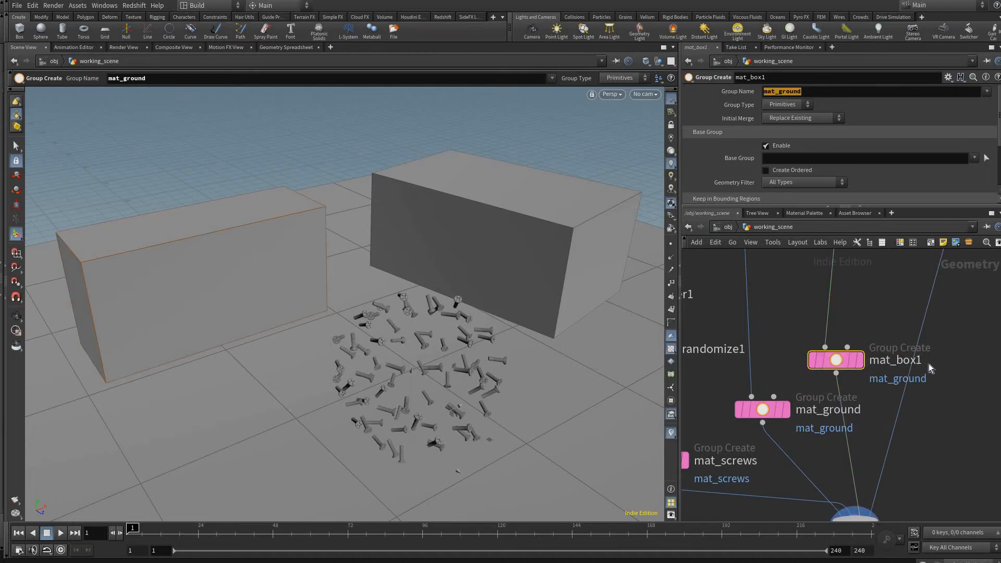
{"action": "type", "text": "mat_box1"}
{"action": "key", "text": "Return"}
{"action": "left_click", "coordinate": [879, 345]}
{"action": "middle_click_drag", "start_coordinate": [767, 372], "coordinate": [737, 398]}
{"action": "middle_click_drag", "start_coordinate": [731, 490], "coordinate": [940, 424]}
{"action": "scroll", "coordinate": [941, 423], "scroll_direction": "up", "scroll_amount": 2}
{"action": "left_click_drag", "start_coordinate": [724, 393], "coordinate": [735, 480], "text": "alt"}
{"action": "middle_click_drag", "start_coordinate": [816, 496], "coordinate": [833, 448]}
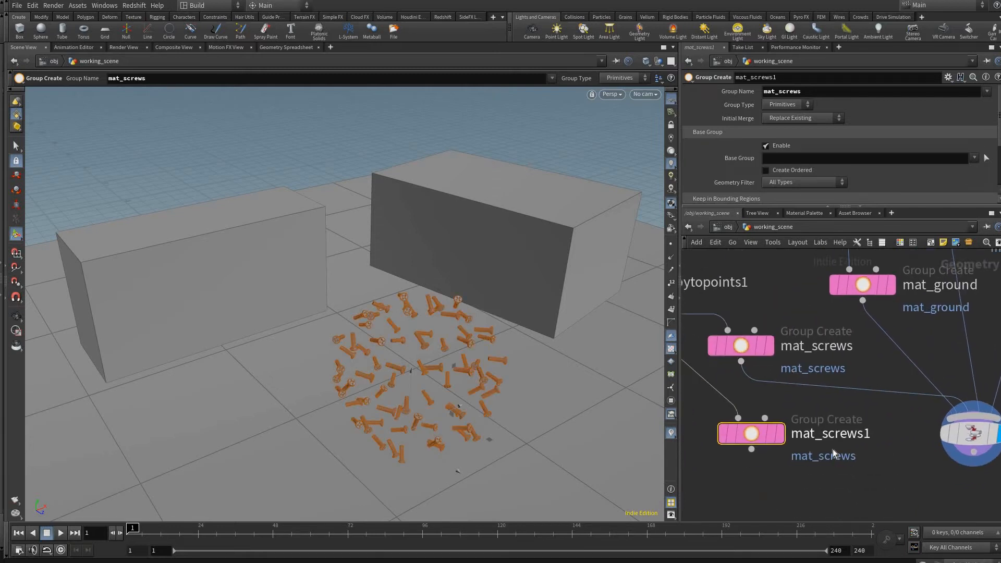
{"action": "double_click", "coordinate": [833, 449]}
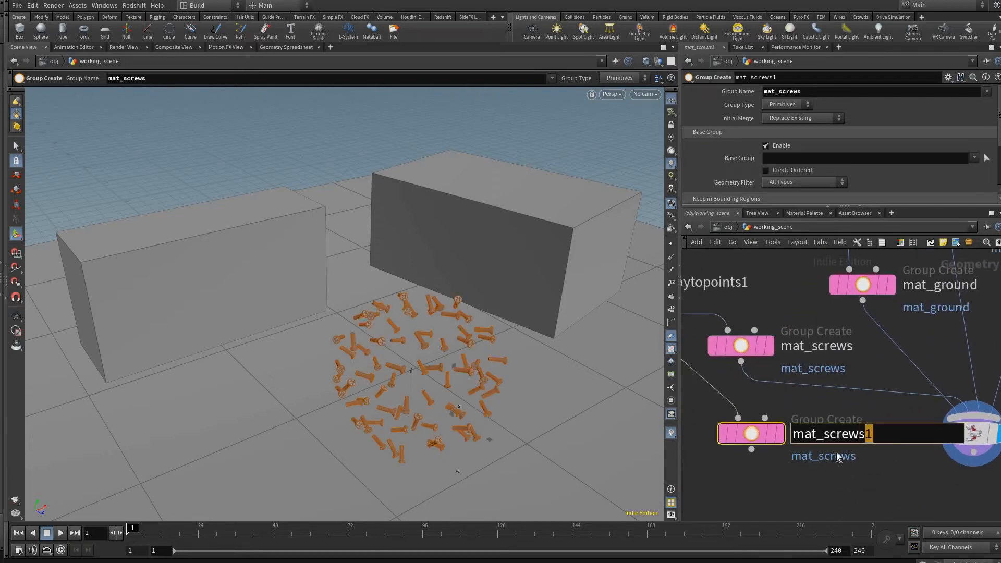
{"action": "left_click", "coordinate": [837, 458]}
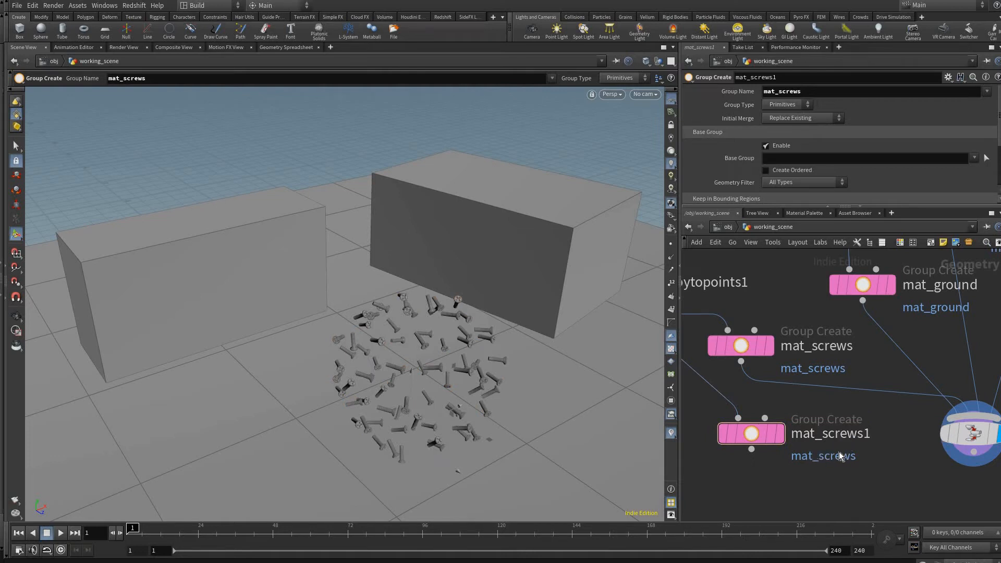
{"action": "scroll", "coordinate": [839, 446], "scroll_direction": "down", "scroll_amount": 2}
{"action": "left_click", "coordinate": [778, 439]}
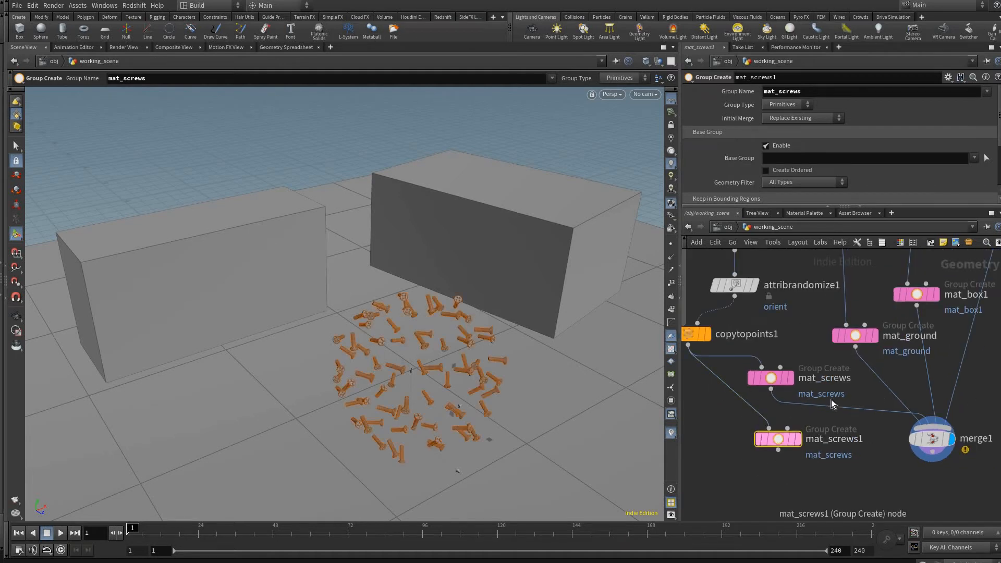
{"action": "key", "text": "Delete"}
Insert a copy of mat_box1 on the wire between box2 and merge1 and set its group name to mat_box2
{"action": "middle_click_drag", "start_coordinate": [902, 334], "coordinate": [832, 420]}
{"action": "scroll", "coordinate": [860, 406], "scroll_direction": "down", "scroll_amount": 3}
{"action": "scroll", "coordinate": [889, 388], "scroll_direction": "up", "scroll_amount": 1}
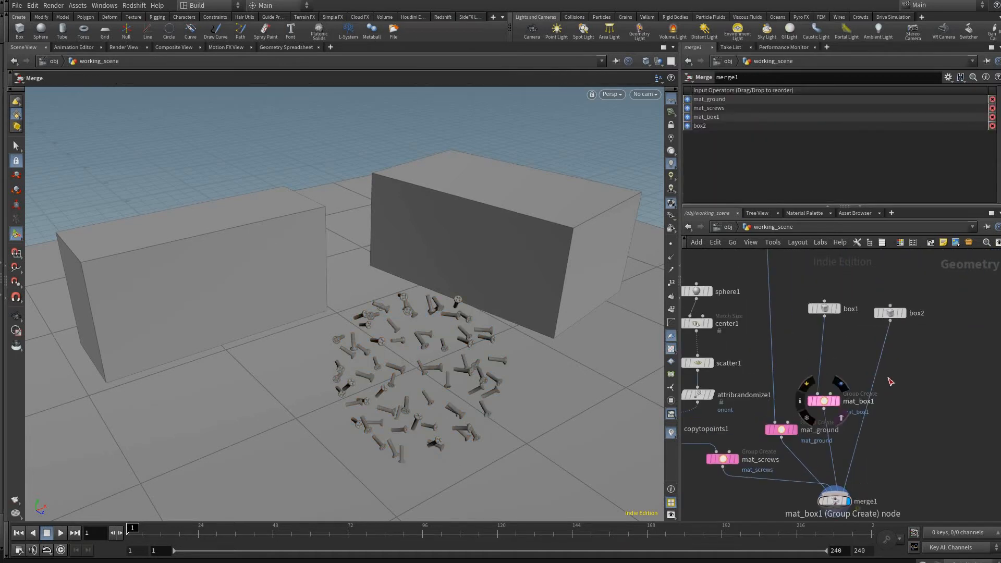
{"action": "left_click_drag", "start_coordinate": [837, 405], "coordinate": [888, 399], "text": "alt"}
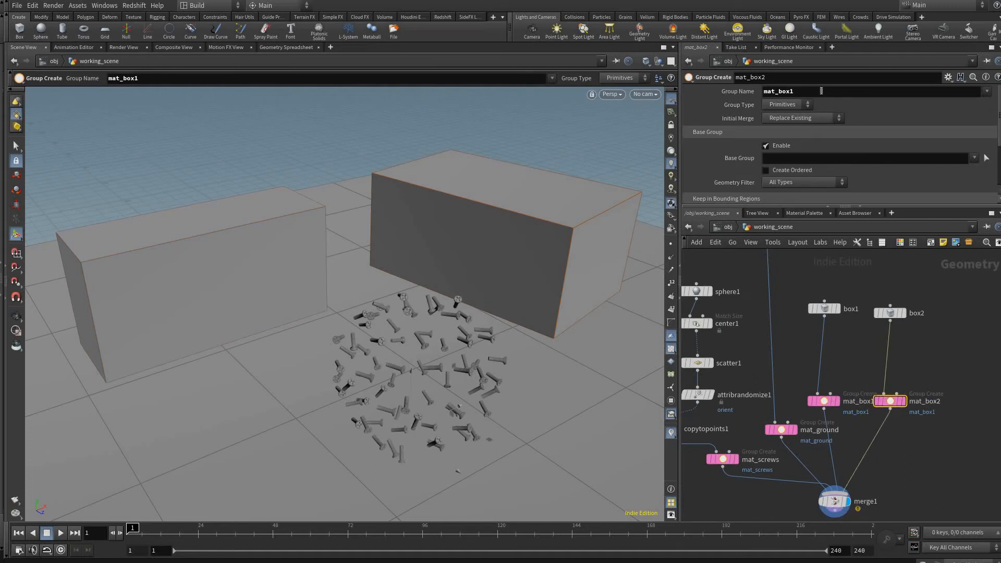
{"action": "type", "text": "2"}
{"action": "key", "text": "Return"}
Add a Null node below merge1, connected to its output
{"action": "middle_click_drag", "start_coordinate": [833, 439], "coordinate": [855, 403]}
{"action": "scroll", "coordinate": [860, 319], "scroll_direction": "up", "scroll_amount": 1}
{"action": "middle_click_drag", "start_coordinate": [867, 298], "coordinate": [819, 308]}
{"action": "middle_click_drag", "start_coordinate": [788, 512], "coordinate": [850, 452]}
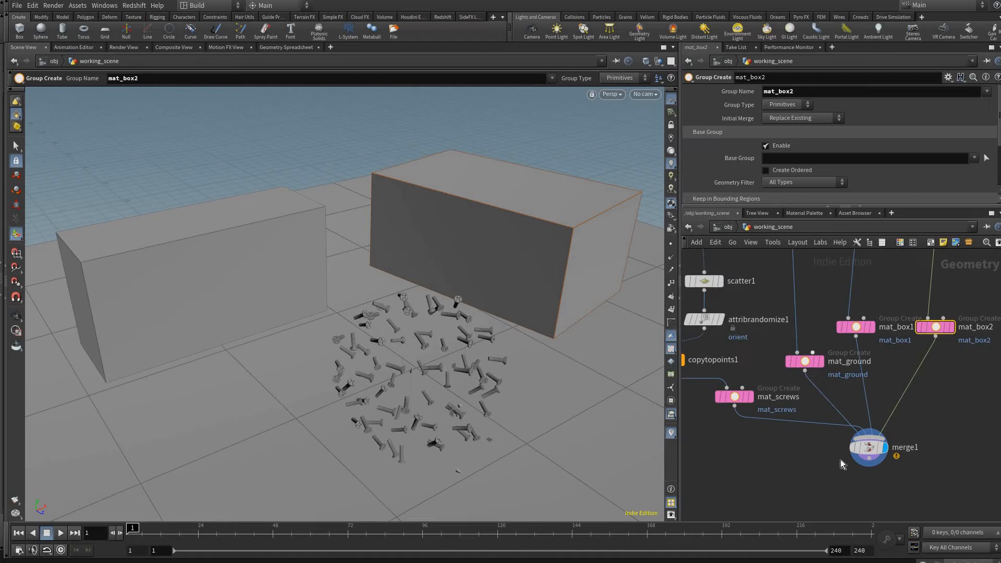
{"action": "key", "text": "Tab"}
{"action": "type", "text": "nu"}
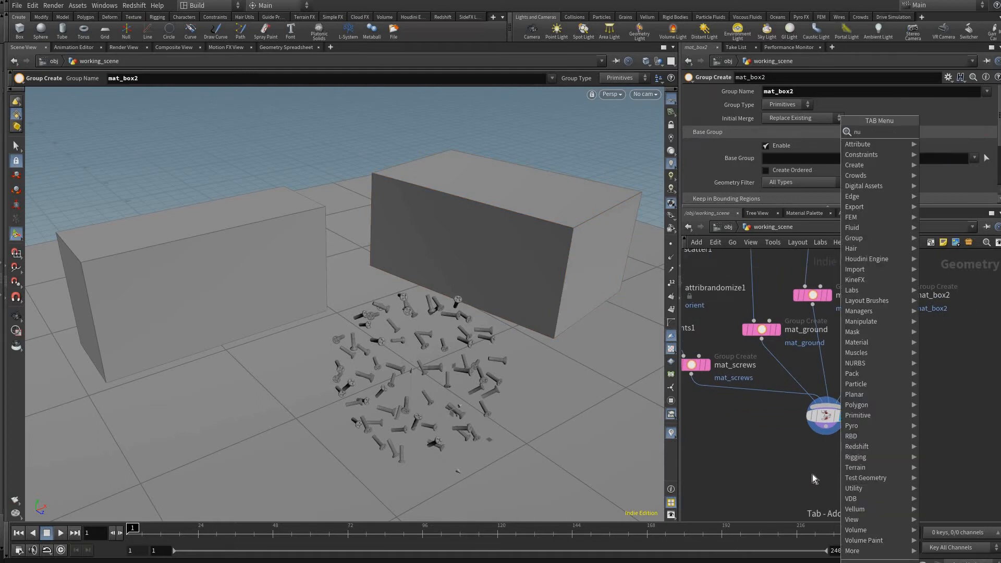
{"action": "key", "text": "Return"}
{"action": "left_click", "coordinate": [881, 480]}
Rename the Null node OUT_scene1
{"action": "scroll", "coordinate": [880, 479], "scroll_direction": "up", "scroll_amount": 5}
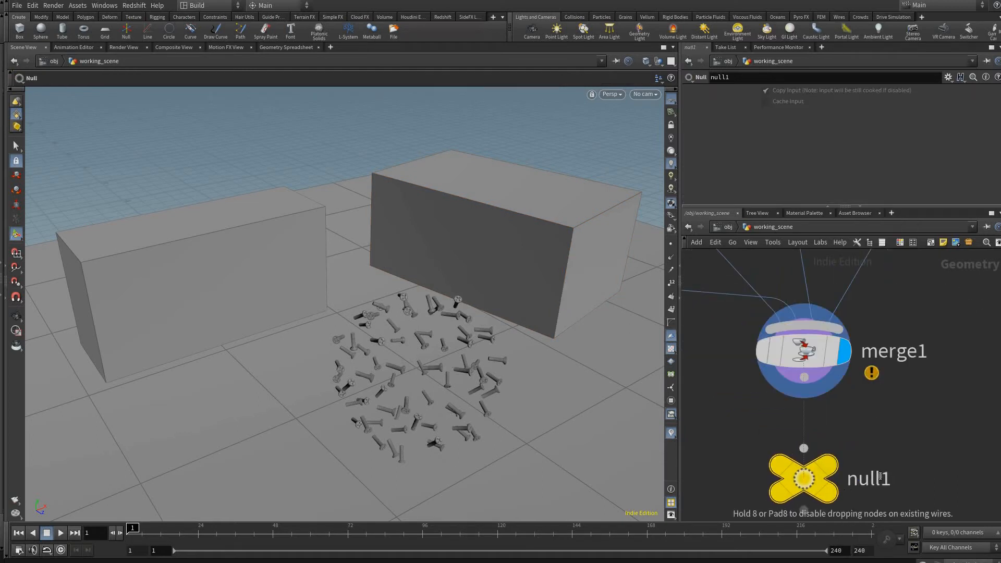
{"action": "double_click", "coordinate": [880, 476]}
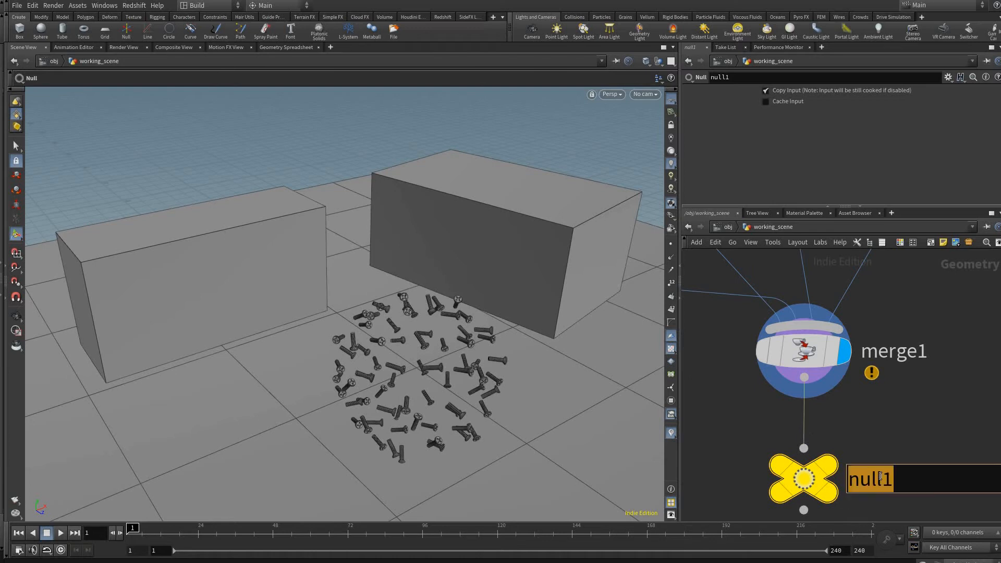
{"action": "type", "text": "OUT_"}
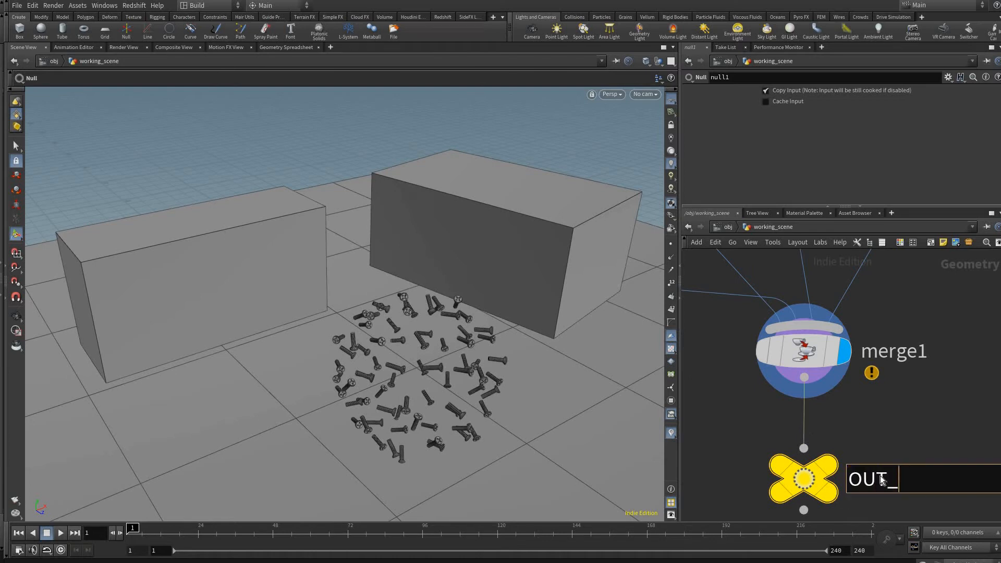
{"action": "type", "text": "scene1"}
{"action": "key", "text": "Return"}
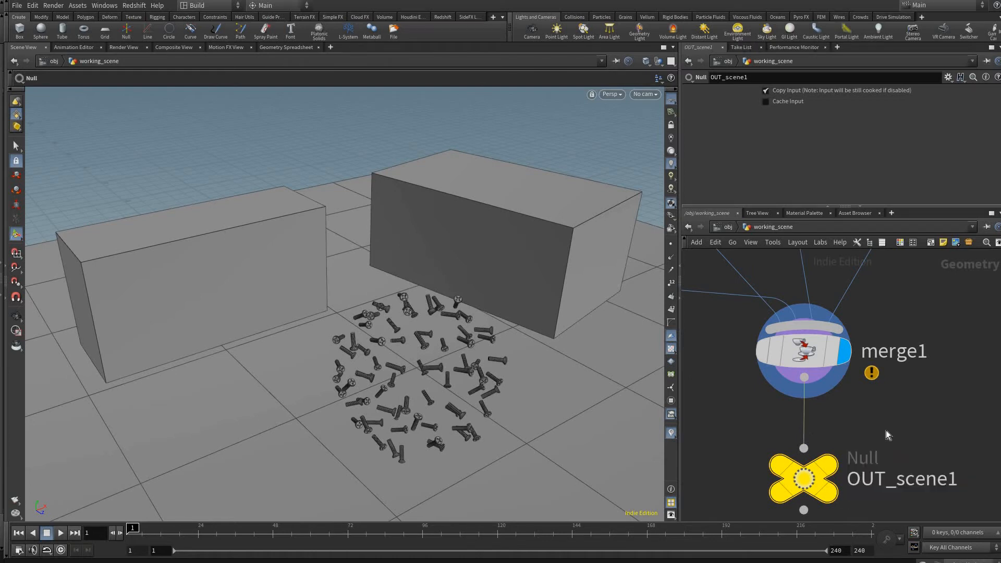
Widen the network editor area and set the display flag on the OUT_scene1 node
{"action": "scroll", "coordinate": [900, 442], "scroll_direction": "down", "scroll_amount": 3}
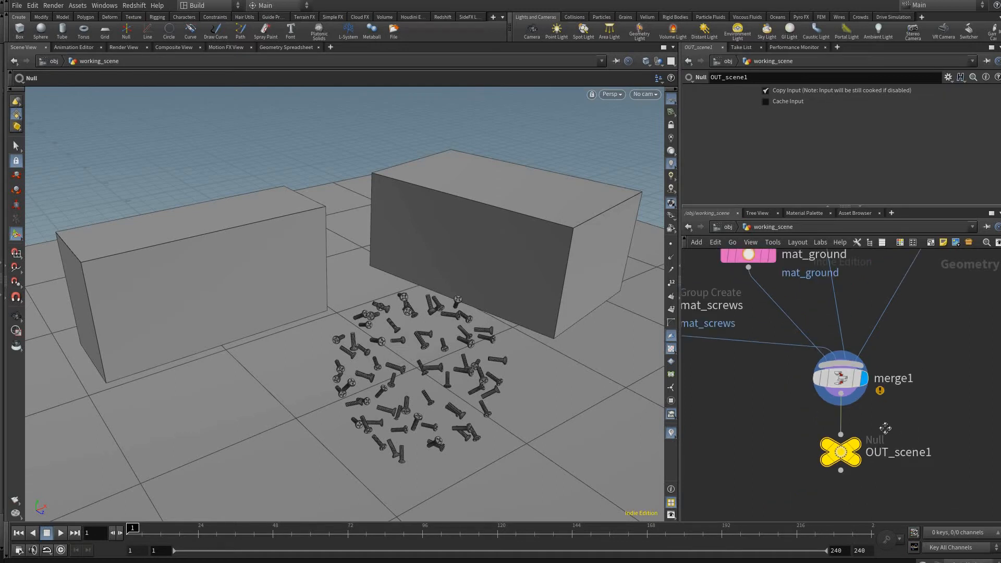
{"action": "scroll", "coordinate": [763, 420], "scroll_direction": "down", "scroll_amount": 4}
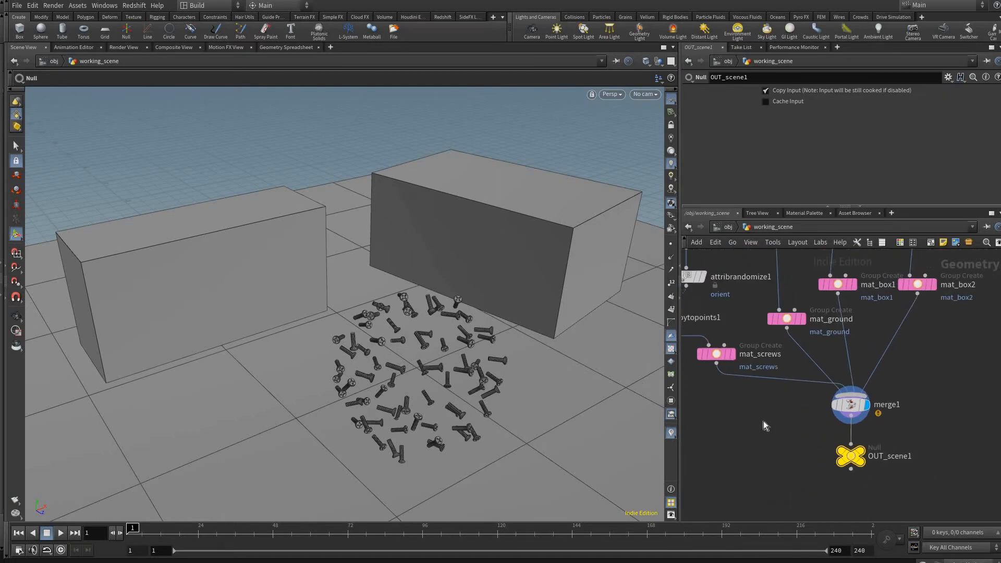
{"action": "left_click_drag", "start_coordinate": [679, 397], "coordinate": [654, 396]}
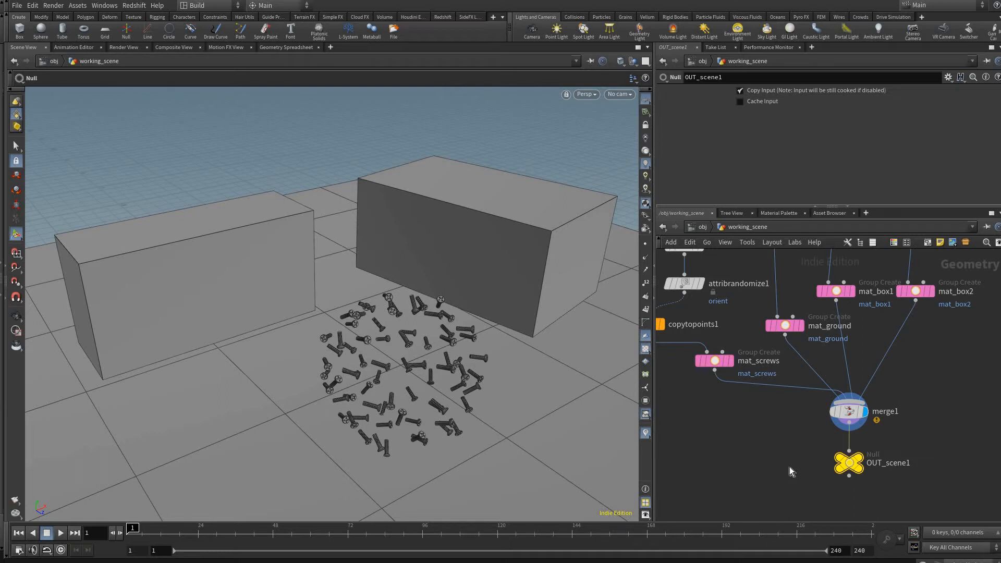
{"action": "scroll", "coordinate": [912, 422], "scroll_direction": "up", "scroll_amount": 5}
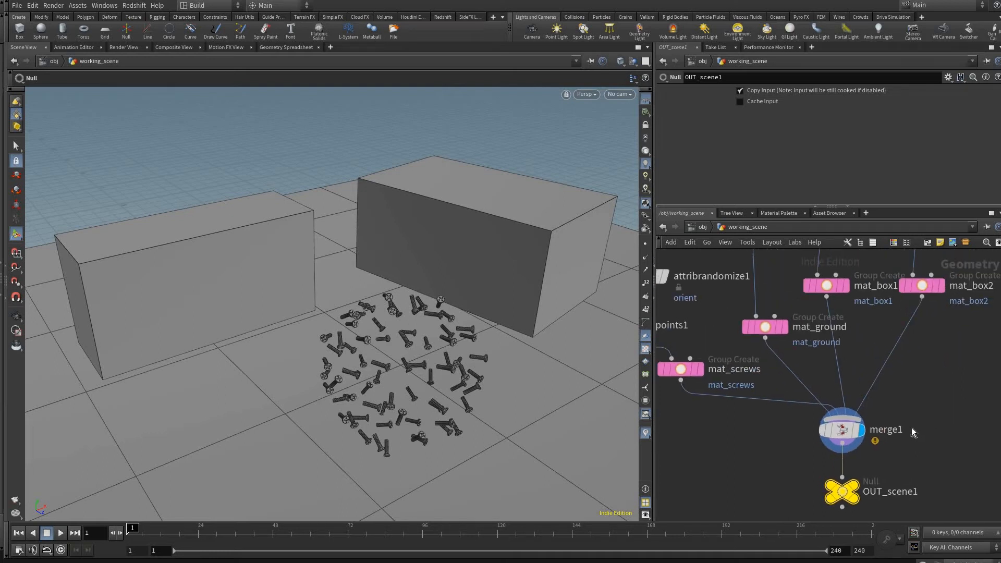
{"action": "scroll", "coordinate": [913, 406], "scroll_direction": "down", "scroll_amount": 5}
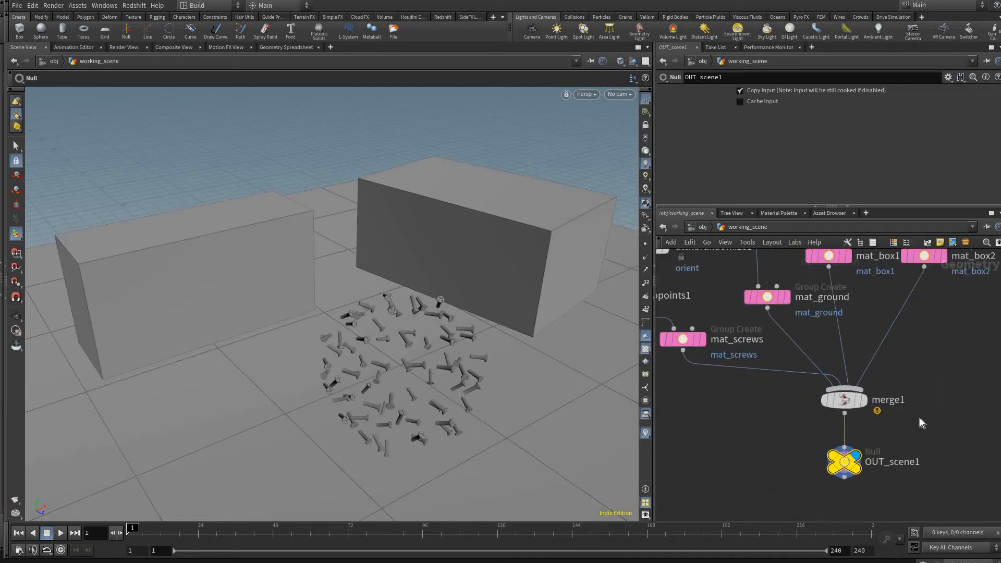
{"action": "scroll", "coordinate": [918, 418], "scroll_direction": "up", "scroll_amount": 4}
{"action": "scroll", "coordinate": [915, 423], "scroll_direction": "down", "scroll_amount": 3}
{"action": "scroll", "coordinate": [897, 392], "scroll_direction": "up", "scroll_amount": 3}
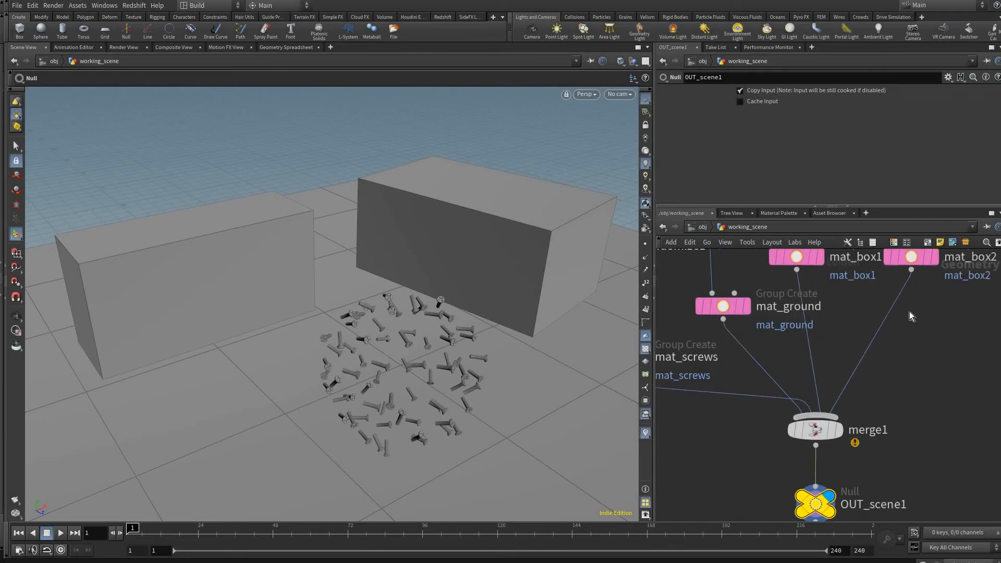
{"action": "scroll", "coordinate": [910, 311], "scroll_direction": "down", "scroll_amount": 3}
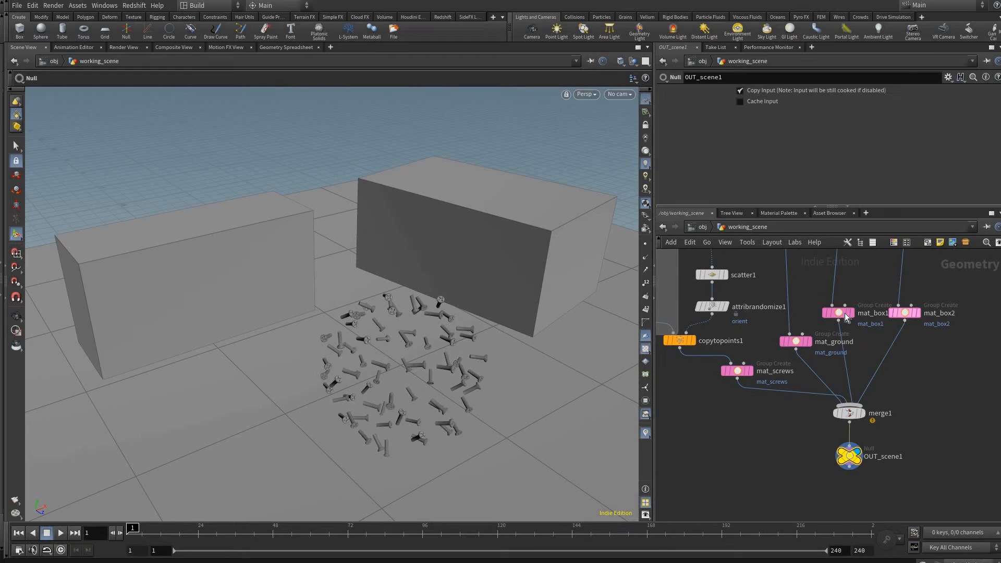
Shift the mat_box2 and mat_box1 nodes slightly to the right so mat_box1 sits directly above merge1
{"action": "left_click_drag", "start_coordinate": [904, 313], "coordinate": [918, 313]}
{"action": "left_click_drag", "start_coordinate": [839, 313], "coordinate": [851, 313]}
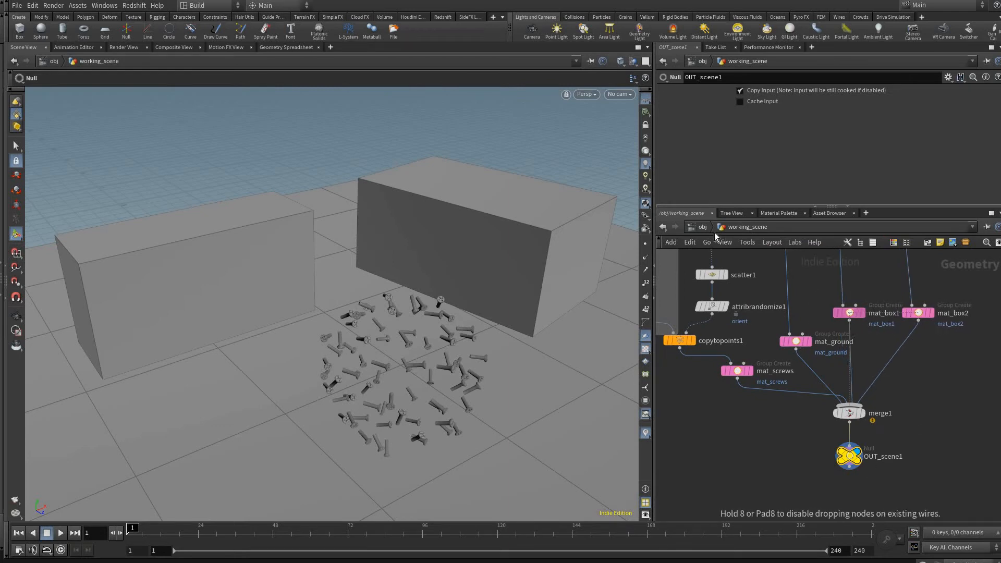
{"action": "scroll", "coordinate": [840, 458], "scroll_direction": "up", "scroll_amount": 3}
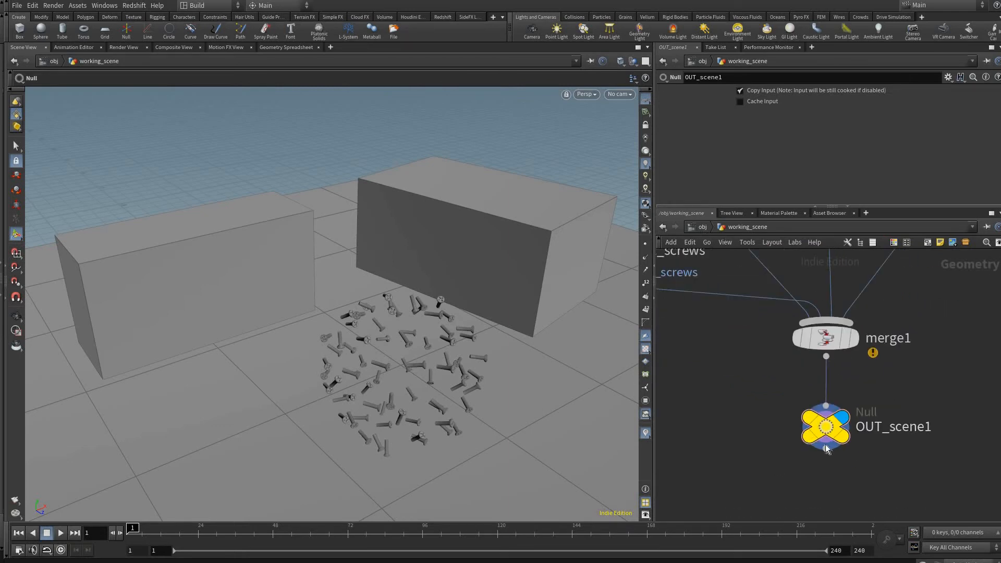
Go up to the object level, add a Geometry object below working_scene and name it Scene_Materials
{"action": "key", "text": "u"}
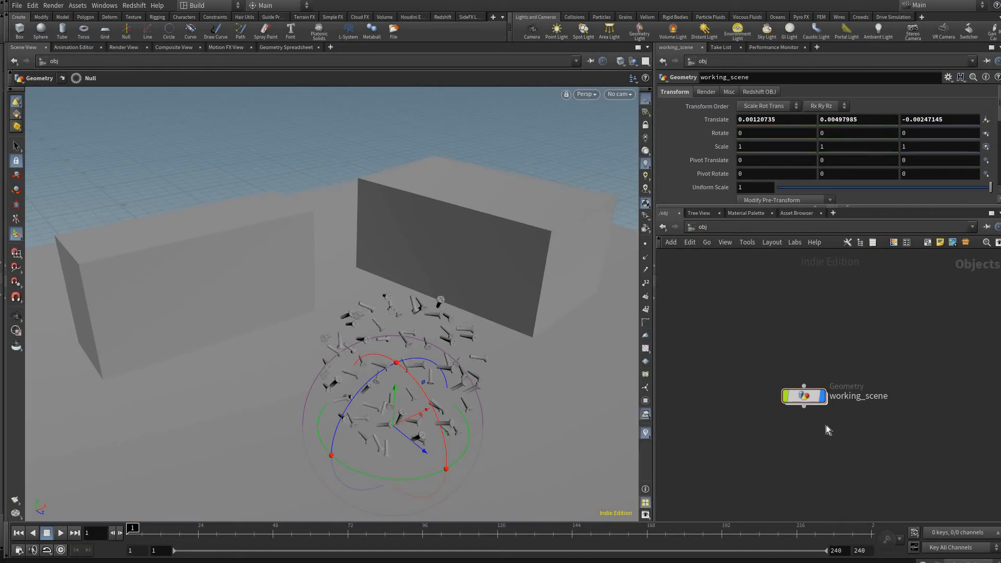
{"action": "key", "text": "Tab"}
{"action": "type", "text": "geo"}
{"action": "key", "text": "Return"}
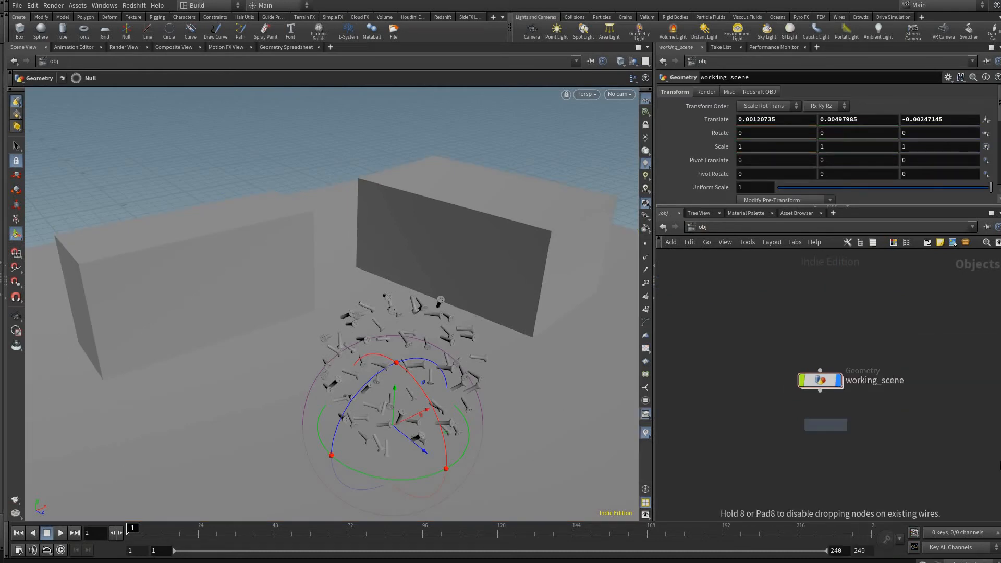
{"action": "left_click", "coordinate": [826, 425]}
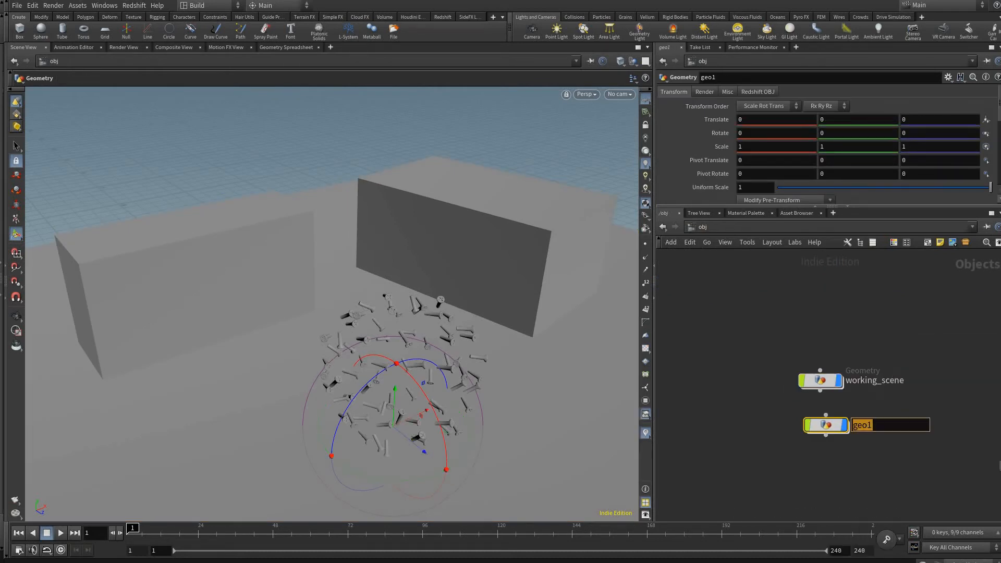
{"action": "type", "text": "Scene_Materials"}
{"action": "key", "text": "Return"}
Enter the Scene_Materials object and place an Object Merge node in its empty network
{"action": "key", "text": "Return"}
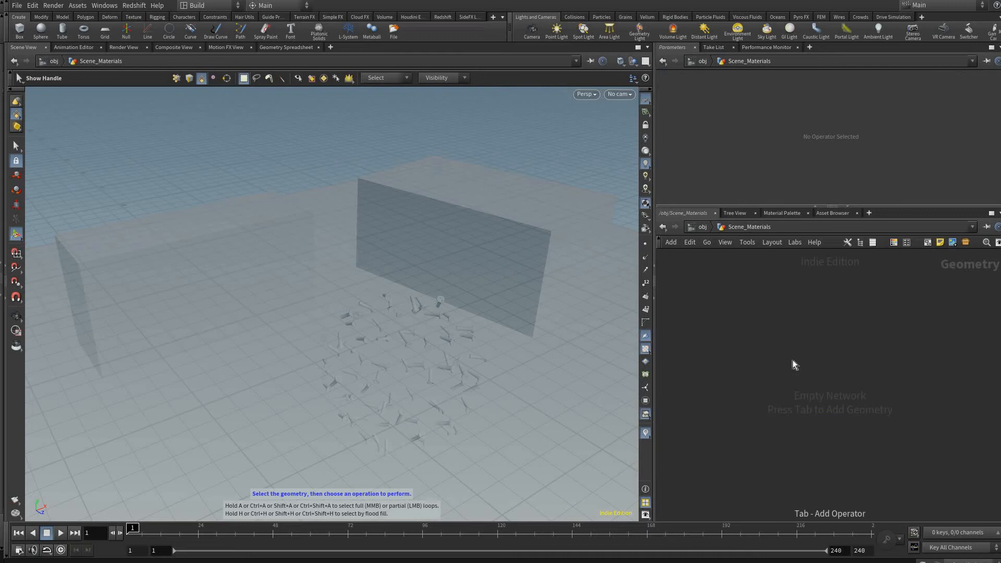
{"action": "key", "text": "Tab"}
{"action": "type", "text": "obj"}
{"action": "key", "text": "Return"}
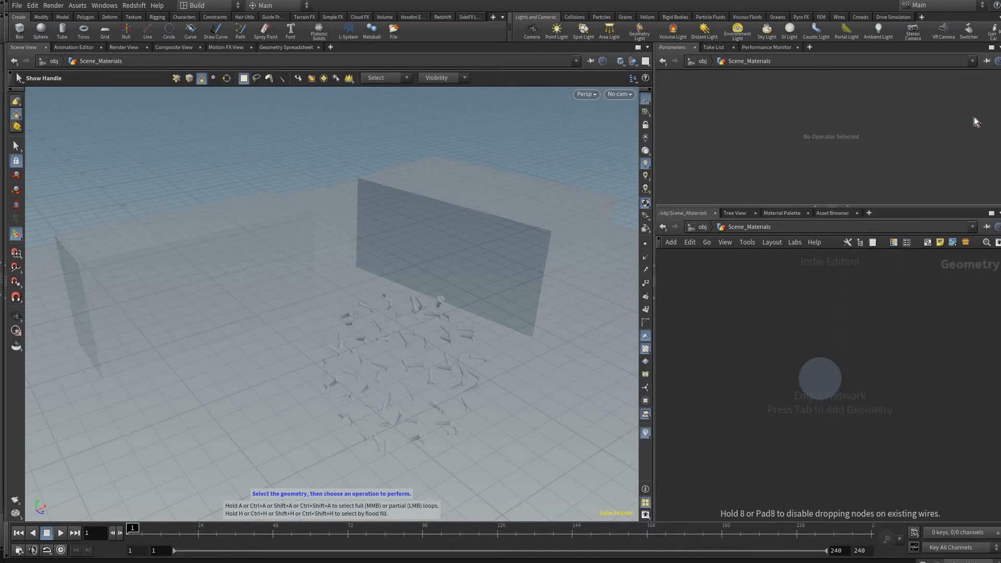
{"action": "left_click", "coordinate": [792, 360]}
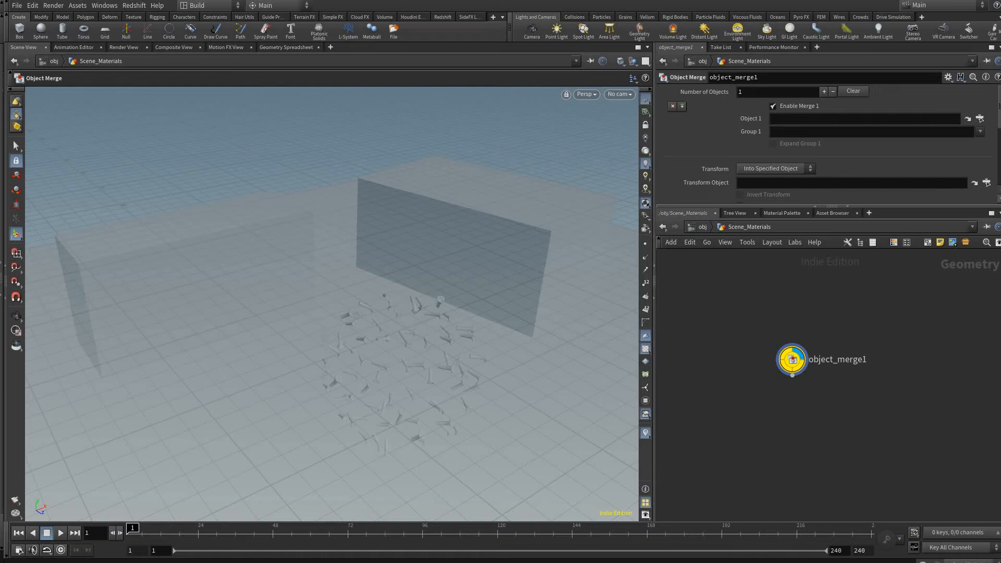
Set Object 1 of object_merge1 to /obj/working_scene/OUT_scene1 and frame the network
{"action": "middle_click_drag", "start_coordinate": [874, 272], "coordinate": [877, 289]}
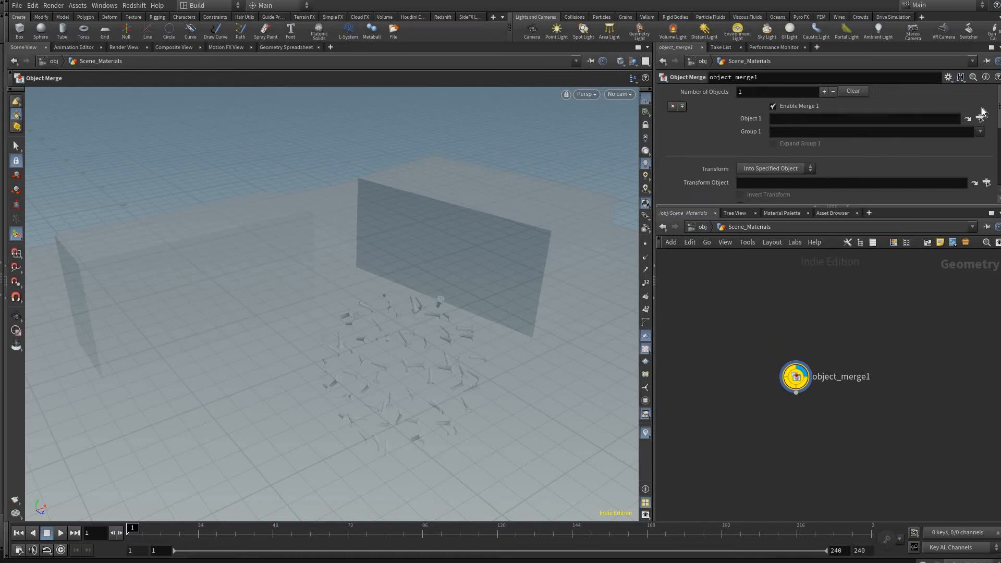
{"action": "left_click", "coordinate": [980, 118]}
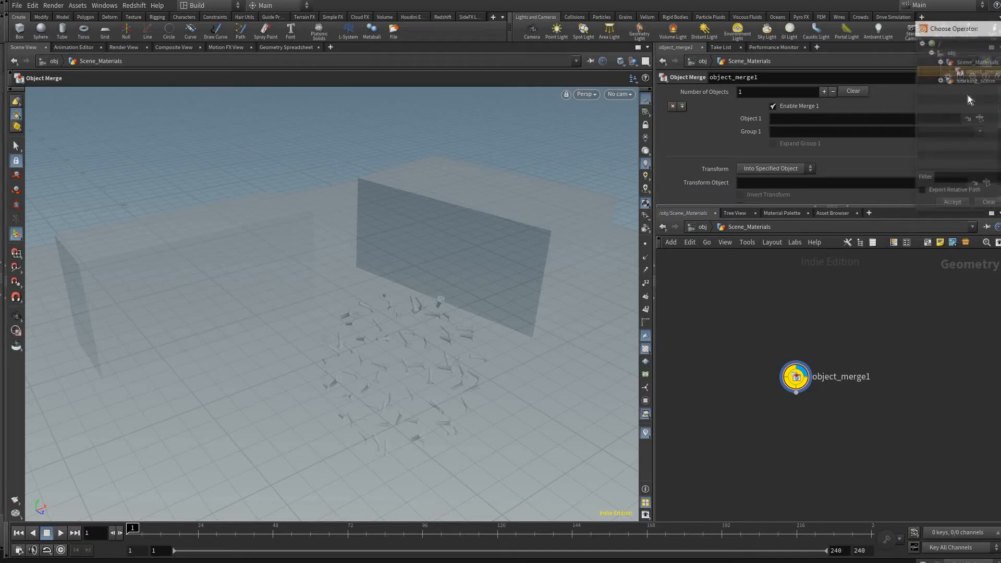
{"action": "left_click", "coordinate": [940, 81]}
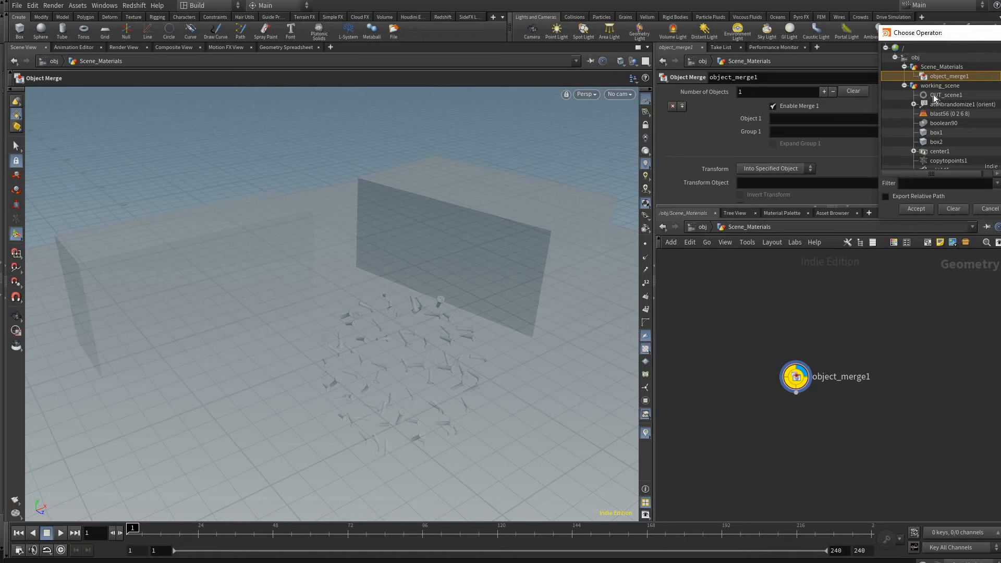
{"action": "left_click", "coordinate": [945, 95]}
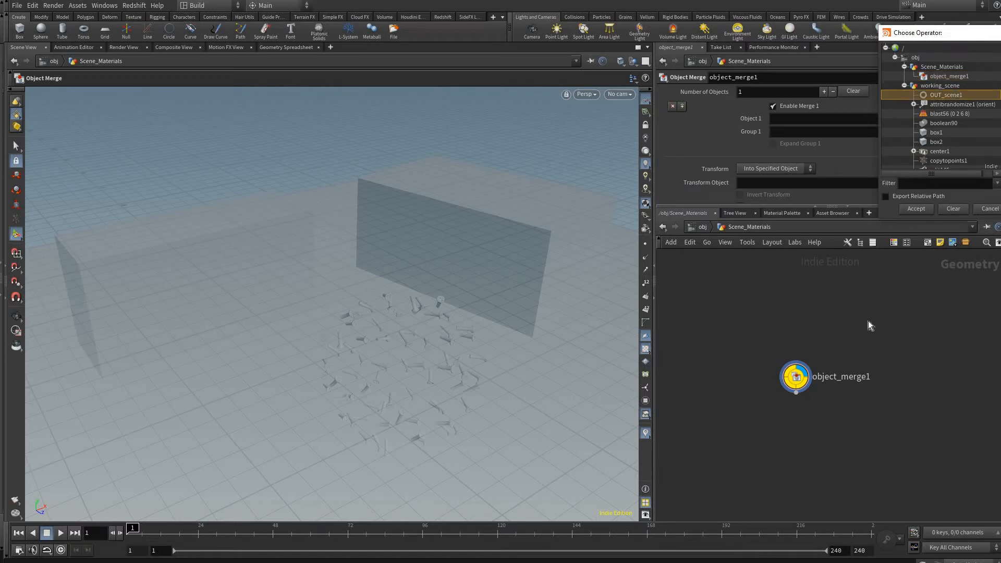
{"action": "key", "text": "Return"}
{"action": "key", "text": "h"}
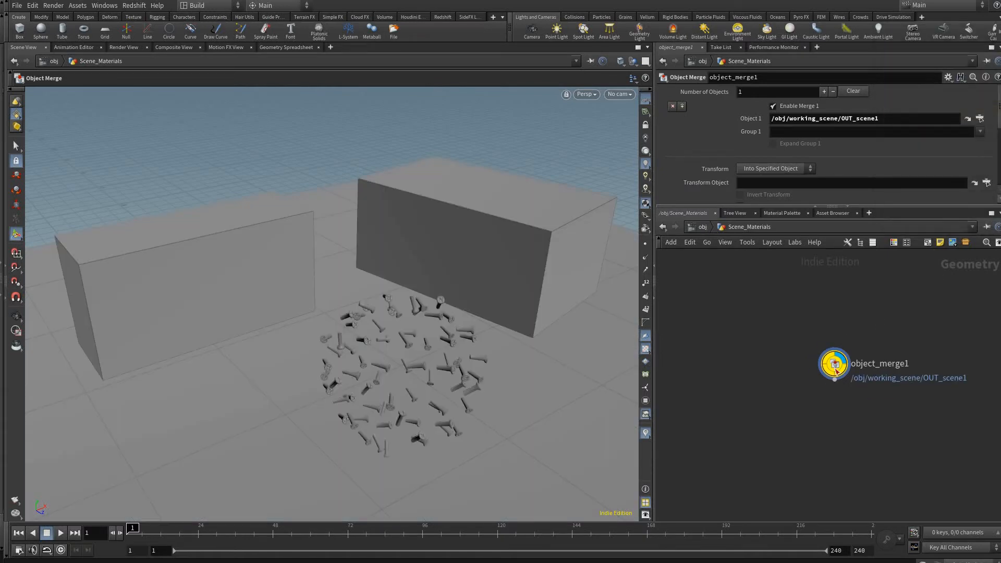
Turn off the display flag of working_scene at the object level and go back inside Scene_Materials
{"action": "key", "text": "u"}
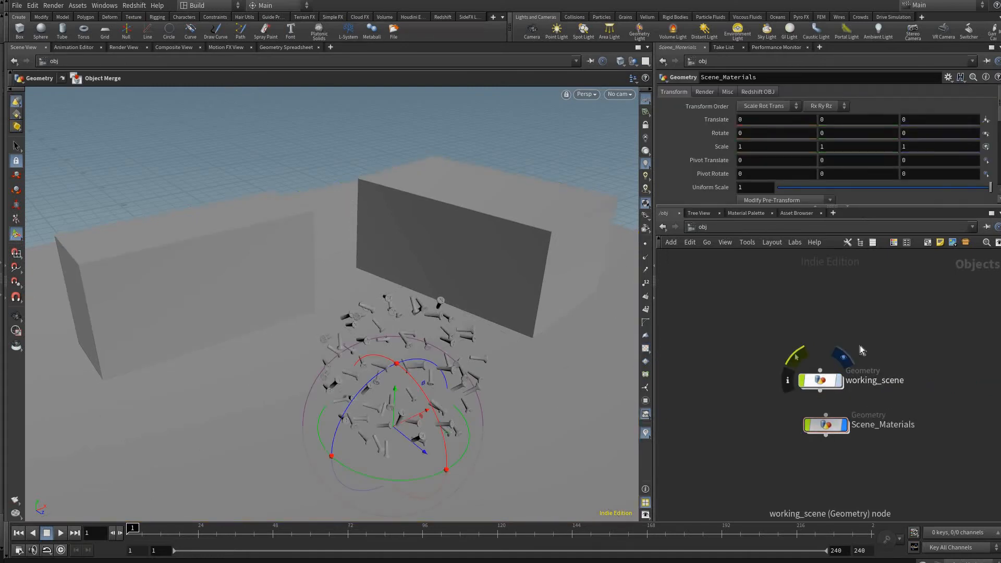
{"action": "middle_click_drag", "start_coordinate": [846, 427], "coordinate": [836, 423]}
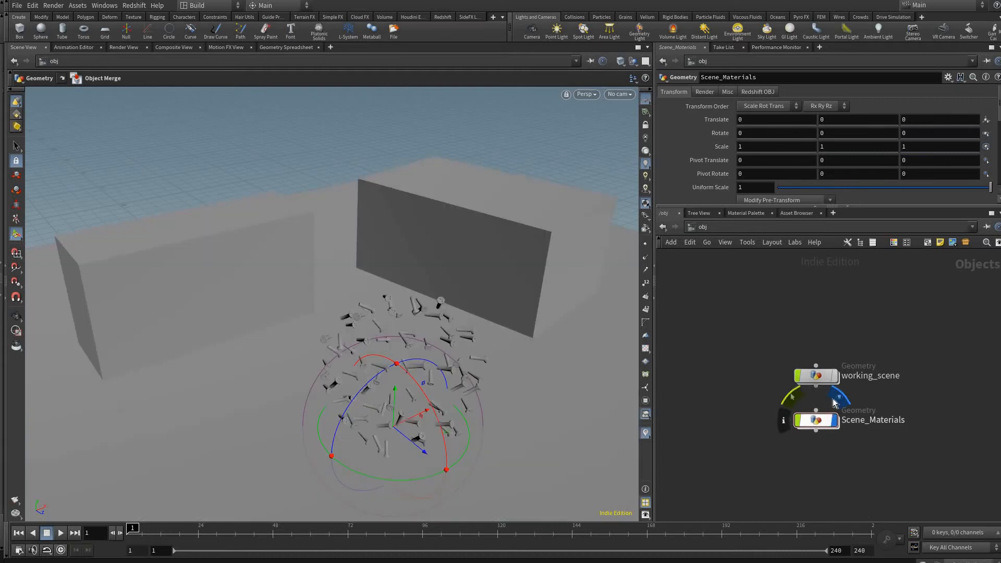
{"action": "double_click", "coordinate": [816, 419]}
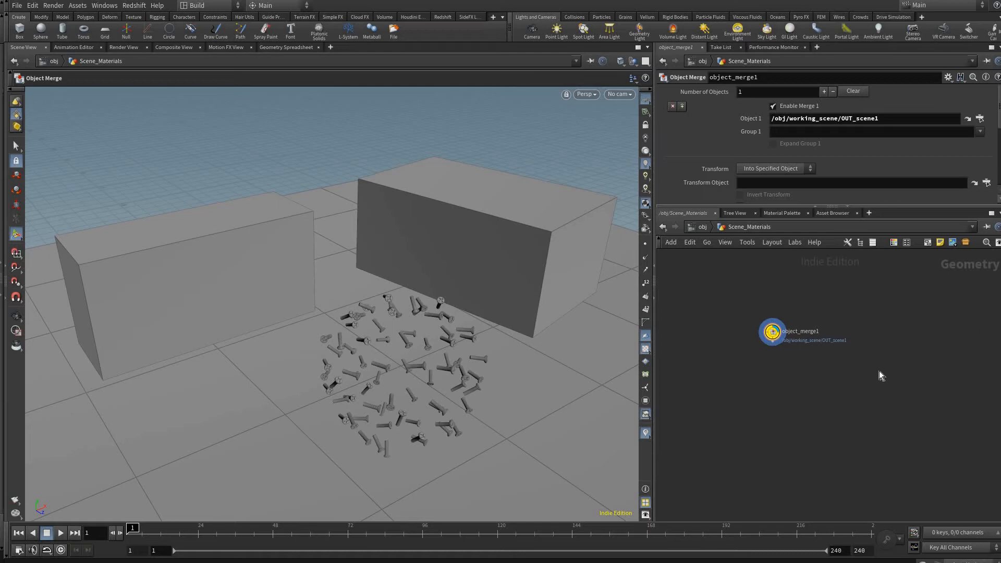
Add a Material Network node to the right of object_merge1 in Scene_Materials
{"action": "key", "text": "Tab"}
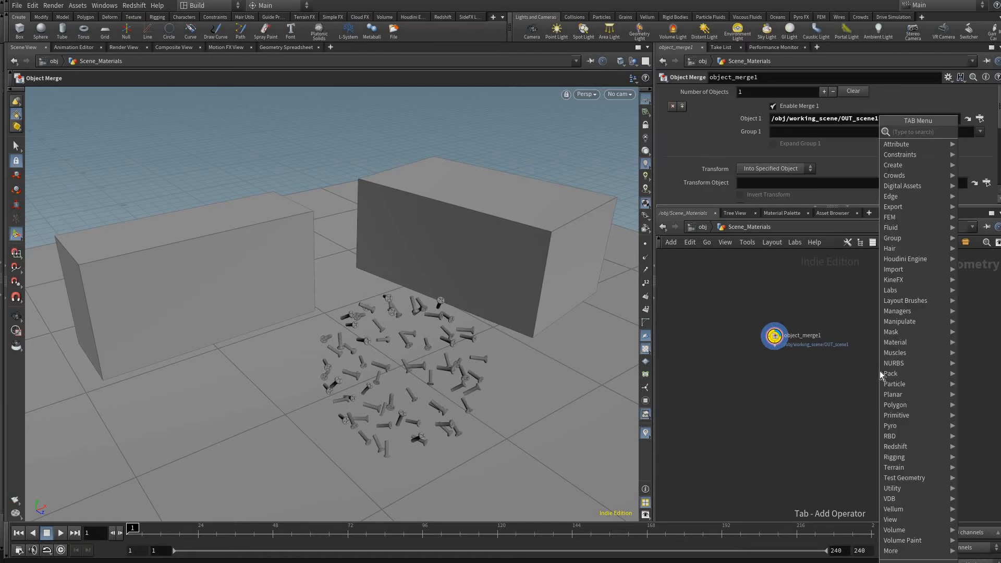
{"action": "key", "text": "Escape"}
{"action": "left_click", "coordinate": [879, 371]}
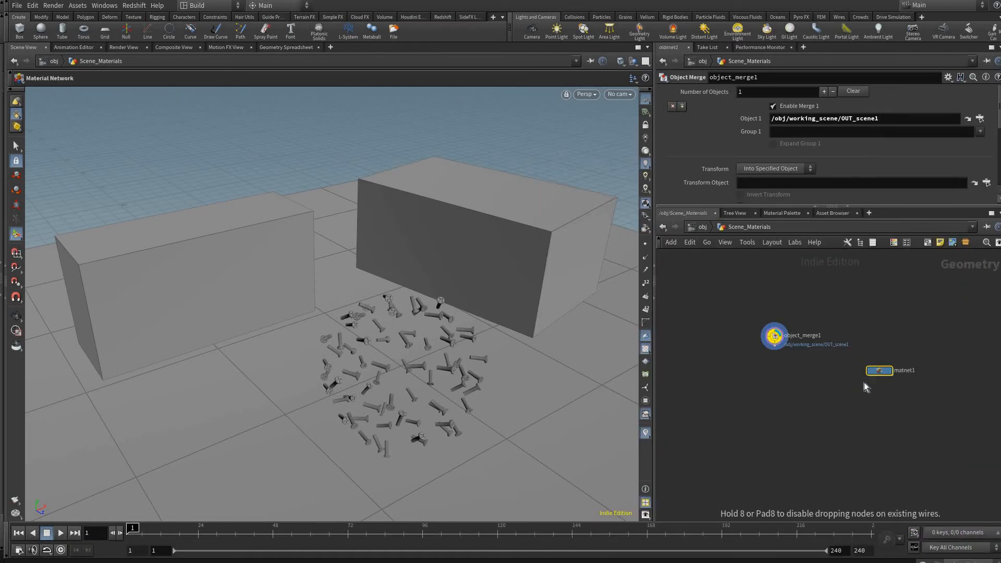
{"action": "scroll", "coordinate": [887, 374], "scroll_direction": "up", "scroll_amount": 5}
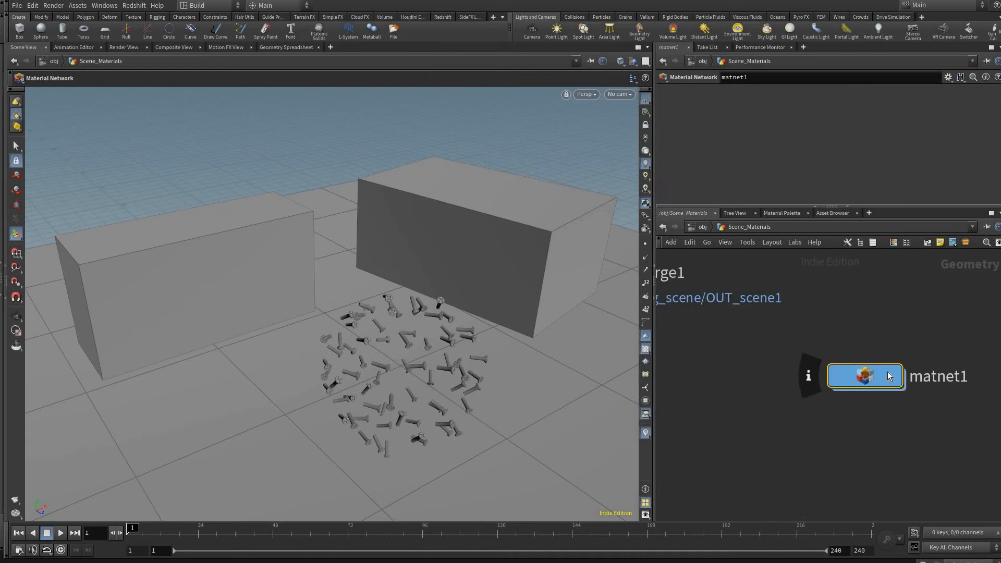
{"action": "scroll", "coordinate": [887, 374], "scroll_direction": "down", "scroll_amount": 3}
{"action": "middle_click_drag", "start_coordinate": [887, 375], "coordinate": [907, 371]}
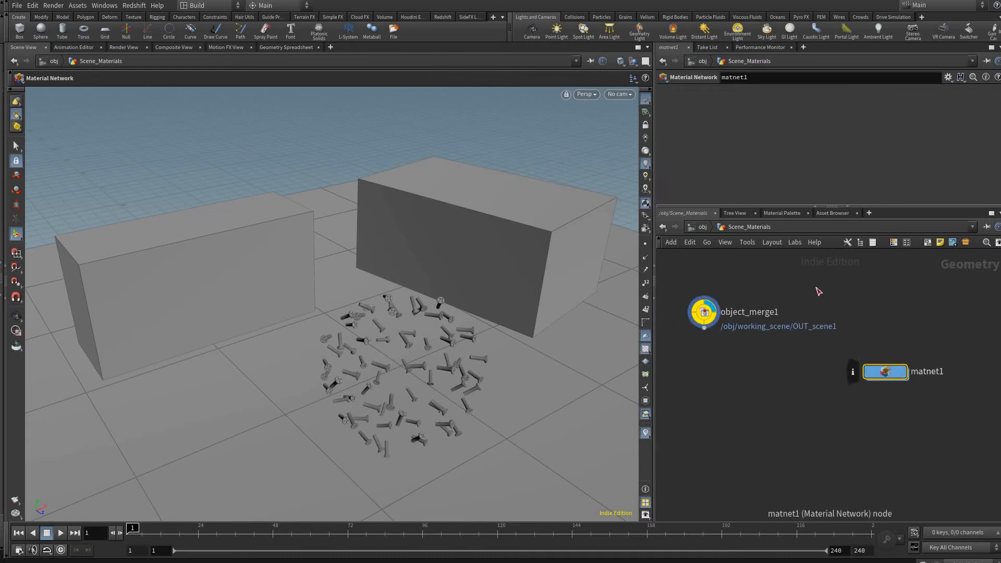
Add a Material node below object_merge1, connect it to that node's output and align it underneath
{"action": "middle_click_drag", "start_coordinate": [708, 410], "coordinate": [812, 363]}
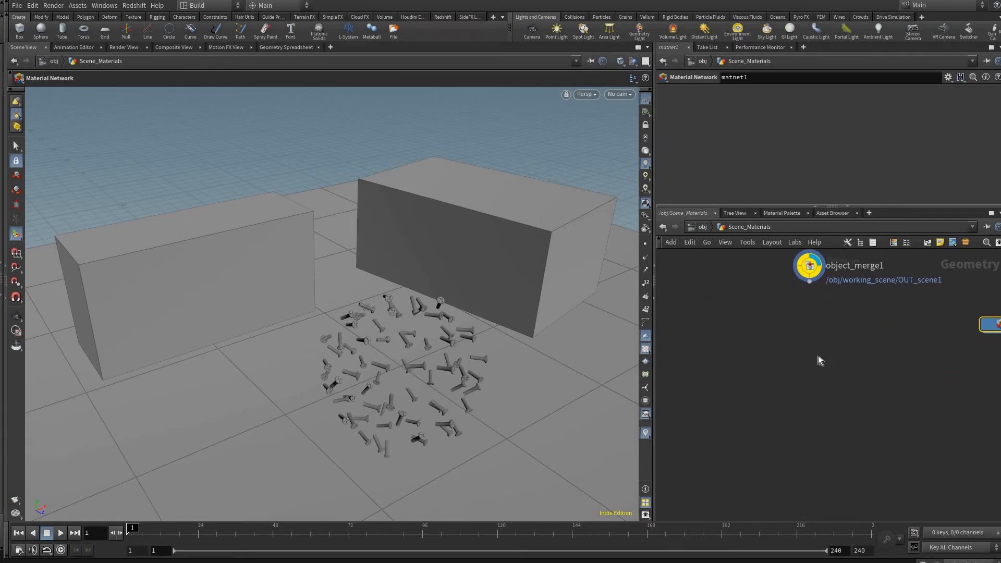
{"action": "left_click", "coordinate": [809, 281]}
{"action": "key", "text": "Escape"}
{"action": "key", "text": "Tab"}
{"action": "type", "text": "redshift"}
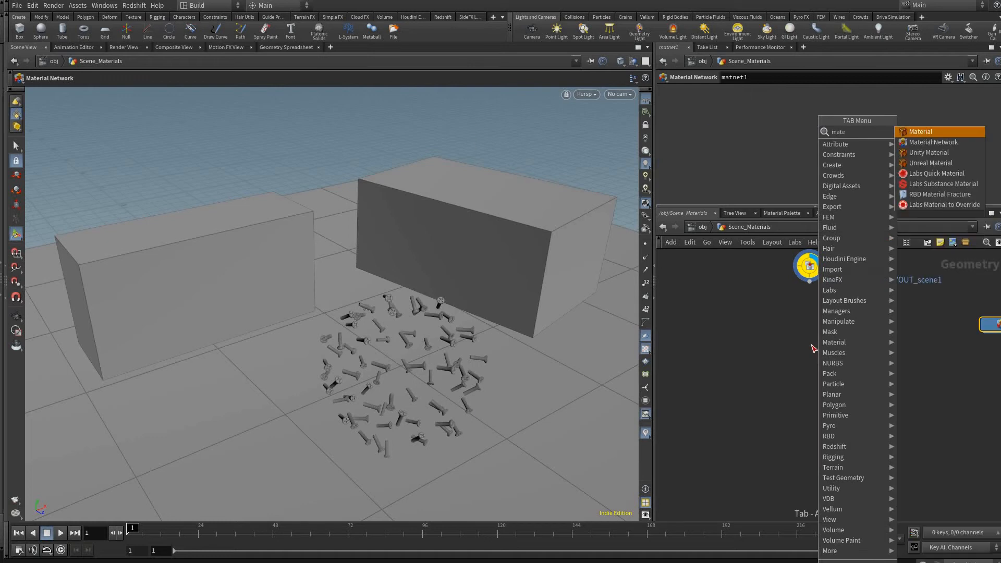
{"action": "key", "text": "Return"}
{"action": "left_click", "coordinate": [806, 345]}
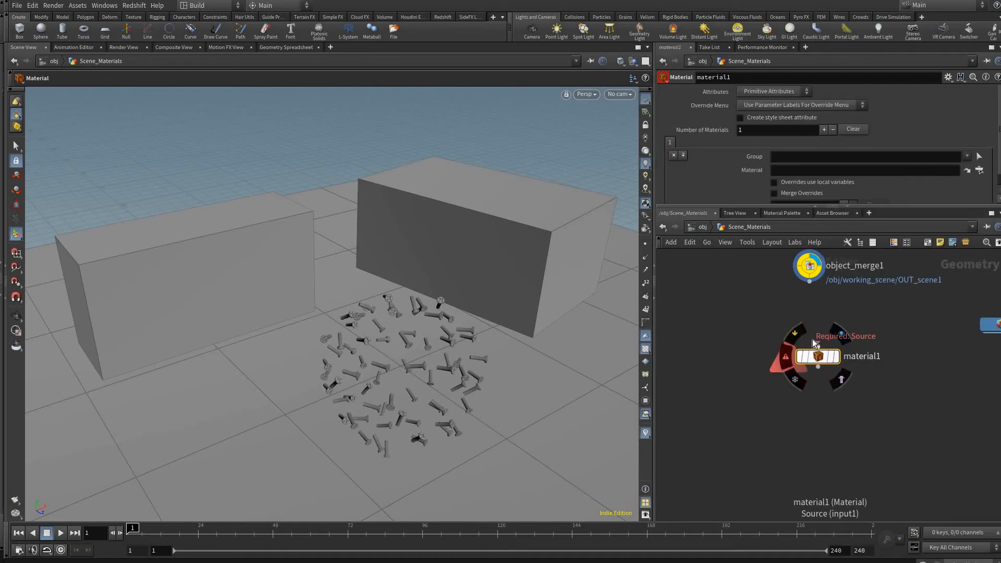
{"action": "left_click_drag", "start_coordinate": [810, 282], "coordinate": [810, 342]}
{"action": "left_click", "coordinate": [810, 322]}
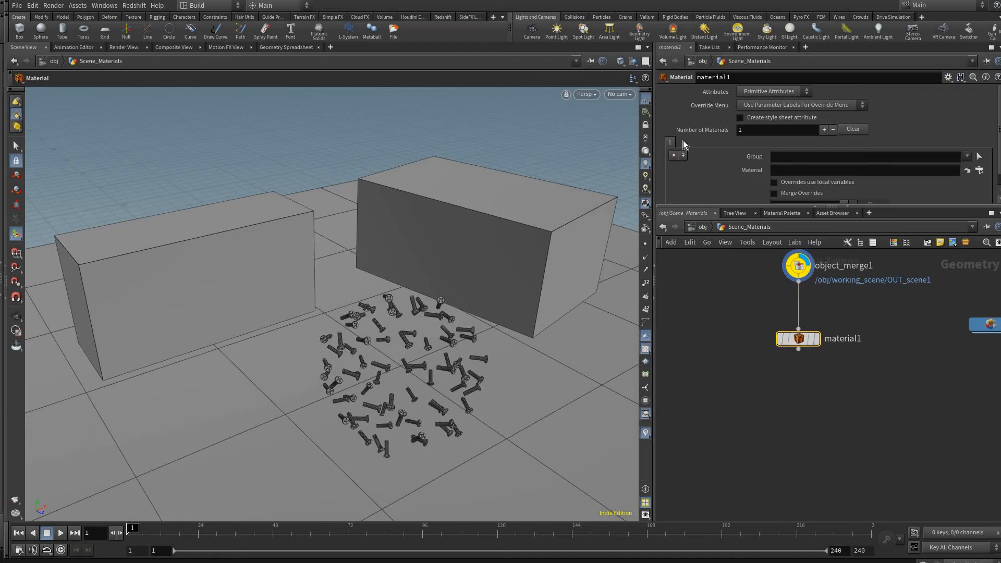
{"action": "scroll", "coordinate": [683, 140], "scroll_direction": "down", "scroll_amount": 1}
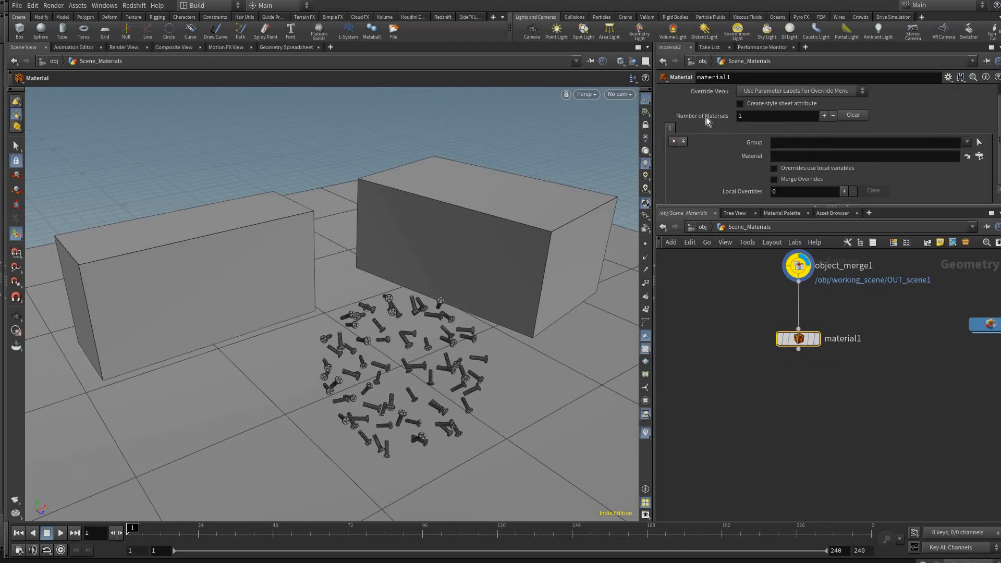
{"action": "left_click", "coordinate": [683, 141]}
{"action": "key", "text": "ctrl+z"}
Move the material1 node slightly up, closer to object_merge1
{"action": "middle_click_drag", "start_coordinate": [863, 327], "coordinate": [866, 356]}
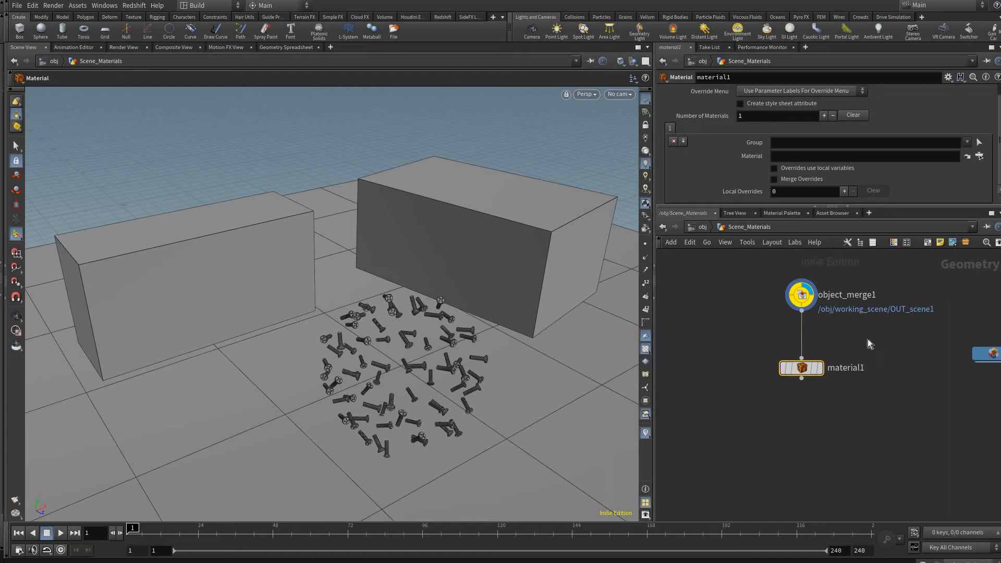
{"action": "middle_click_drag", "start_coordinate": [808, 366], "coordinate": [798, 363]}
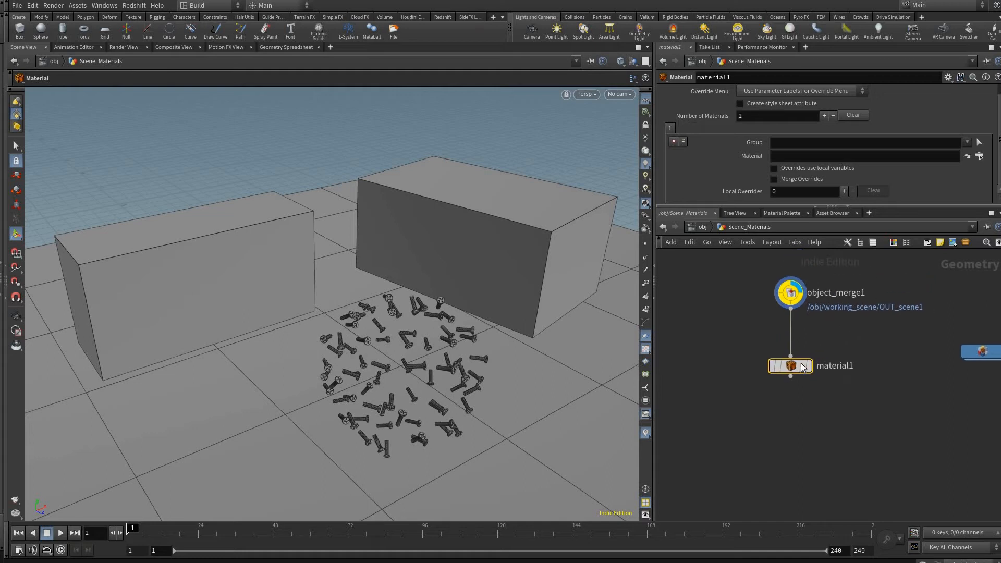
{"action": "mouse_move", "coordinate": [803, 367]}
{"action": "left_click_drag", "start_coordinate": [803, 366], "coordinate": [801, 358]}
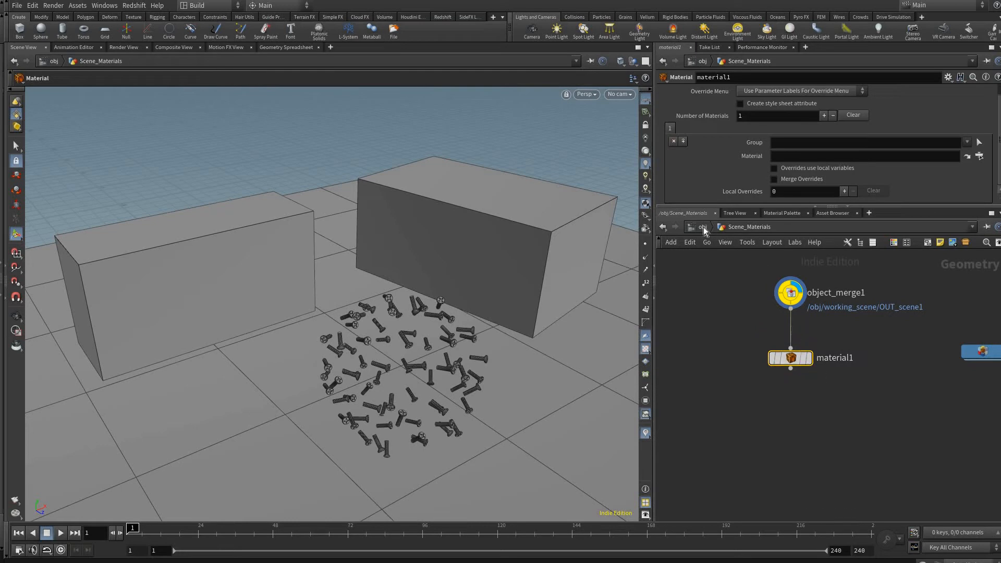
Inspect the group name on the mat_screws node inside working_scene and return to the Scene_Materials network
{"action": "key", "text": "u"}
{"action": "double_click", "coordinate": [821, 377]}
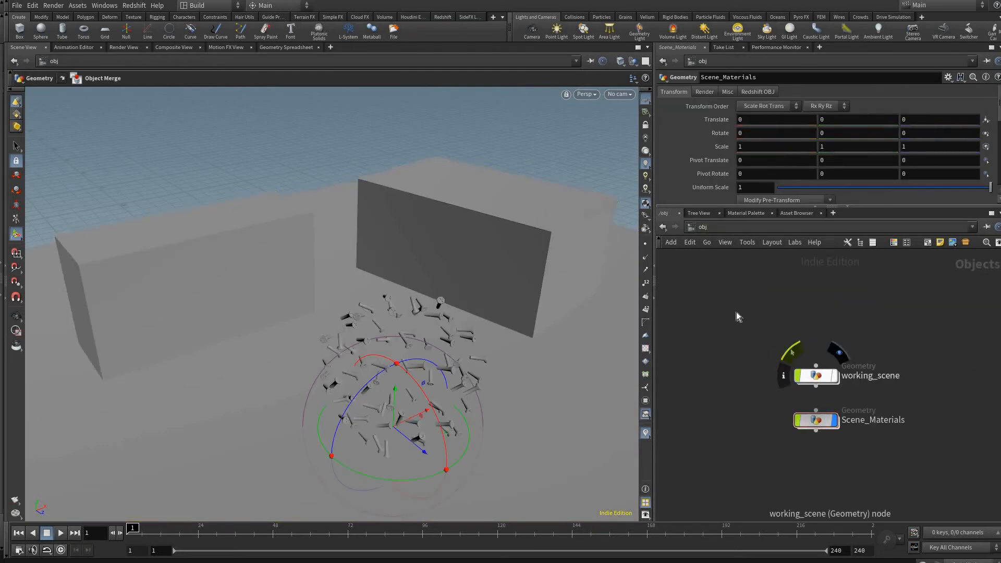
{"action": "key", "text": "i"}
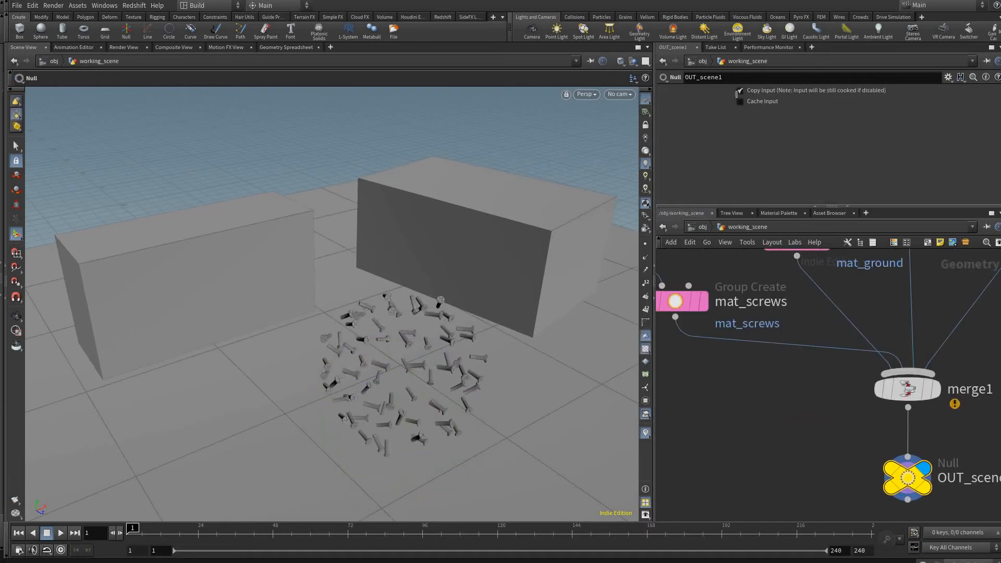
{"action": "left_click", "coordinate": [794, 303]}
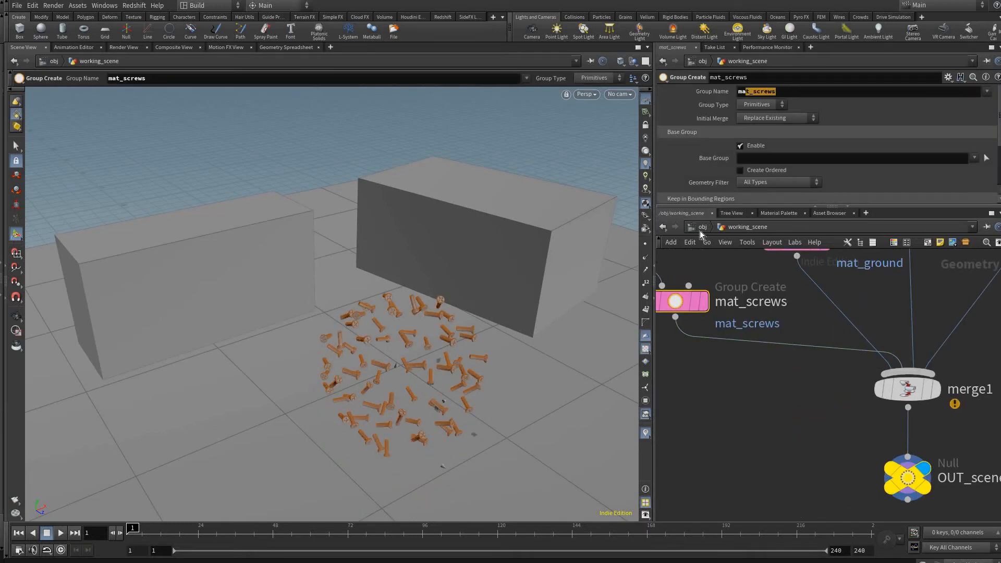
{"action": "left_click", "coordinate": [844, 334]}
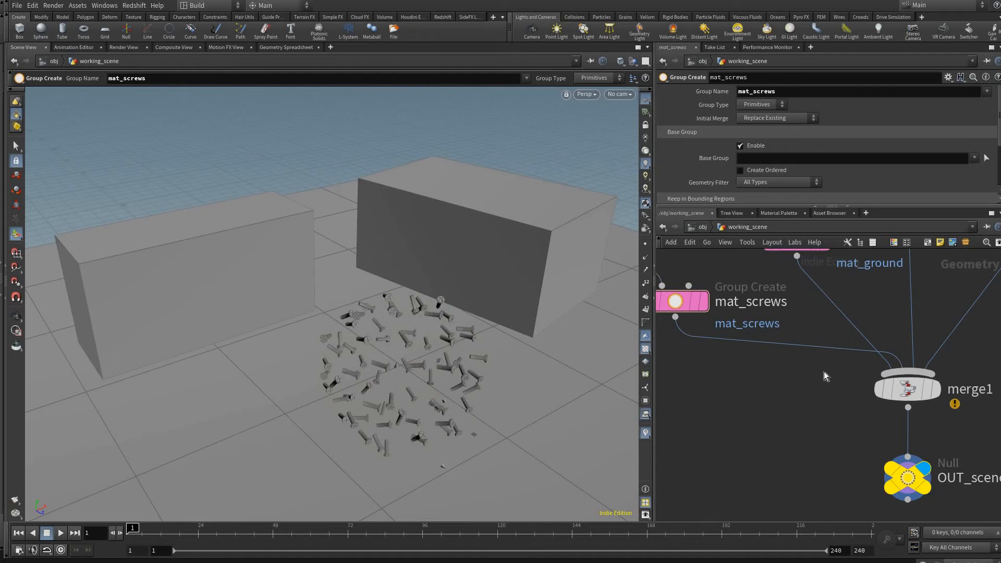
{"action": "key", "text": "u"}
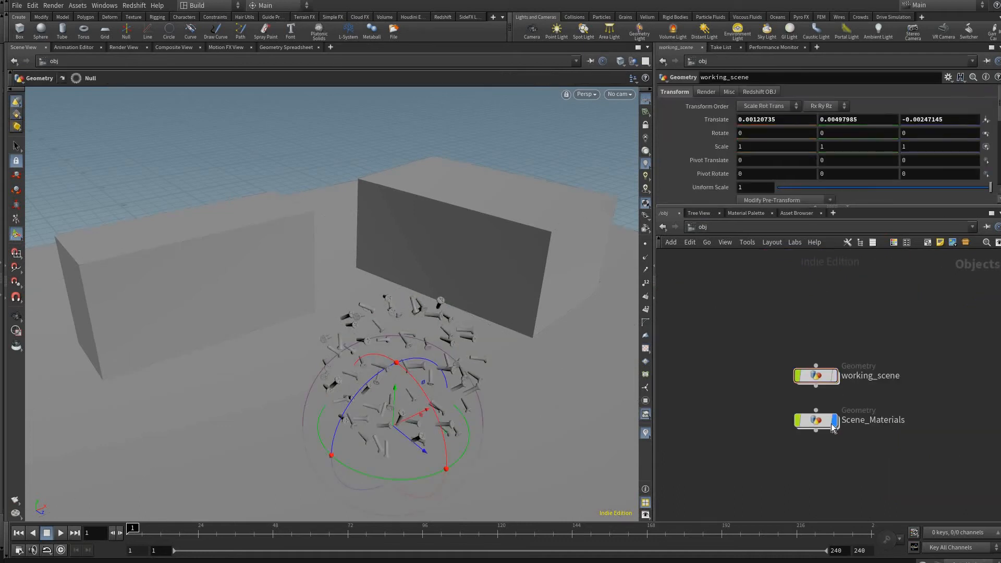
{"action": "middle_click_drag", "start_coordinate": [849, 405], "coordinate": [859, 407]}
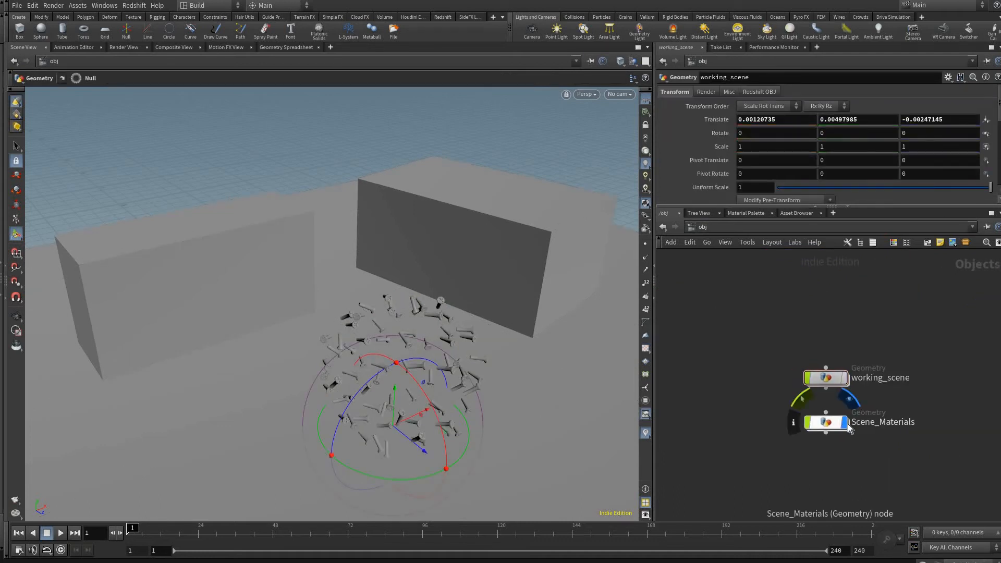
{"action": "double_click", "coordinate": [854, 420]}
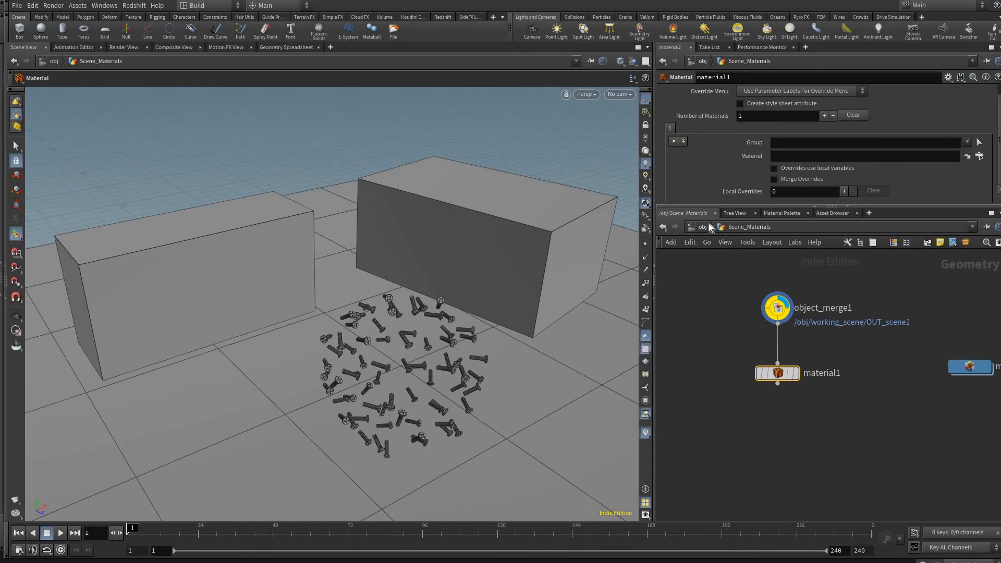
Set quickmark 1 on the Scene_Materials network and quickmark 2 on the working_scene network
{"action": "key", "text": "ctrl+1"}
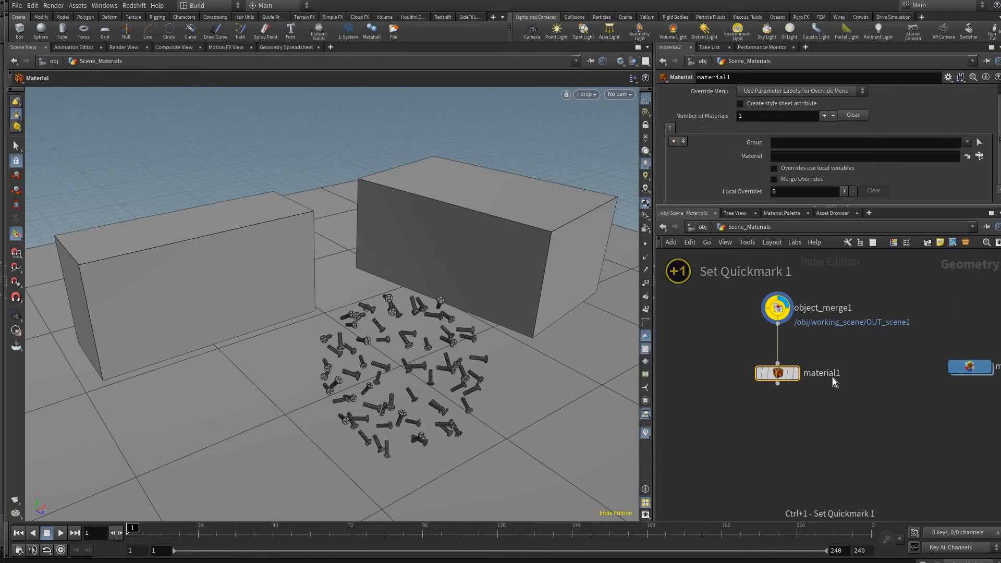
{"action": "key", "text": "u"}
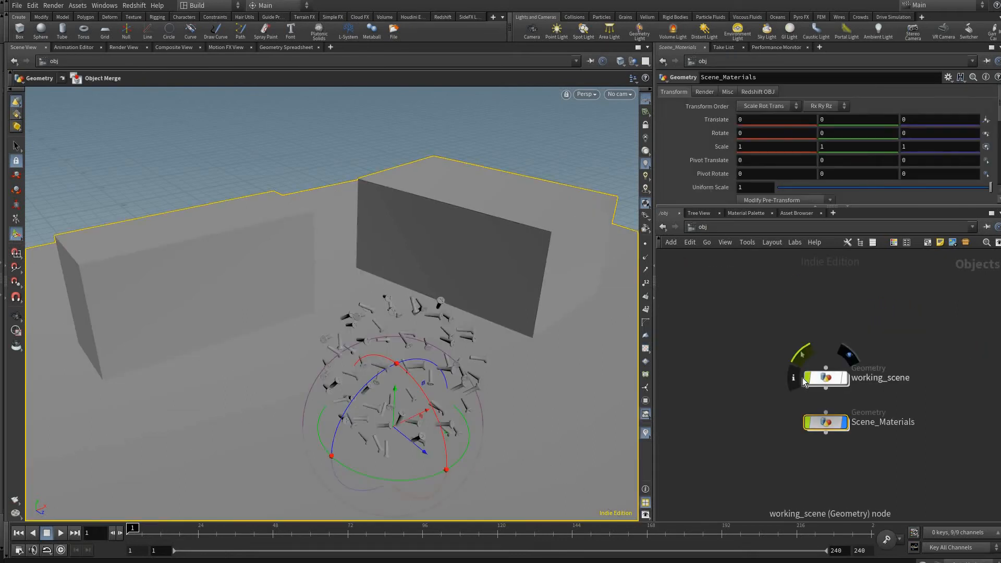
{"action": "double_click", "coordinate": [819, 358]}
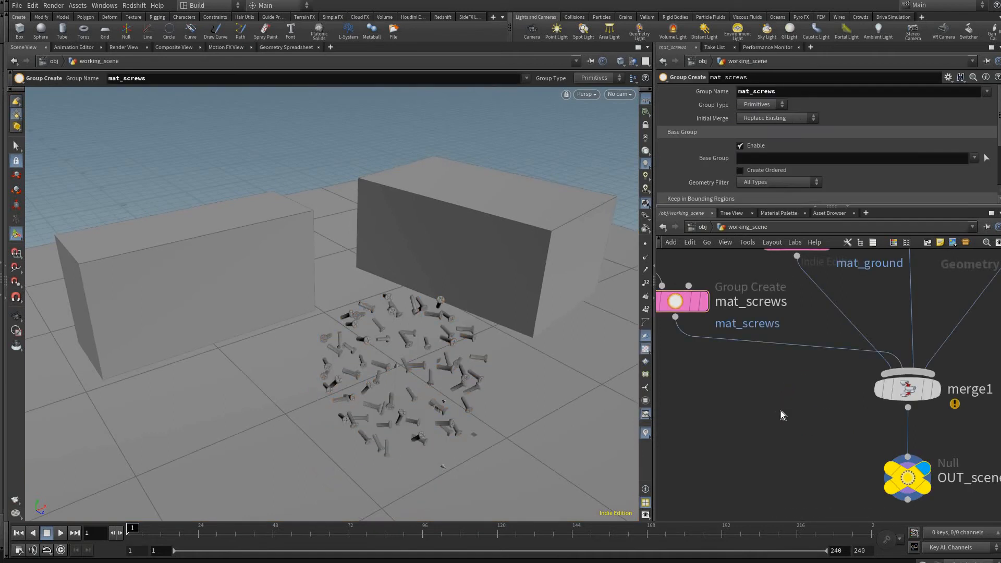
{"action": "key", "text": "ctrl+2"}
Switch back and forth between quickmarks 1 and 2, ending in the Scene_Materials network
{"action": "key", "text": "1"}
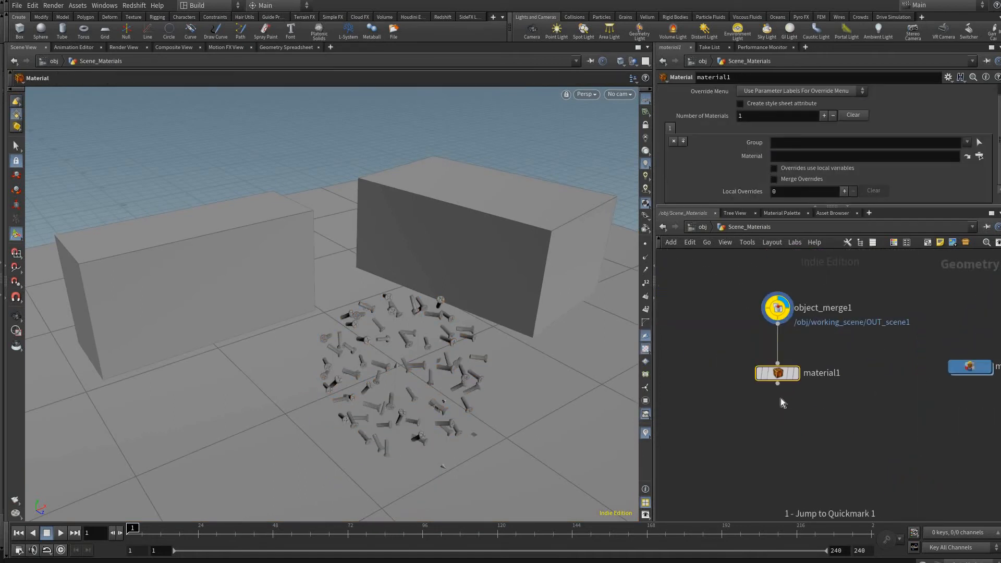
{"action": "key", "text": "2"}
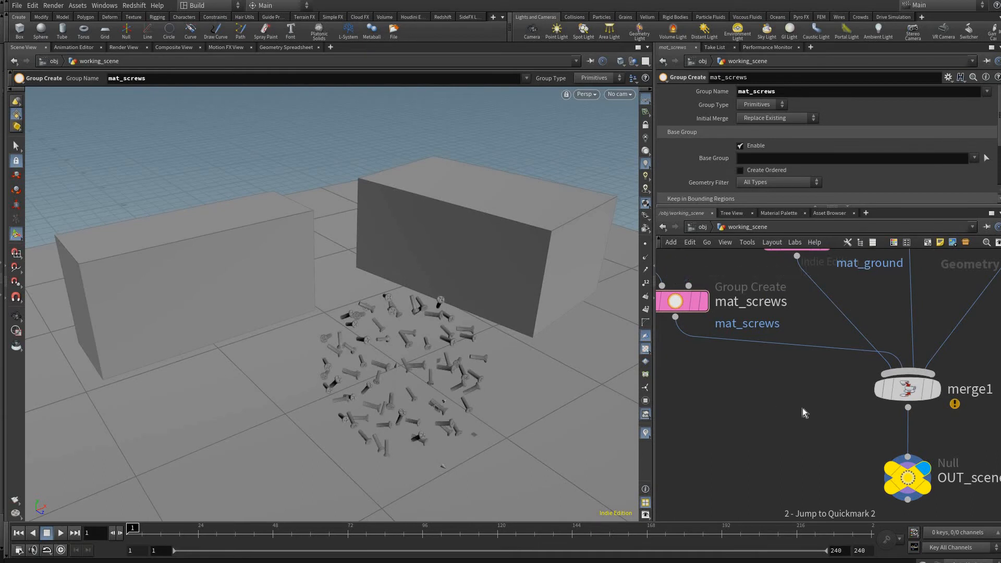
{"action": "scroll", "coordinate": [792, 378], "scroll_direction": "down", "scroll_amount": 2}
{"action": "scroll", "coordinate": [778, 376], "scroll_direction": "down", "scroll_amount": 2}
{"action": "key", "text": "1"}
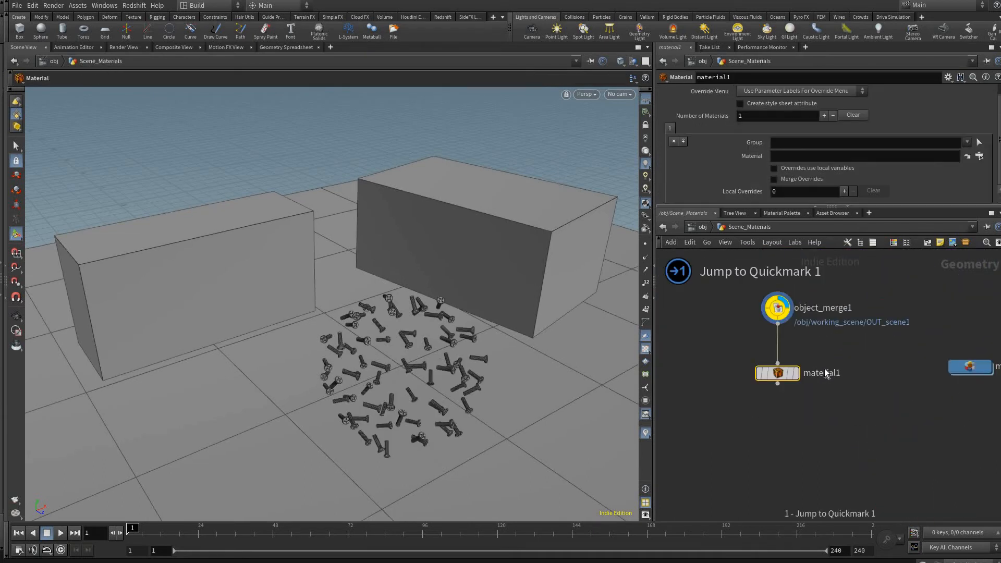
Rename the material1 node below object_merge1 as mat_screws
{"action": "mouse_move", "coordinate": [836, 371]}
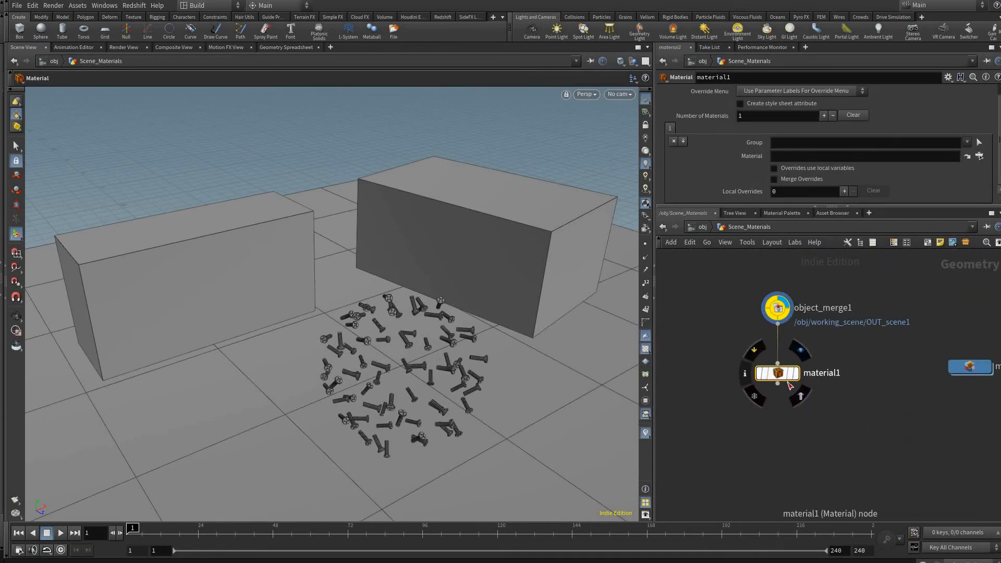
{"action": "key", "text": "F2"}
{"action": "type", "text": "mat_screws"}
{"action": "key", "text": "Return"}
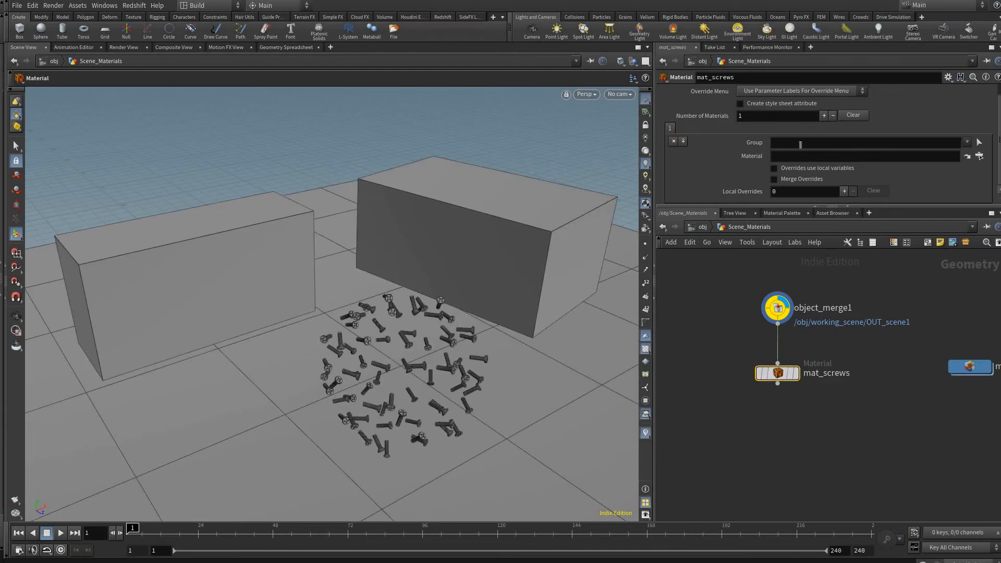
Set the first material entry's group to mat_screws on the mat_screws Material node
{"action": "type", "text": "mat_screws"}
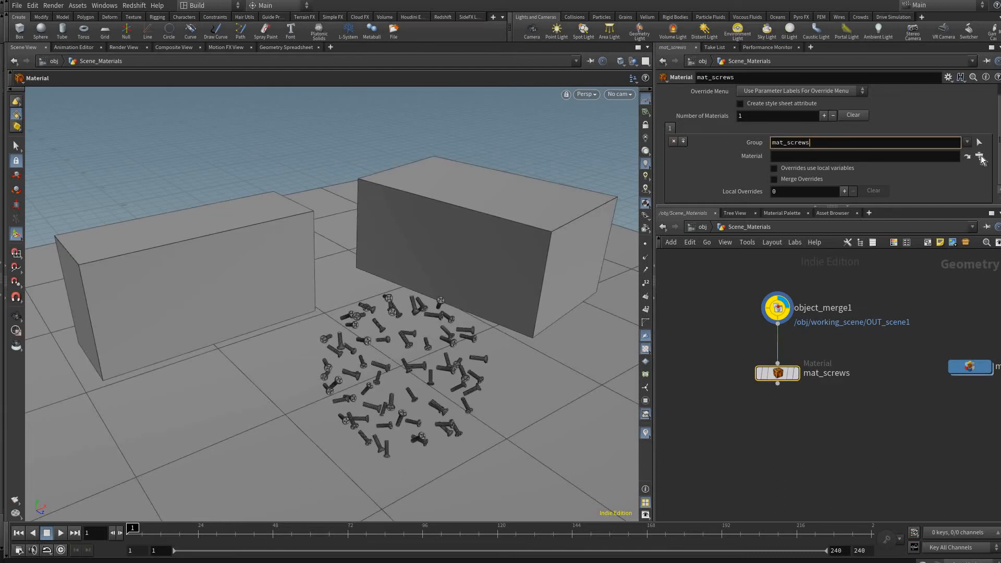
{"action": "key", "text": "Tab"}
{"action": "left_click", "coordinate": [980, 156]}
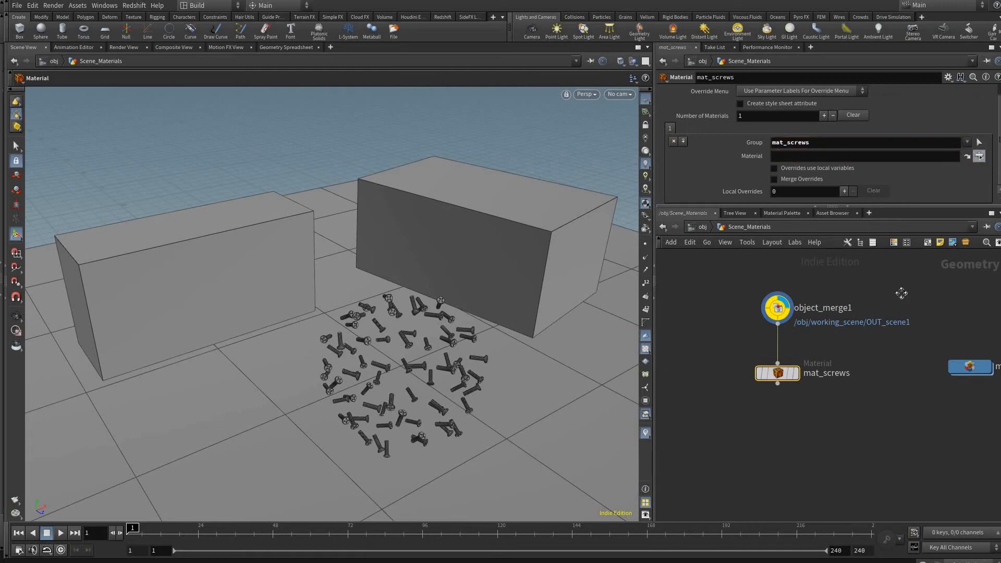
{"action": "key", "text": "Escape"}
Add an RS Material node inside the matnet1 network and name it mat_screws
{"action": "middle_click_drag", "start_coordinate": [950, 368], "coordinate": [933, 361]}
{"action": "middle_click_drag", "start_coordinate": [810, 368], "coordinate": [803, 381]}
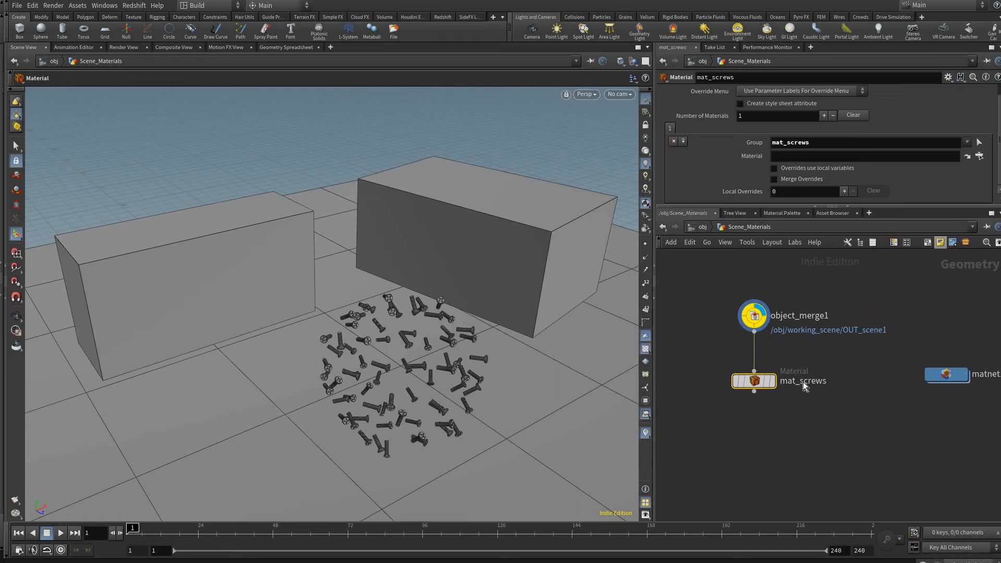
{"action": "key", "text": "i"}
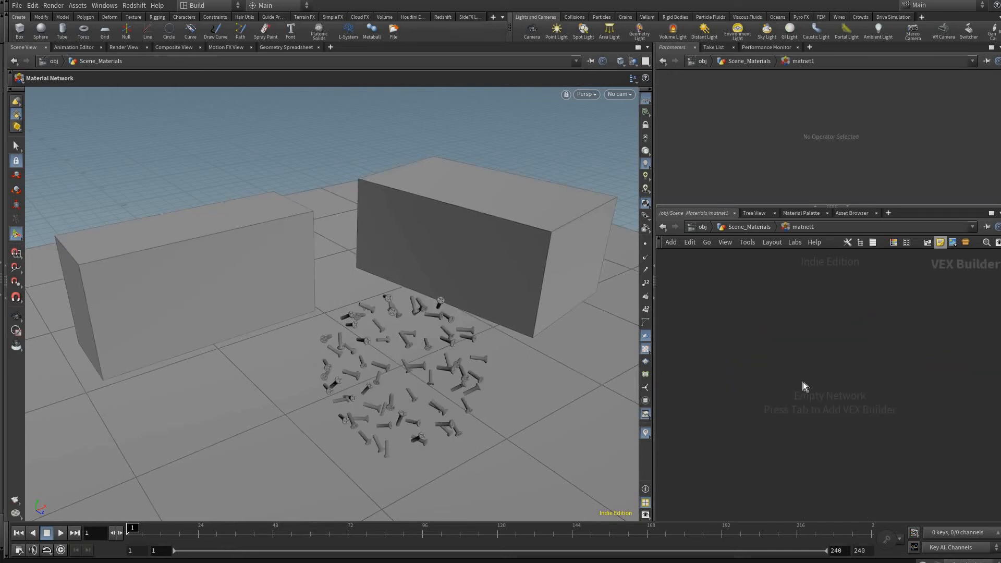
{"action": "key", "text": "Tab"}
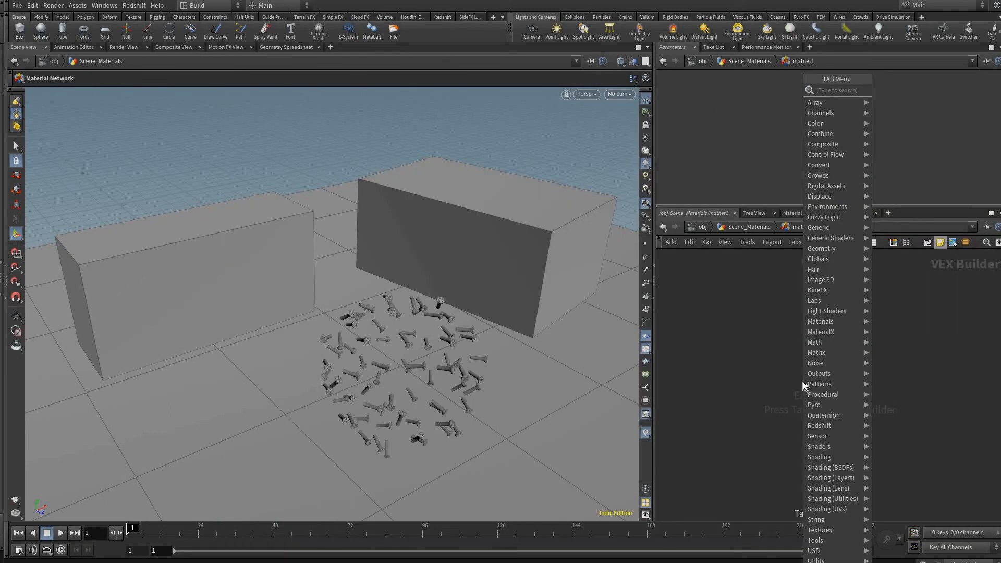
{"action": "type", "text": "rs mat"}
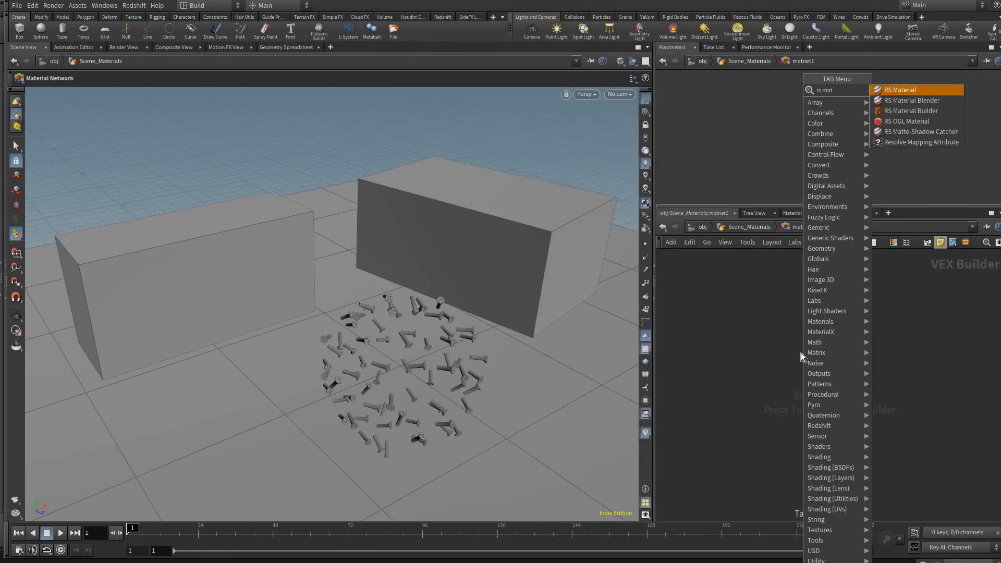
{"action": "key", "text": "Return"}
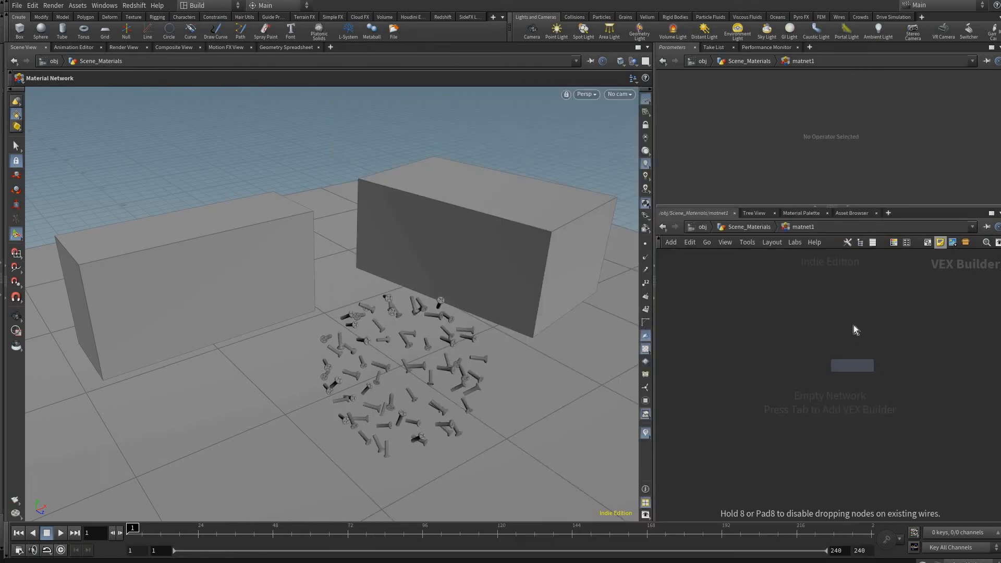
{"action": "left_click", "coordinate": [855, 325]}
{"action": "key", "text": "F2"}
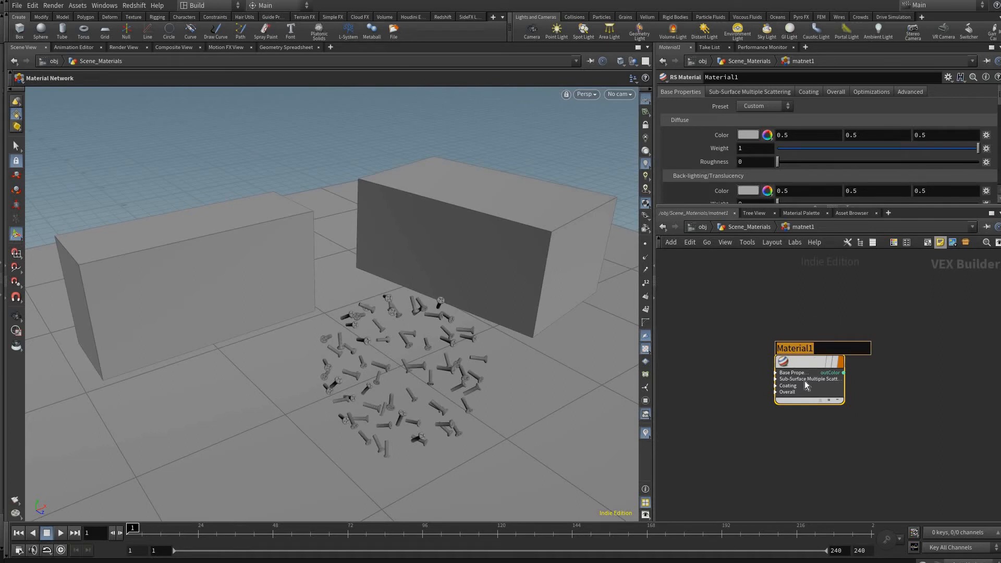
{"action": "type", "text": "mat_screws"}
{"action": "key", "text": "Return"}
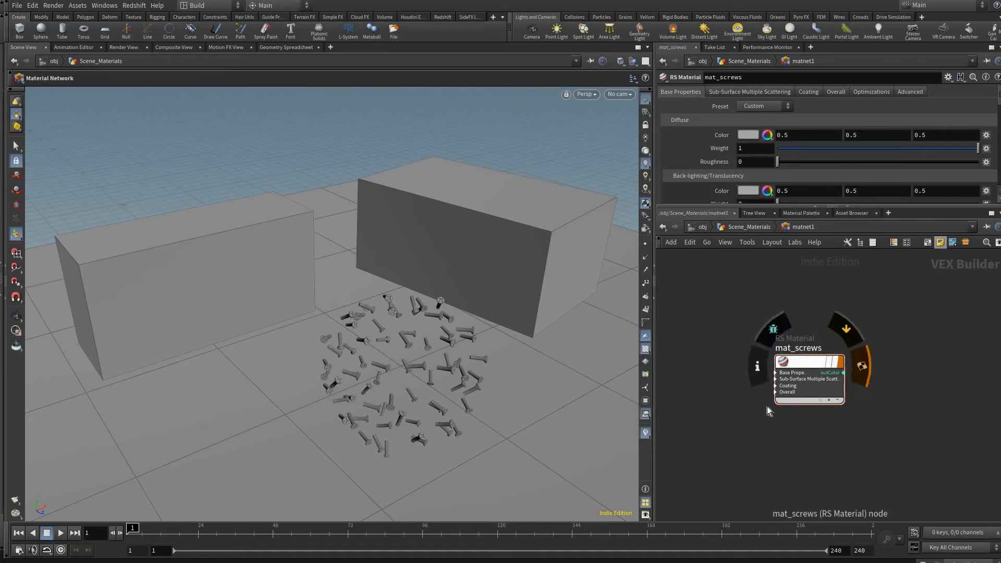
Try a Material Builder node below mat_screws in matnet1 and delete it after viewing its inner network
{"action": "key", "text": "Tab"}
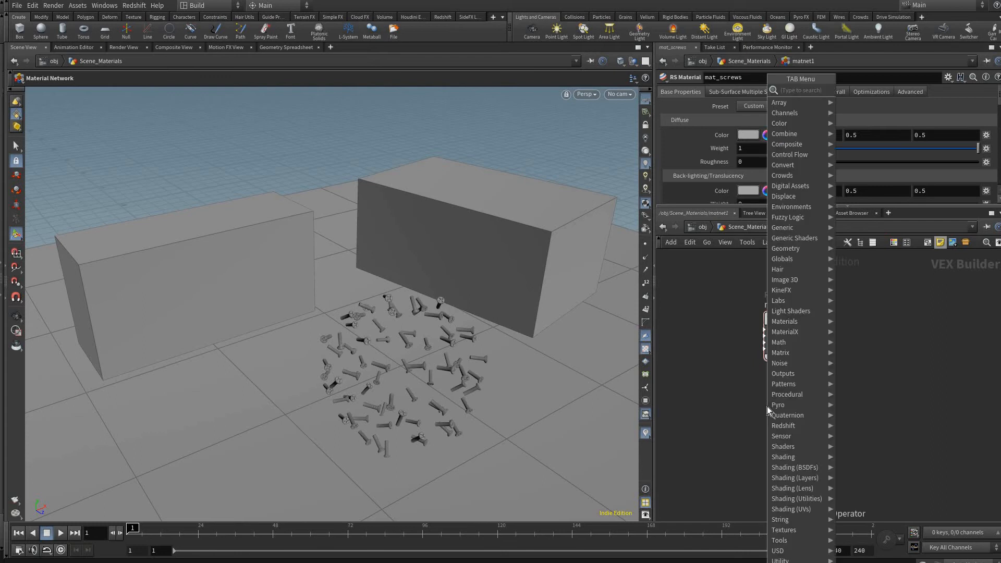
{"action": "type", "text": "mat b"}
{"action": "key", "text": "Return"}
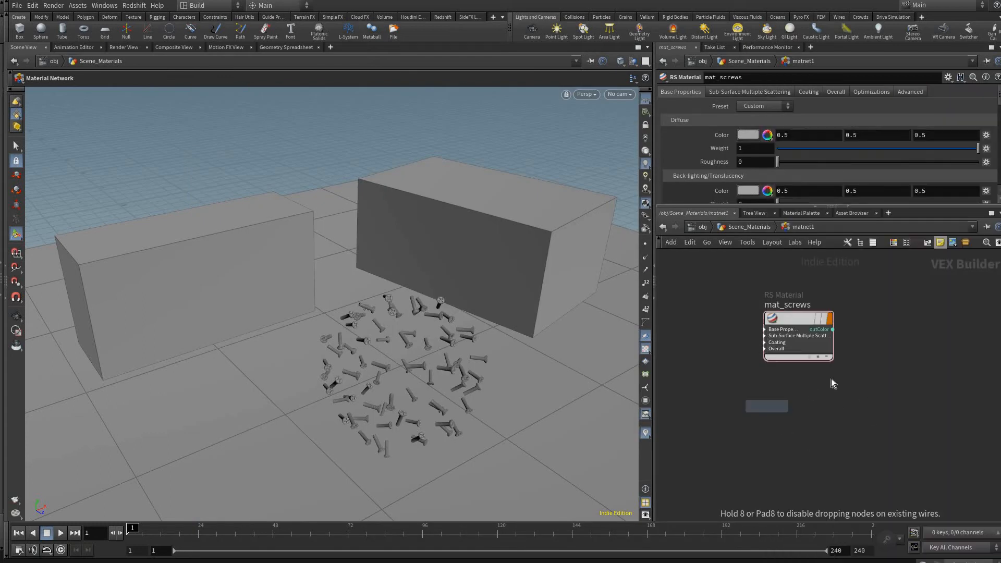
{"action": "left_click", "coordinate": [778, 411]}
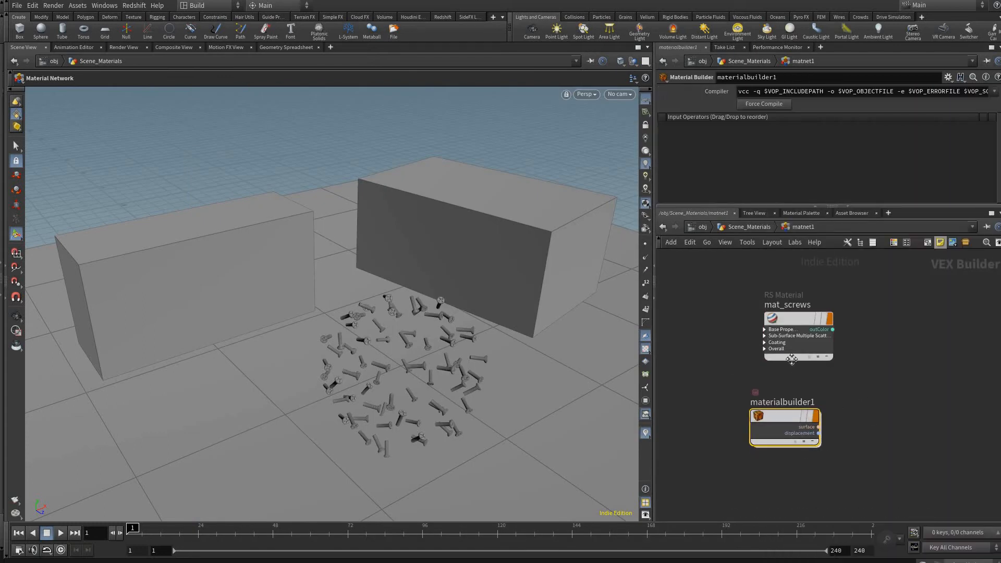
{"action": "double_click", "coordinate": [784, 424]}
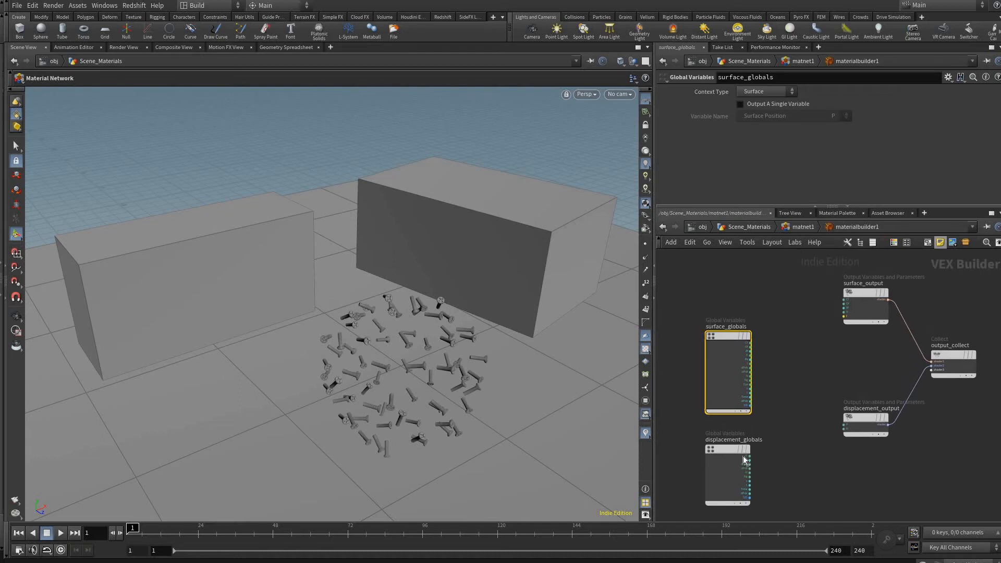
{"action": "key", "text": "u"}
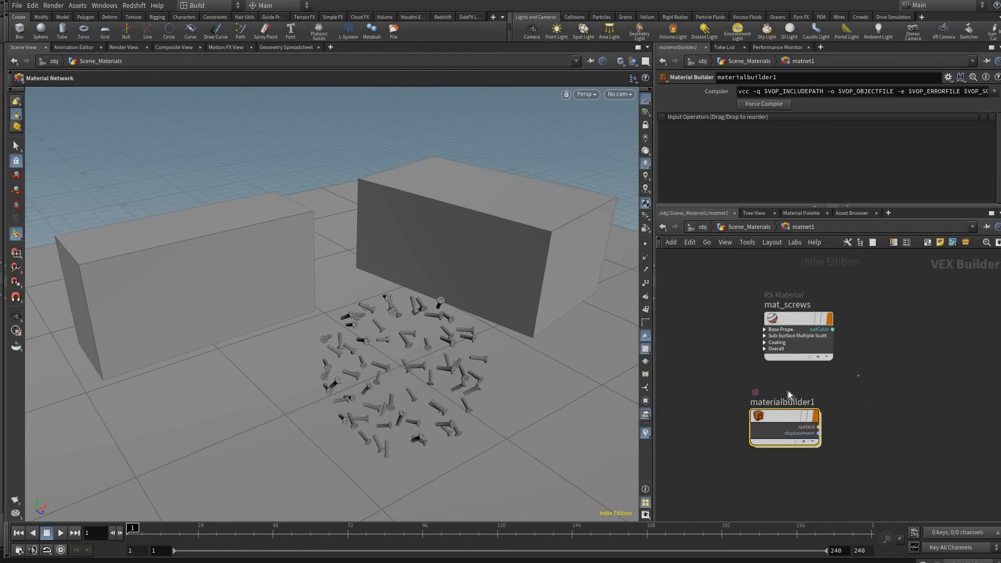
{"action": "key", "text": "Delete"}
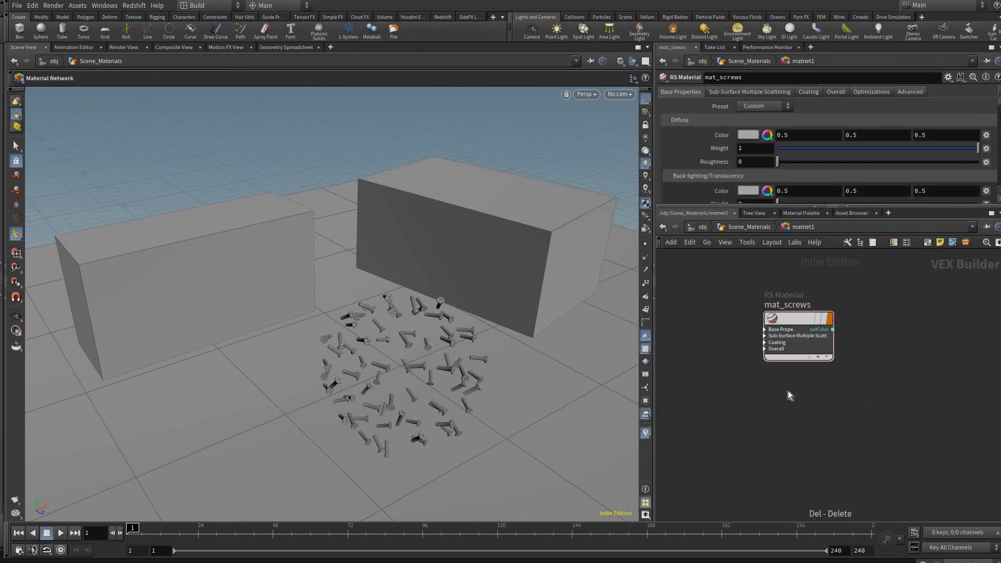
{"action": "key", "text": "Tab"}
{"action": "type", "text": "rs mat b"}
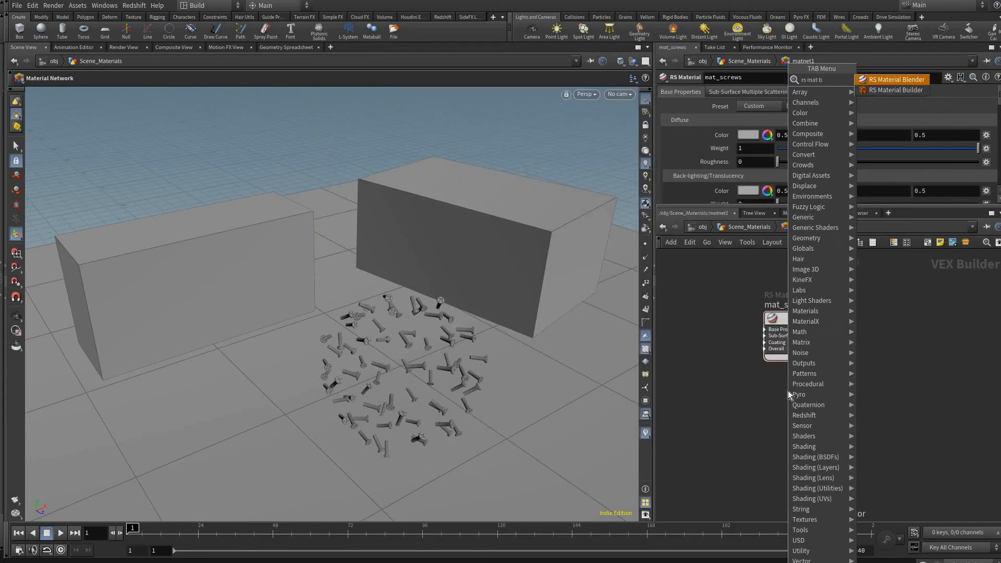
{"action": "key", "text": "Return"}
{"action": "key", "text": "Escape"}
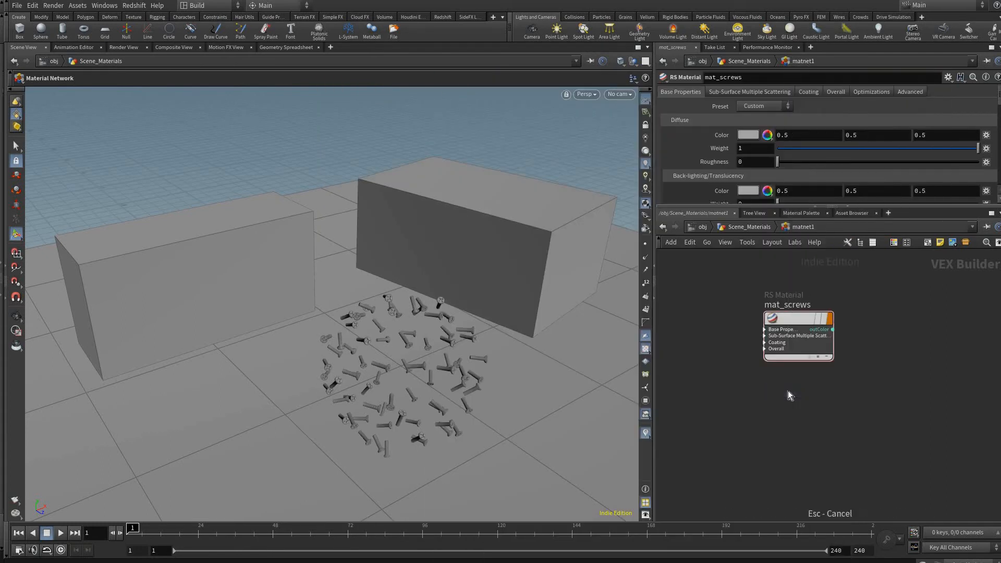
Add an RS Material Builder node below the mat_screws material in matnet1
{"action": "key", "text": "Tab"}
{"action": "type", "text": "ts"}
{"action": "key", "text": "BackSpace"}
{"action": "key", "text": "BackSpace"}
{"action": "type", "text": "rs mat b"}
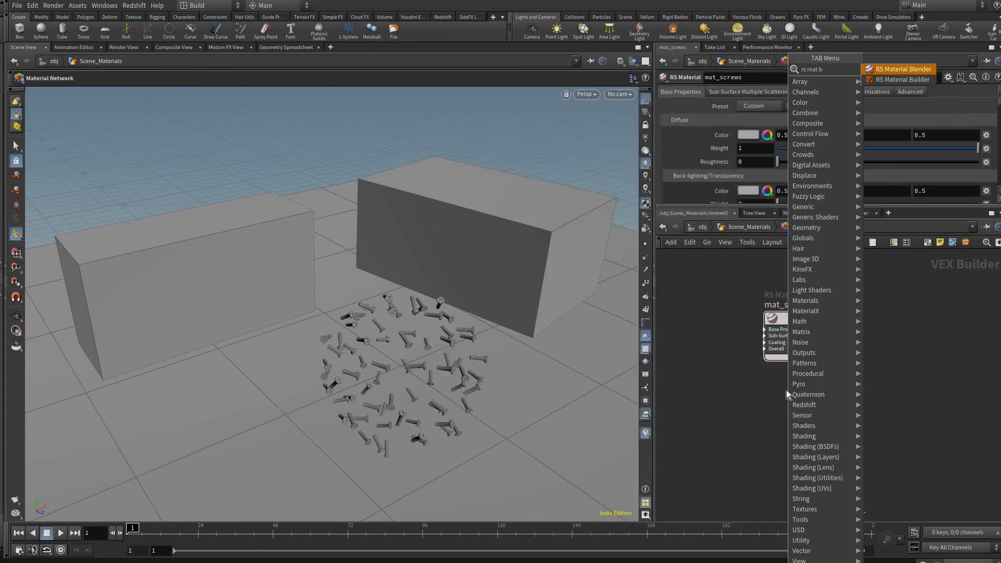
{"action": "key", "text": "Down"}
{"action": "key", "text": "Return"}
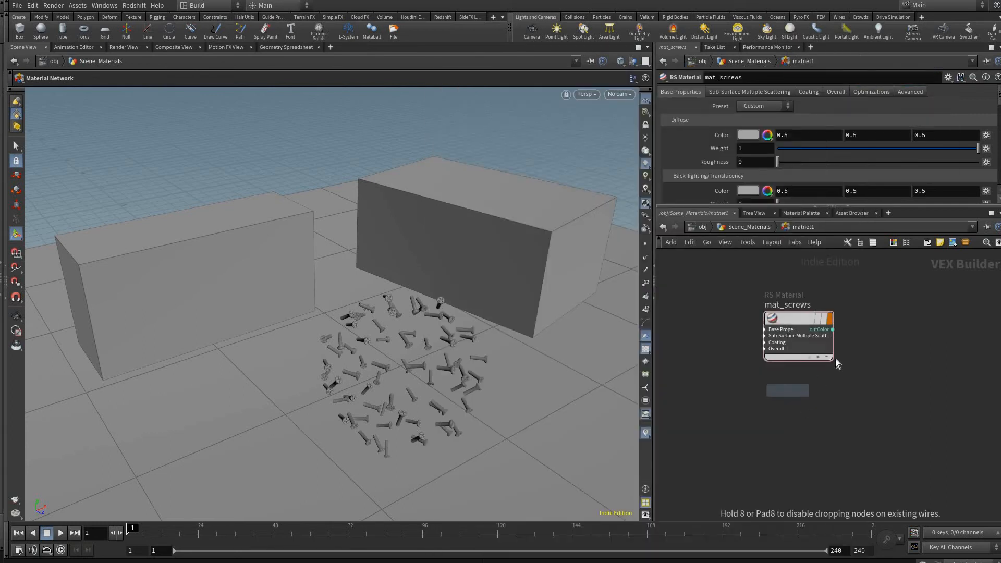
{"action": "left_click", "coordinate": [787, 394]}
Inspect the Material1 node inside the RS Material Builder, return to matnet1 and delete the builder
{"action": "key", "text": "i"}
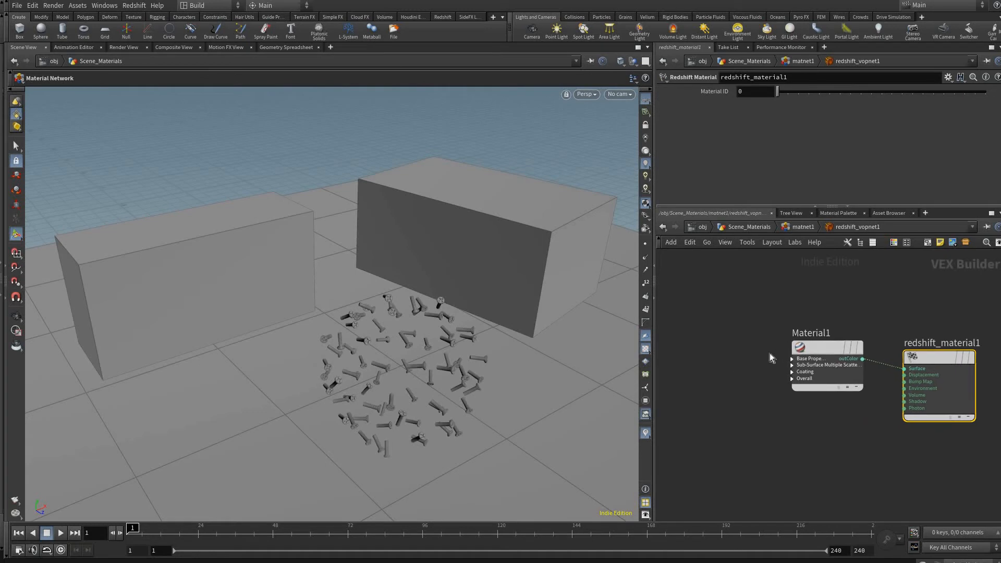
{"action": "left_click", "coordinate": [827, 347]}
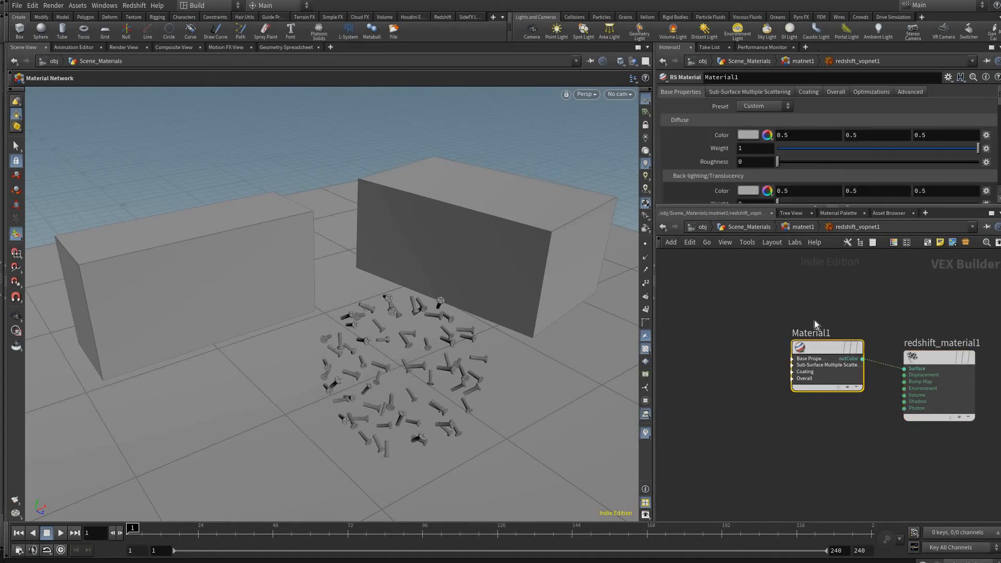
{"action": "middle_click_drag", "start_coordinate": [948, 394], "coordinate": [974, 424]}
{"action": "key", "text": "u"}
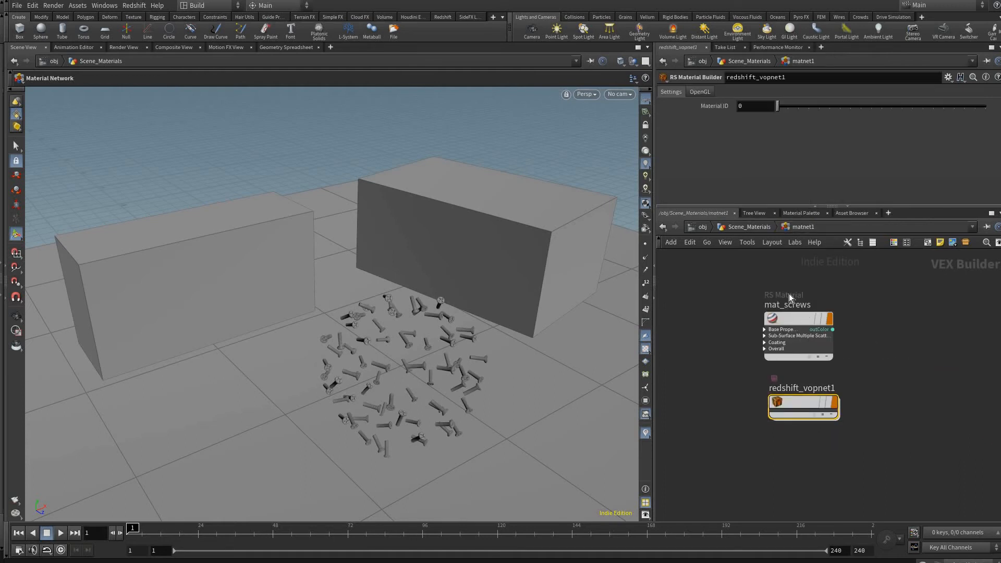
{"action": "key", "text": "Delete"}
Set quickmark 3 on the matnet1 network containing the mat_screws RS Material
{"action": "mouse_move", "coordinate": [792, 320]}
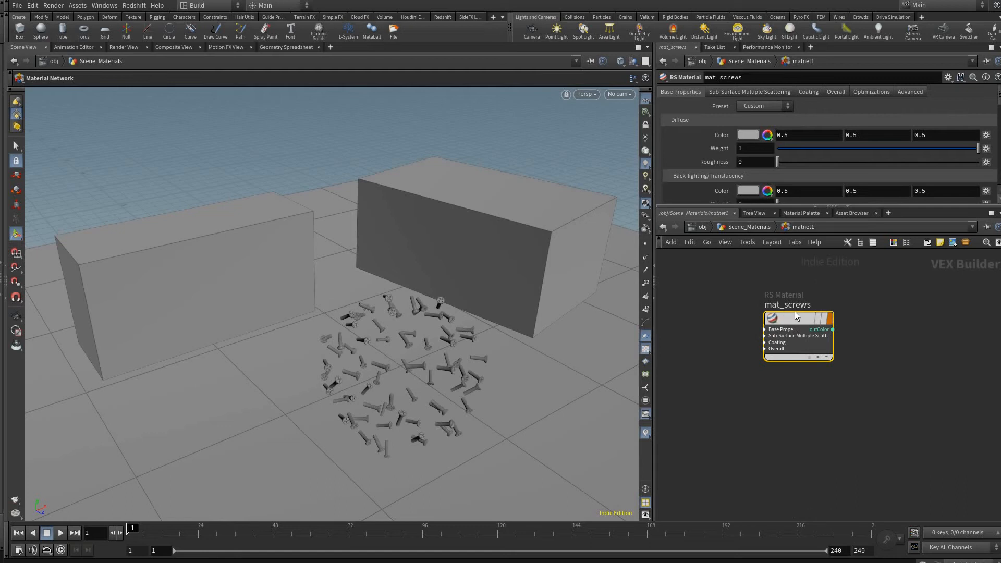
{"action": "mouse_move", "coordinate": [835, 313]}
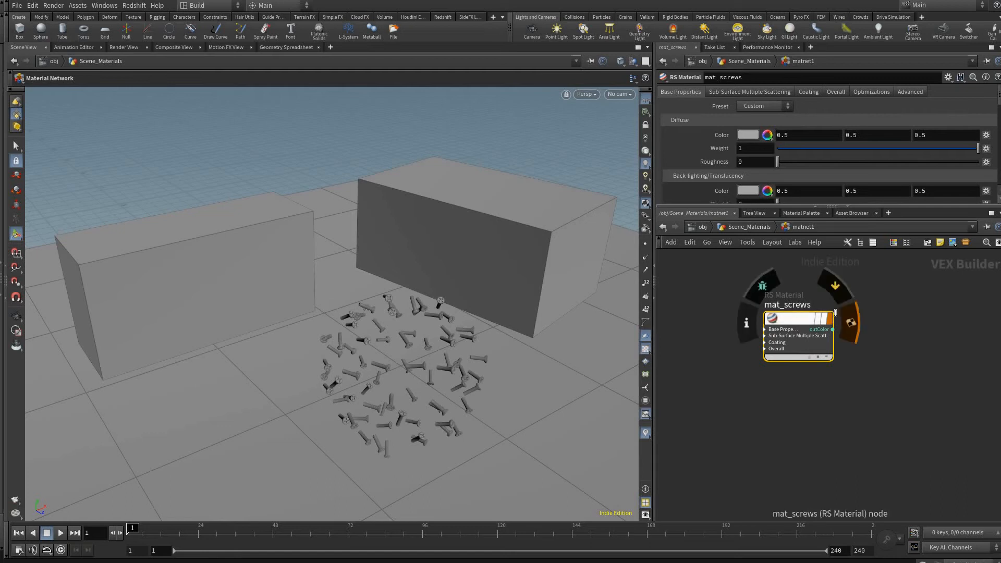
{"action": "double_click", "coordinate": [793, 313]}
{"action": "left_click", "coordinate": [793, 377]}
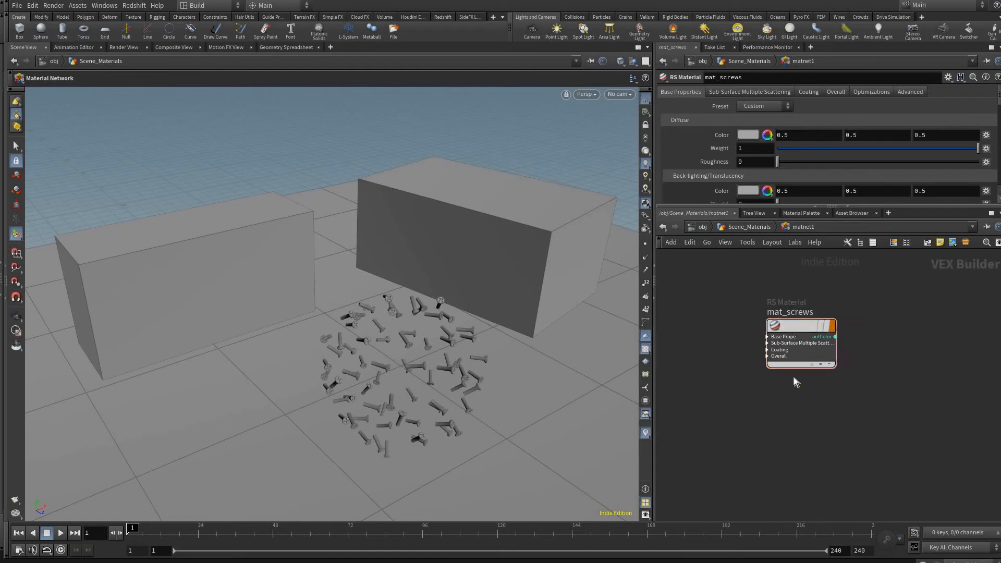
{"action": "key", "text": "ctrl+3"}
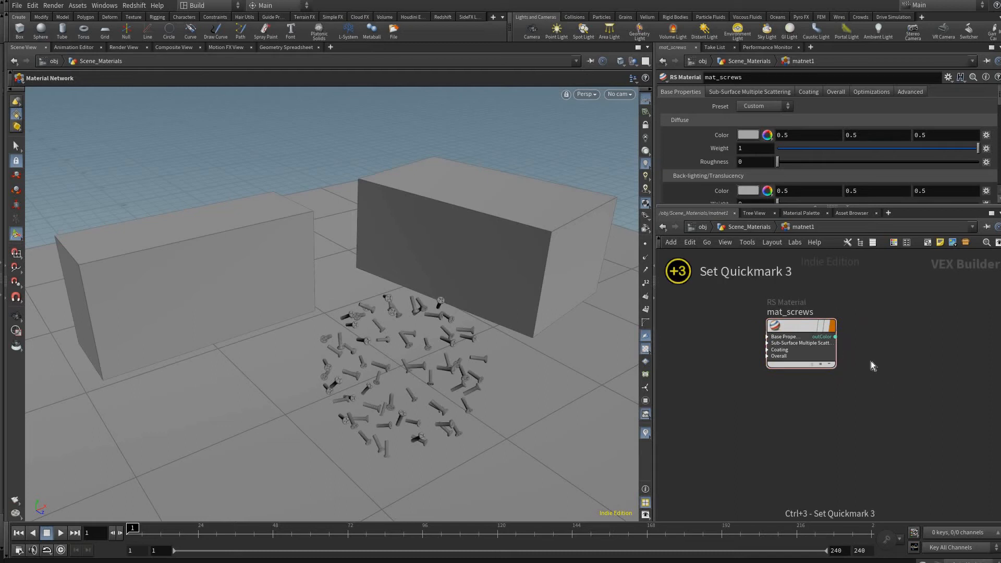
{"action": "key", "text": "1"}
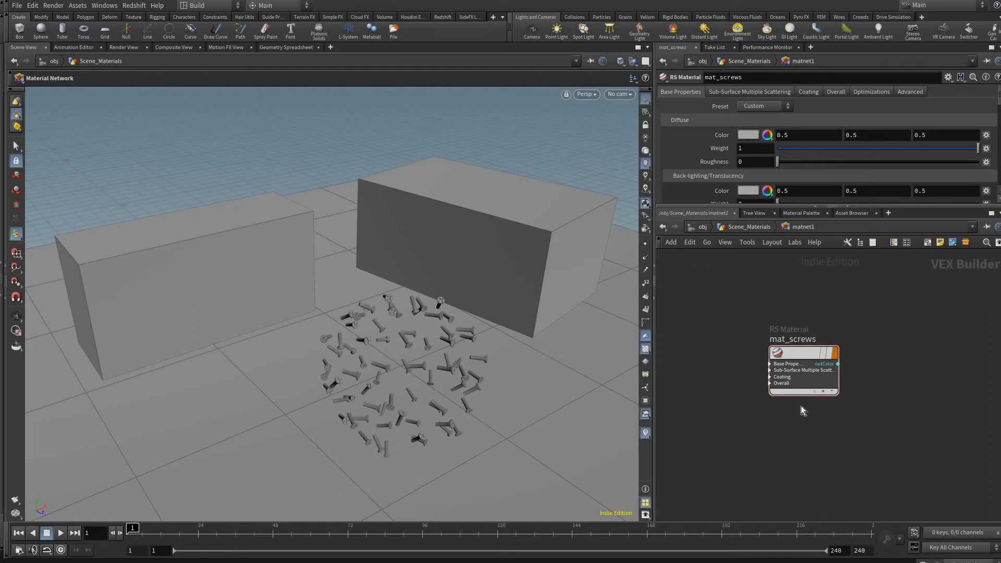
Check the quickmarked networks by jumping to quickmarks 2, 1 and 3 in turn
{"action": "key", "text": "2"}
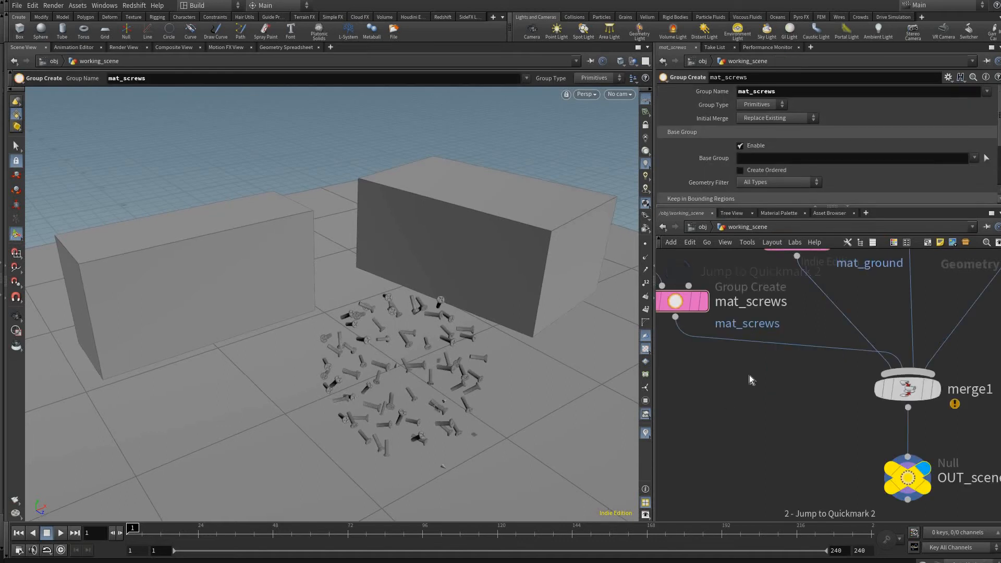
{"action": "key", "text": "1"}
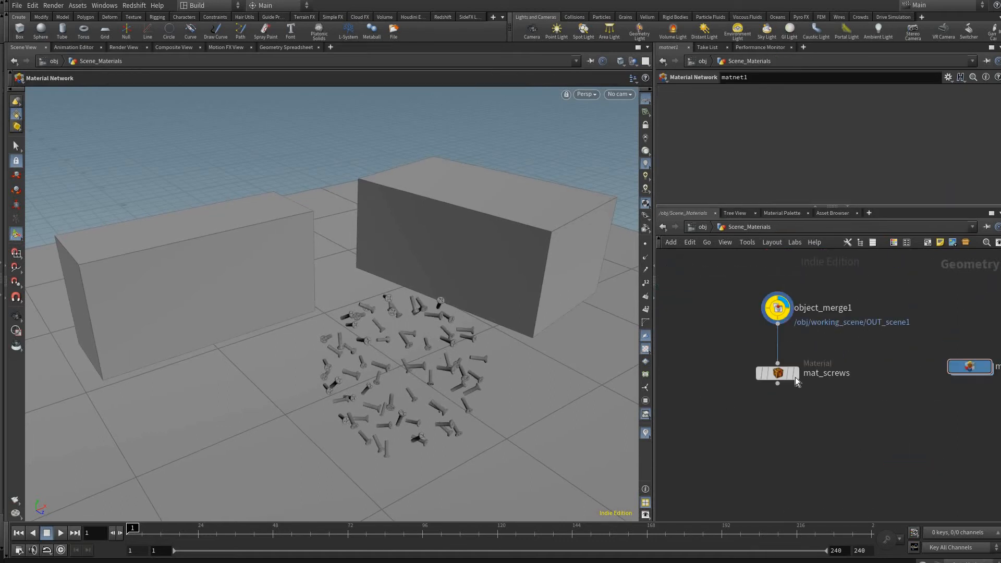
{"action": "key", "text": "3"}
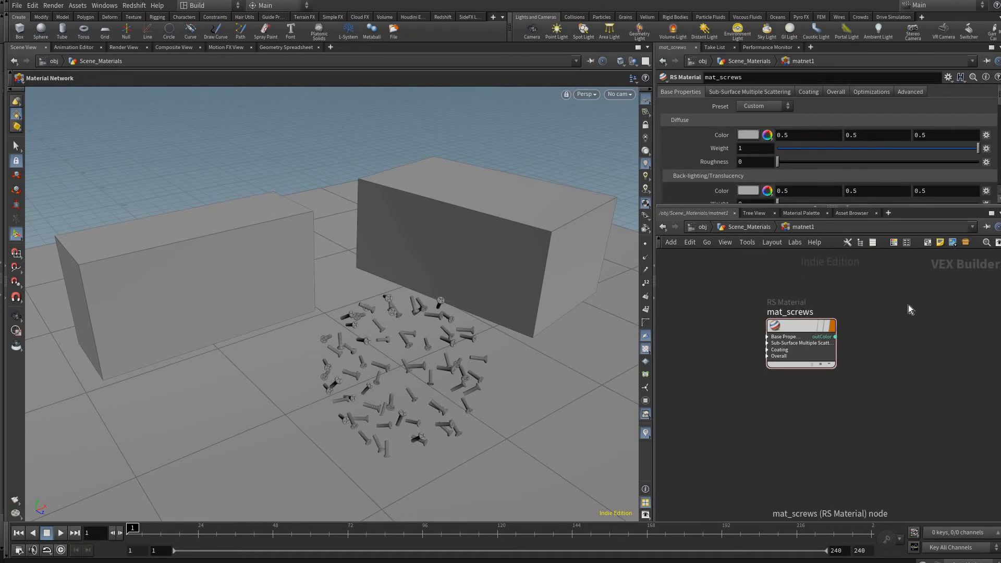
Duplicate the mat_screws RS Material three times below the original in matnet1
{"action": "scroll", "coordinate": [788, 380], "scroll_direction": "down", "scroll_amount": 2}
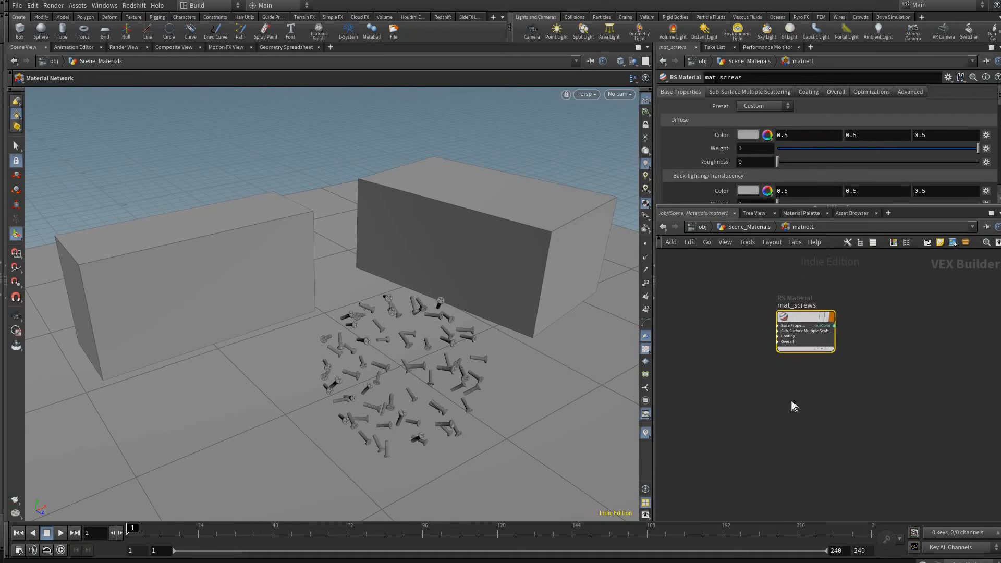
{"action": "left_click_drag", "start_coordinate": [788, 314], "coordinate": [792, 500], "text": "alt"}
{"action": "middle_click_drag", "start_coordinate": [823, 425], "coordinate": [822, 399]}
Rename the mat_screws1 material in matnet1 as mat_ground, matching the ground group in working_scene
{"action": "key", "text": "2"}
{"action": "scroll", "coordinate": [777, 389], "scroll_direction": "up", "scroll_amount": 3}
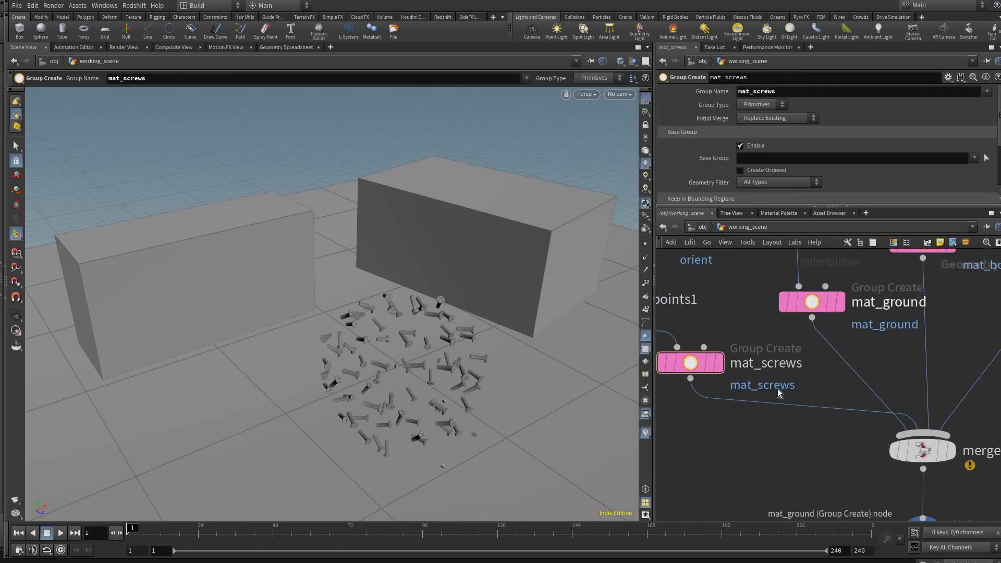
{"action": "key", "text": "2"}
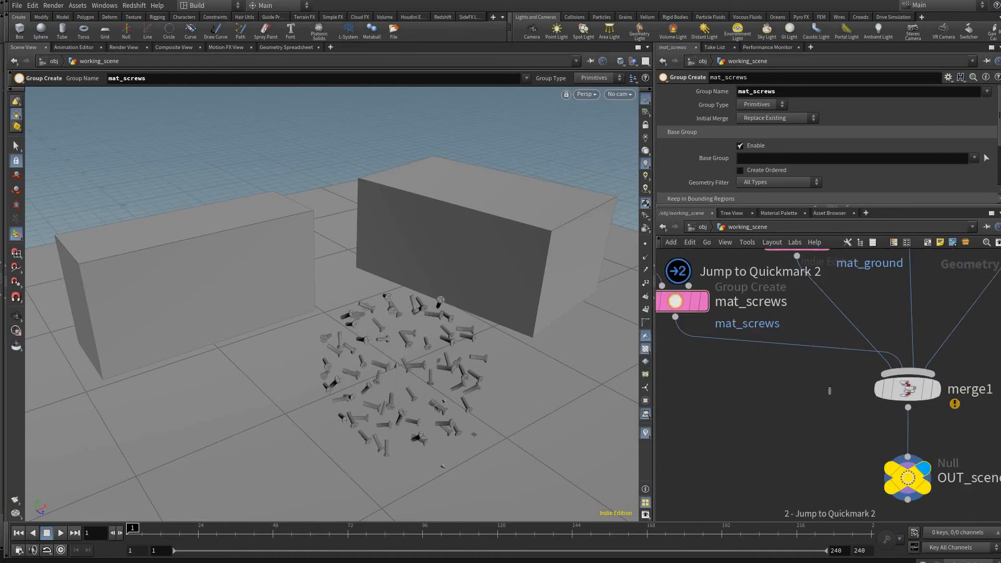
{"action": "key", "text": "3"}
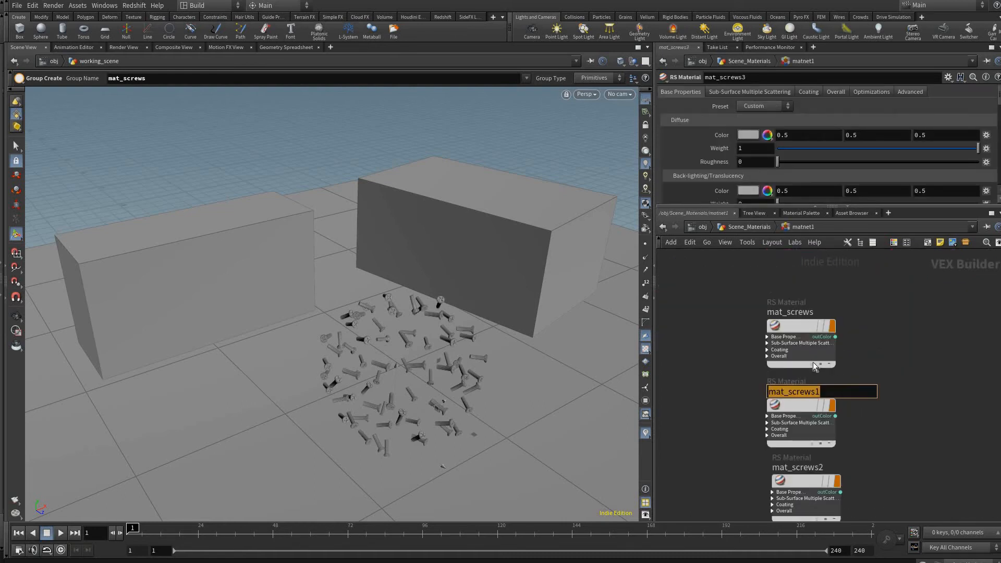
{"action": "key", "text": "1"}
Copy the mat_box1 group node's name from working_scene and rename the mat_screws2 material in matnet1 with it
{"action": "key", "text": "2"}
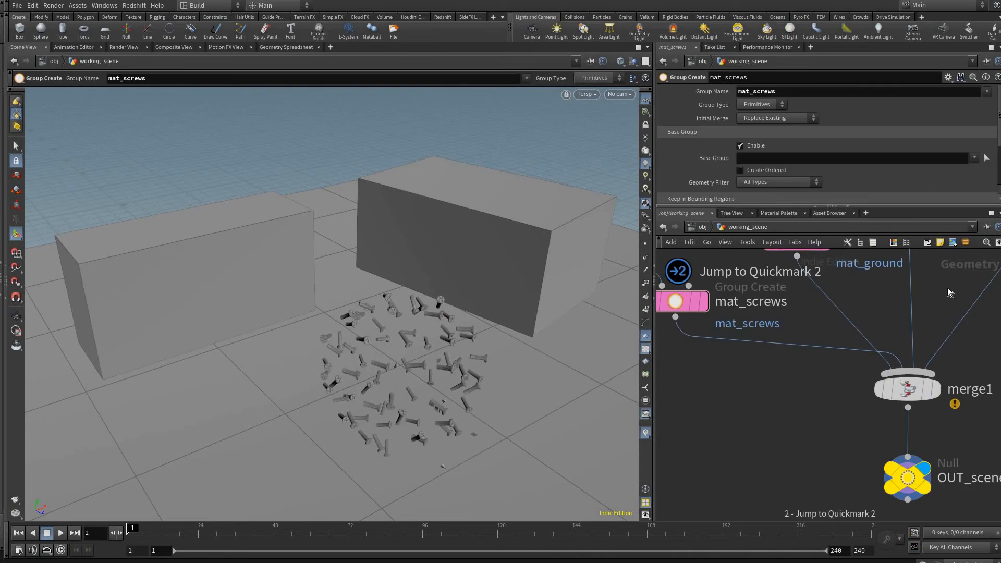
{"action": "scroll", "coordinate": [941, 307], "scroll_direction": "up", "scroll_amount": 3}
{"action": "double_click", "coordinate": [958, 290]}
{"action": "key", "text": "ctrl+c"}
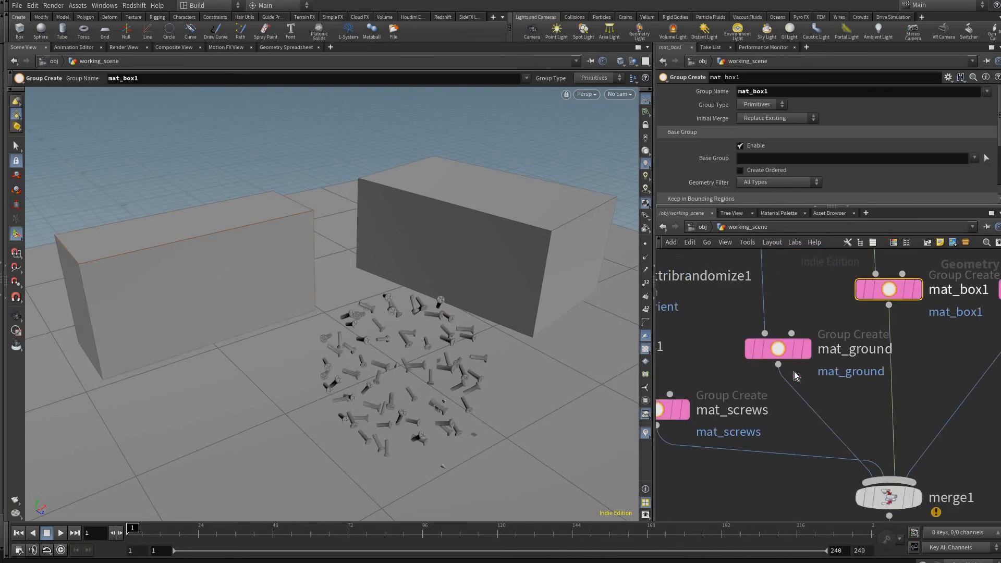
{"action": "key", "text": "Escape"}
{"action": "key", "text": "3"}
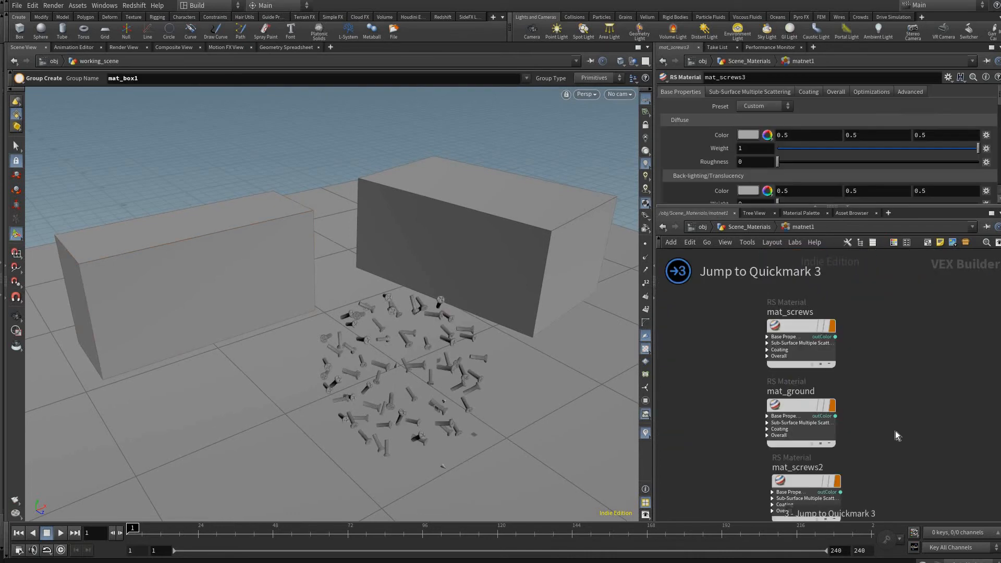
{"action": "key", "text": "ctrl+a"}
{"action": "key", "text": "ctrl+v"}
{"action": "key", "text": "Return"}
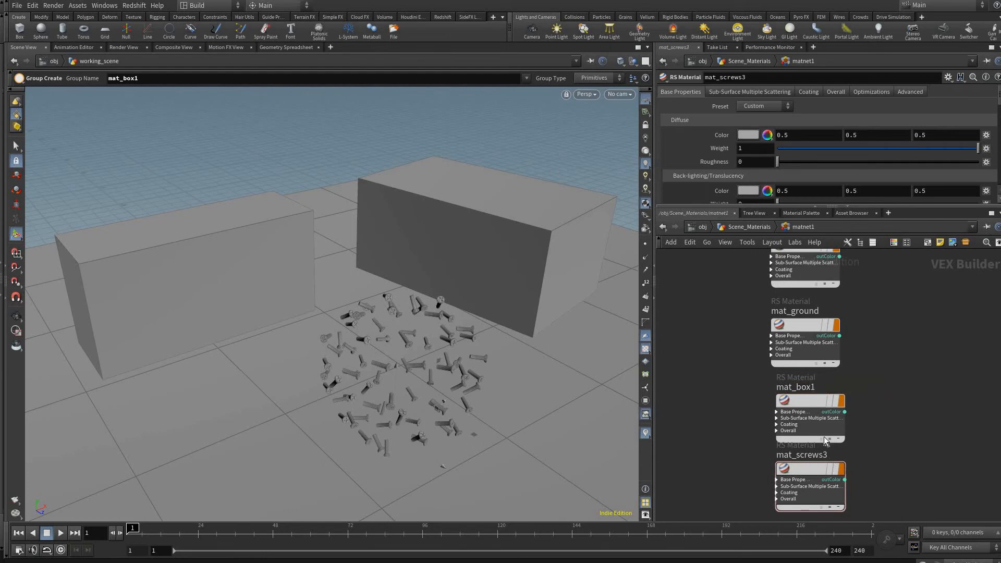
Rename the mat_screws3 material in matnet1 as mat_box2
{"action": "key", "text": "3"}
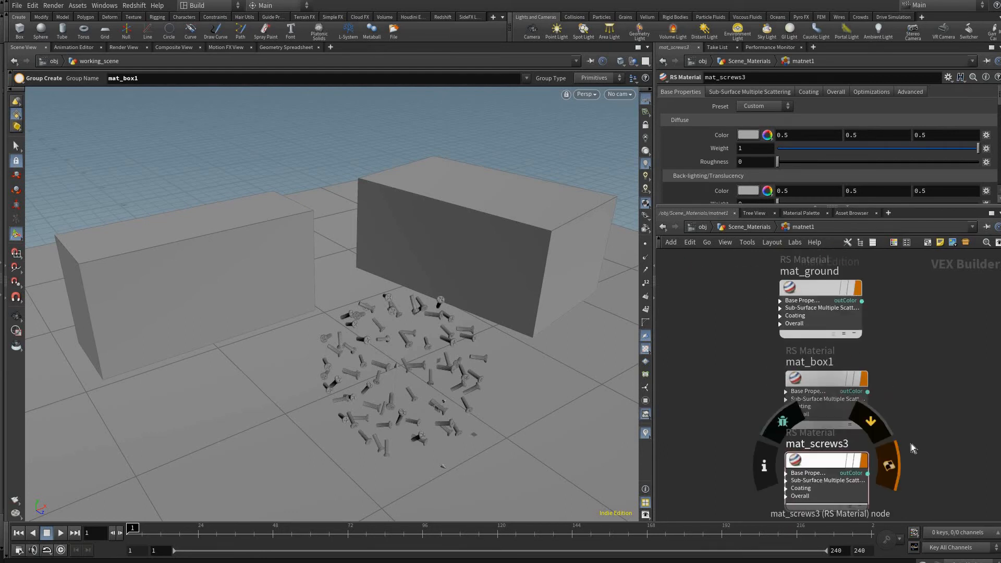
{"action": "double_click", "coordinate": [813, 444]}
{"action": "key", "text": "ctrl+v"}
{"action": "key", "text": "Return"}
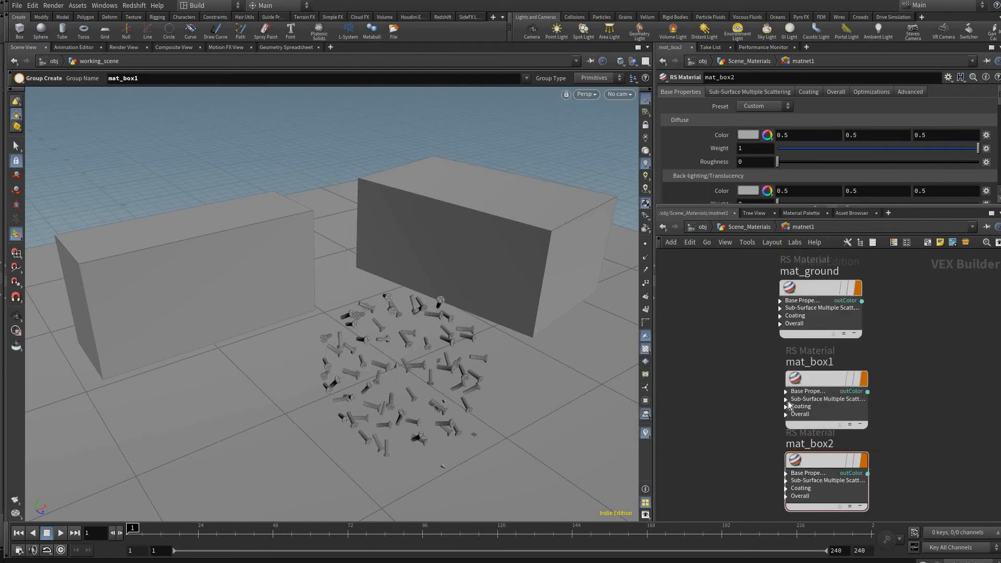
Frame the four RS Material nodes and arrange mat_box1 and mat_box2 in the column below mat_ground
{"action": "key", "text": "h"}
{"action": "left_click_drag", "start_coordinate": [780, 471], "coordinate": [780, 475]}
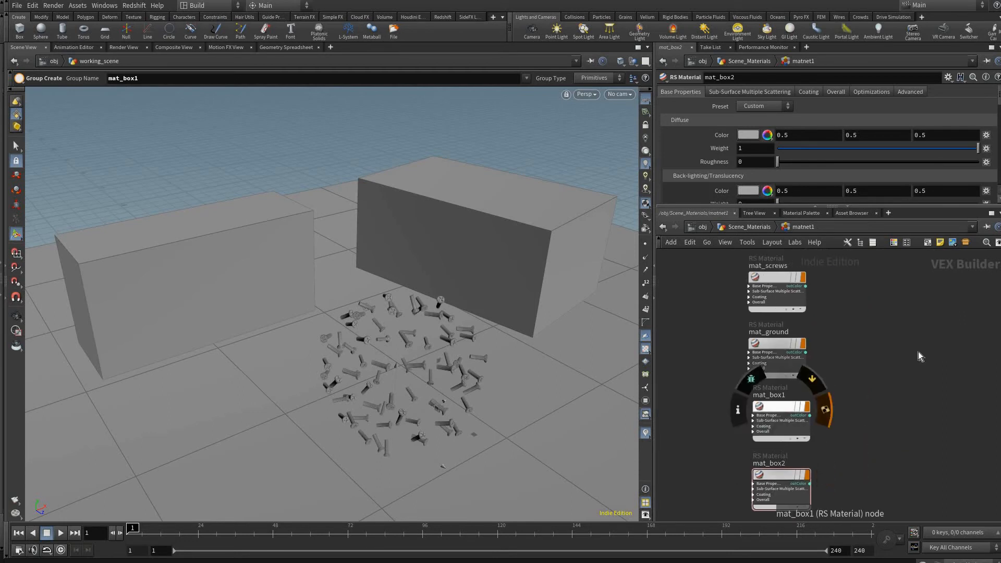
{"action": "left_click_drag", "start_coordinate": [780, 407], "coordinate": [775, 406]}
Colour the material nodes: grey for mat_screws, orange for mat_ground, and purple for mat_box1 and mat_box2
{"action": "key", "text": "c"}
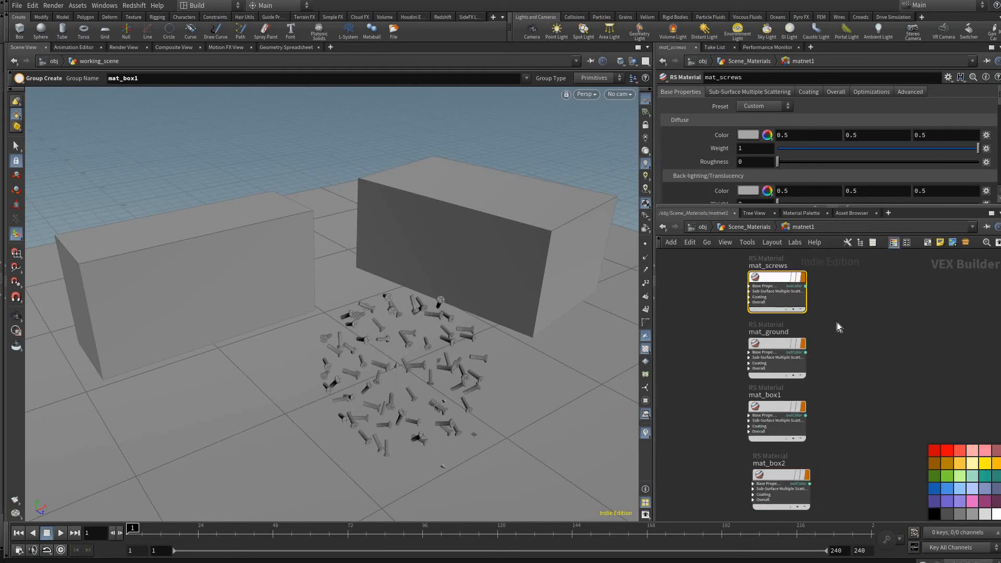
{"action": "left_click", "coordinate": [833, 429]}
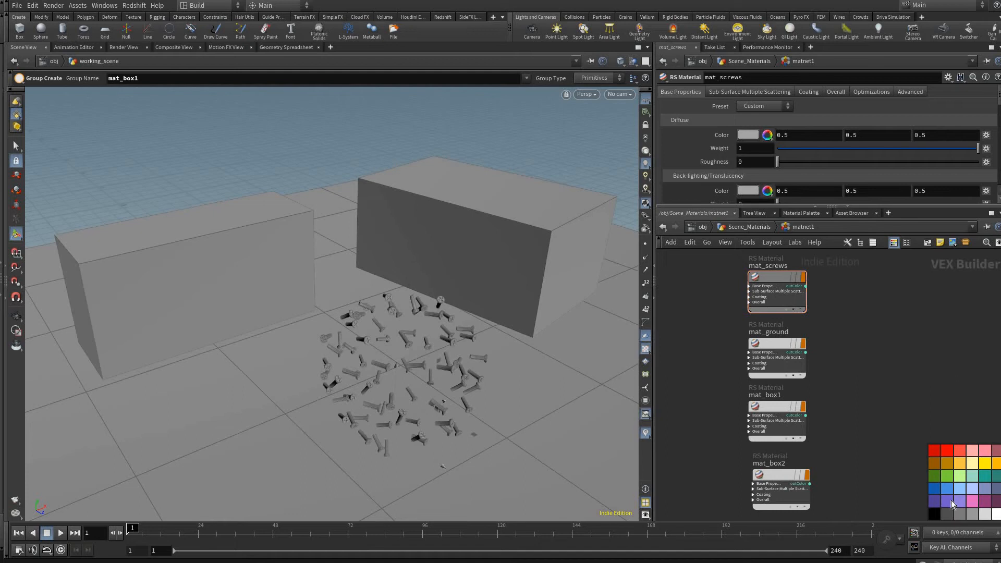
{"action": "left_click", "coordinate": [777, 346]}
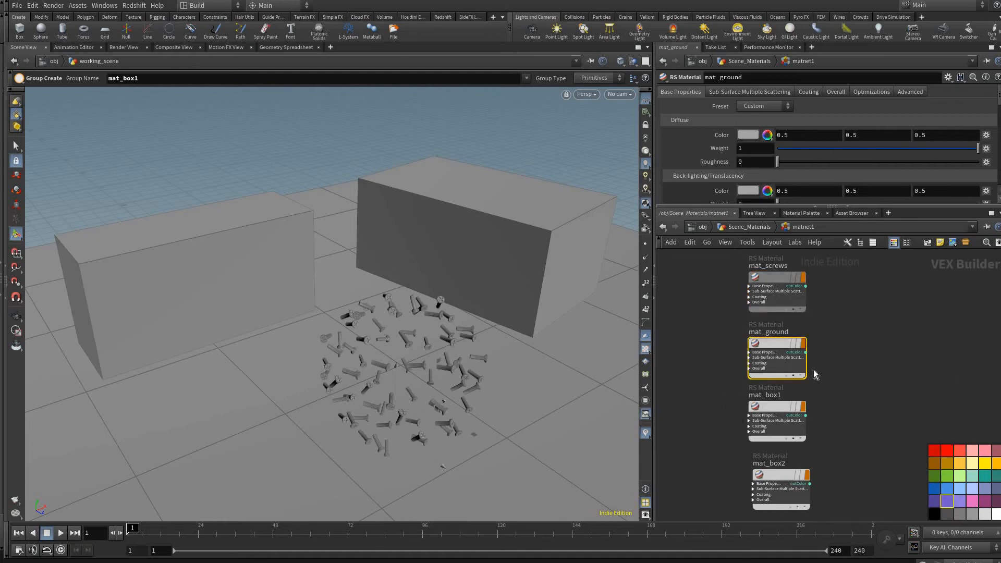
{"action": "left_click", "coordinate": [778, 408]}
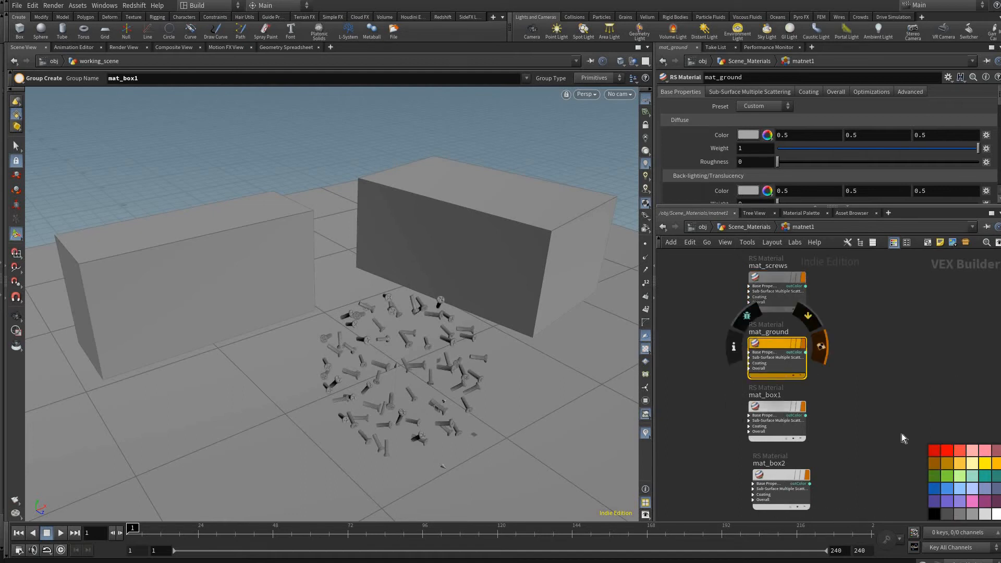
{"action": "left_click", "coordinate": [780, 488], "text": "shift"}
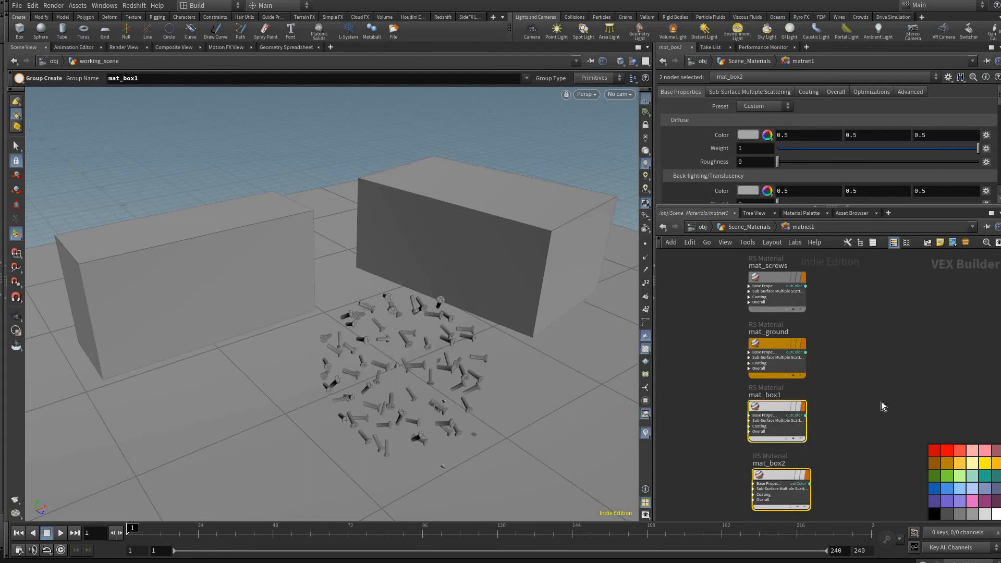
Set the mat_ground material's diffuse color to orange (0.5, 0.25, 0)
{"action": "left_click", "coordinate": [790, 282]}
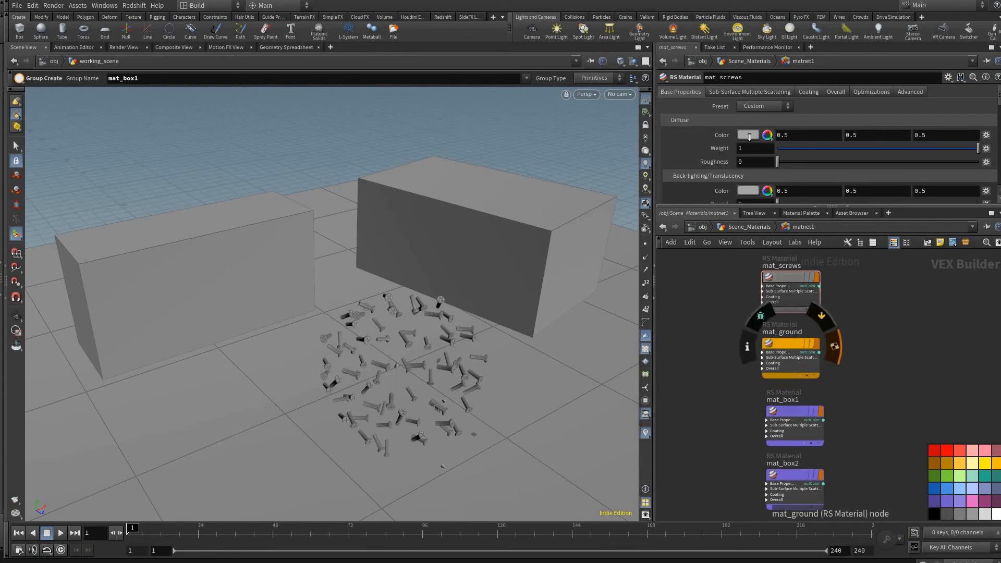
{"action": "left_click", "coordinate": [787, 342]}
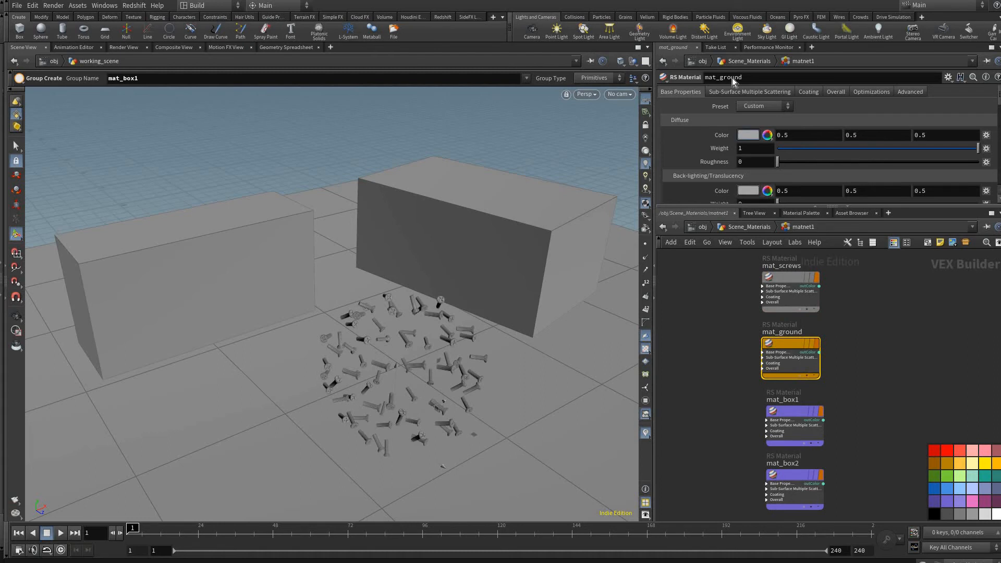
{"action": "left_click", "coordinate": [767, 135]}
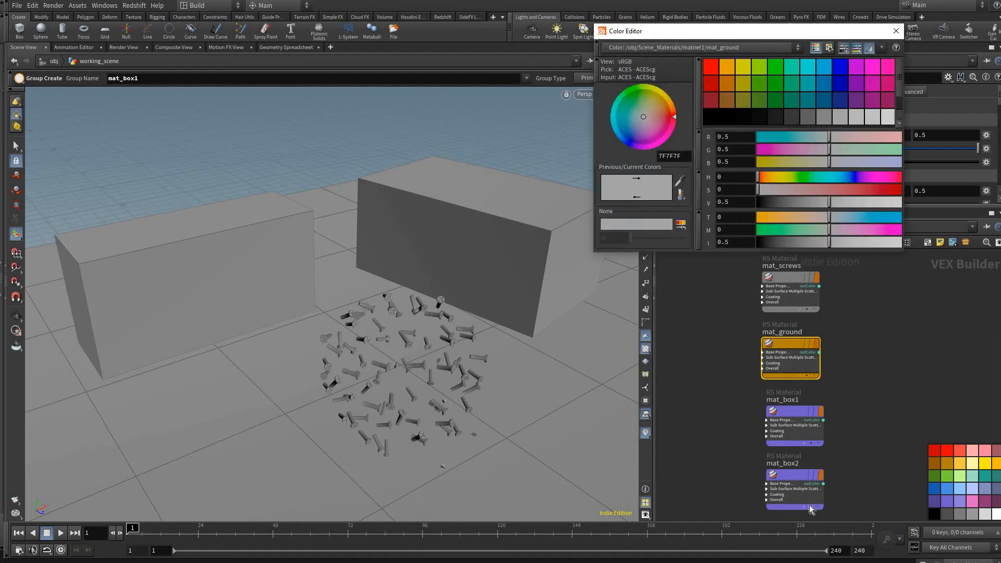
{"action": "left_click", "coordinate": [727, 83]}
{"action": "left_click", "coordinate": [896, 32]}
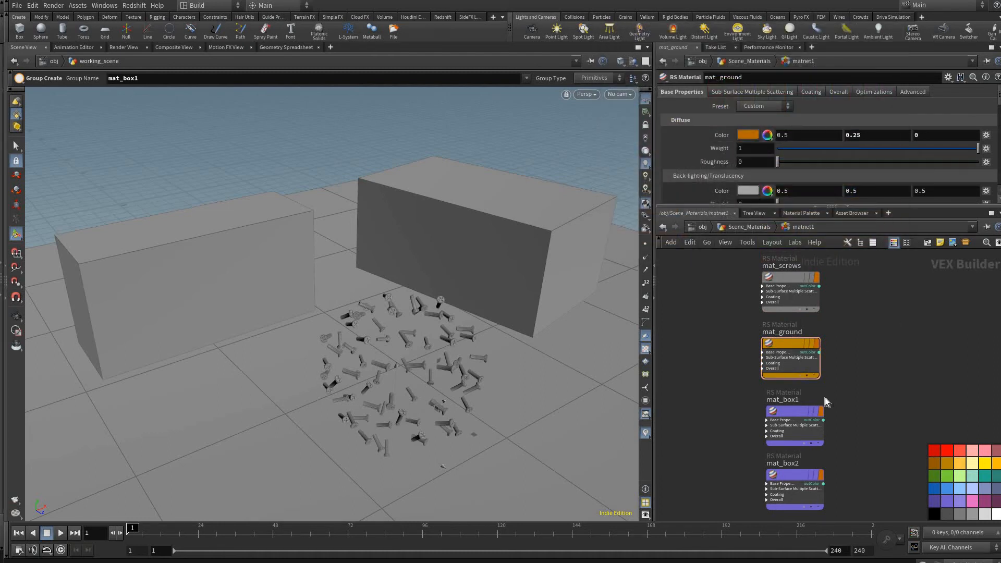
Assign the mat_screws material from matnet1 to the mat_screws Material node in Scene_Materials
{"action": "key", "text": "u"}
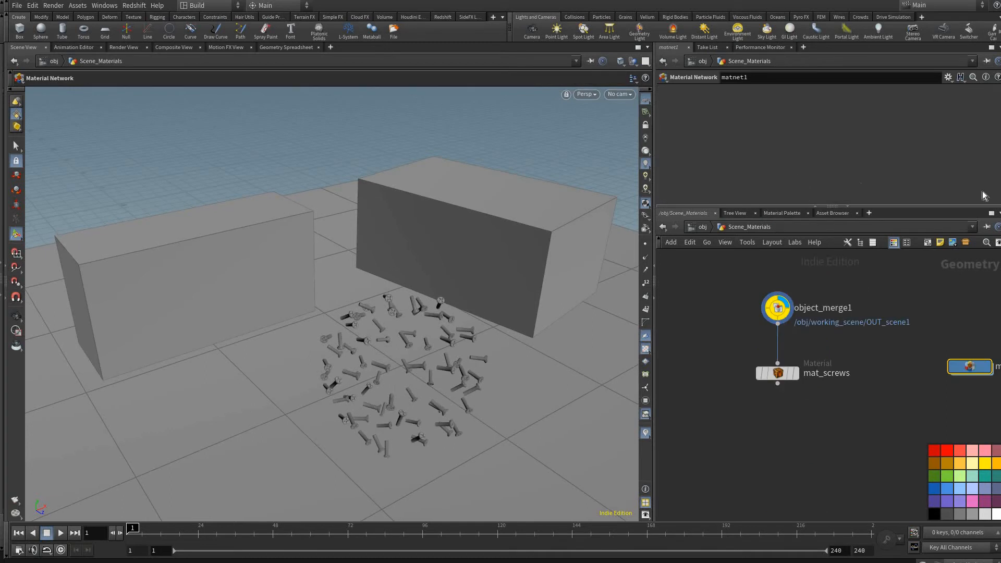
{"action": "left_click", "coordinate": [750, 353]}
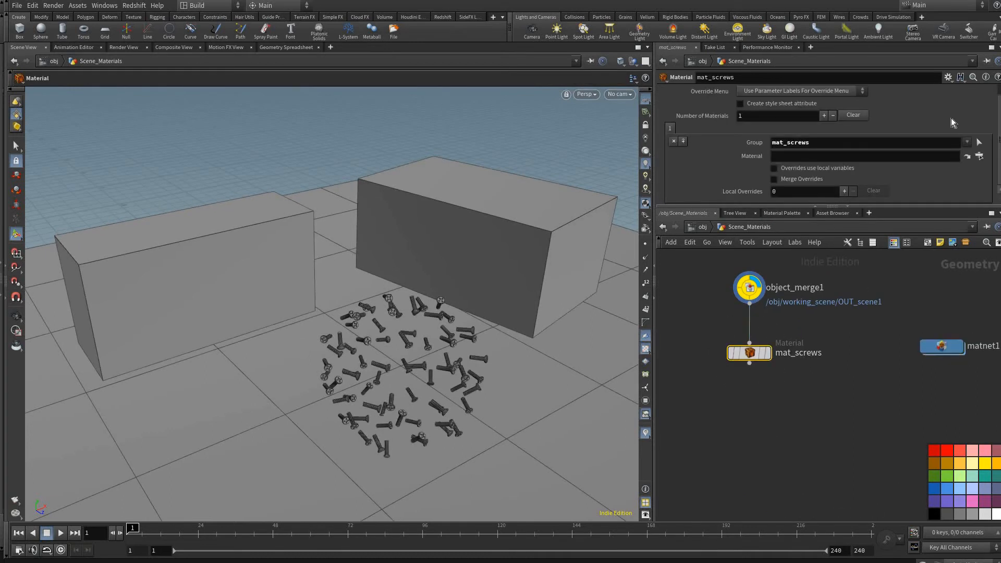
{"action": "left_click", "coordinate": [979, 156]}
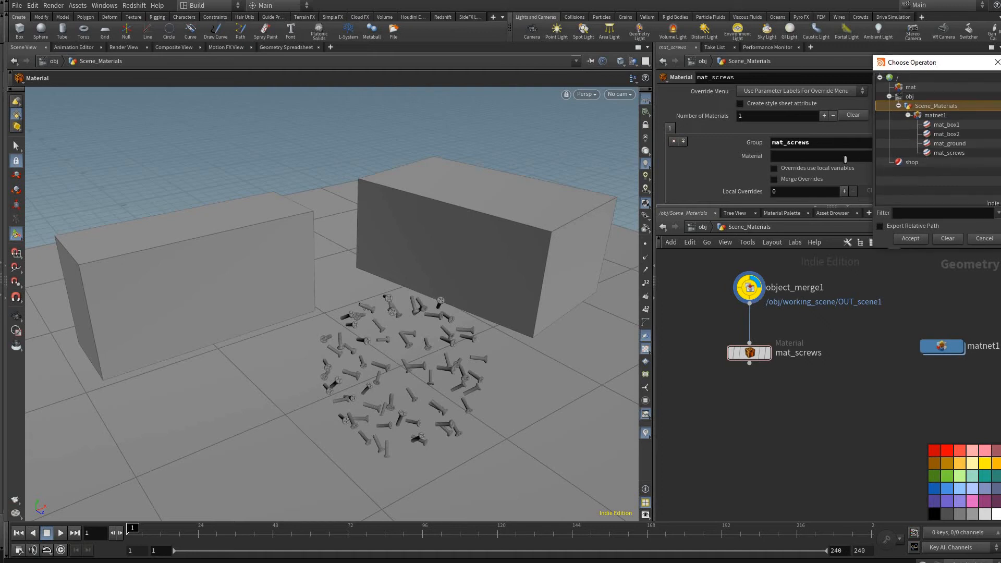
{"action": "double_click", "coordinate": [949, 152]}
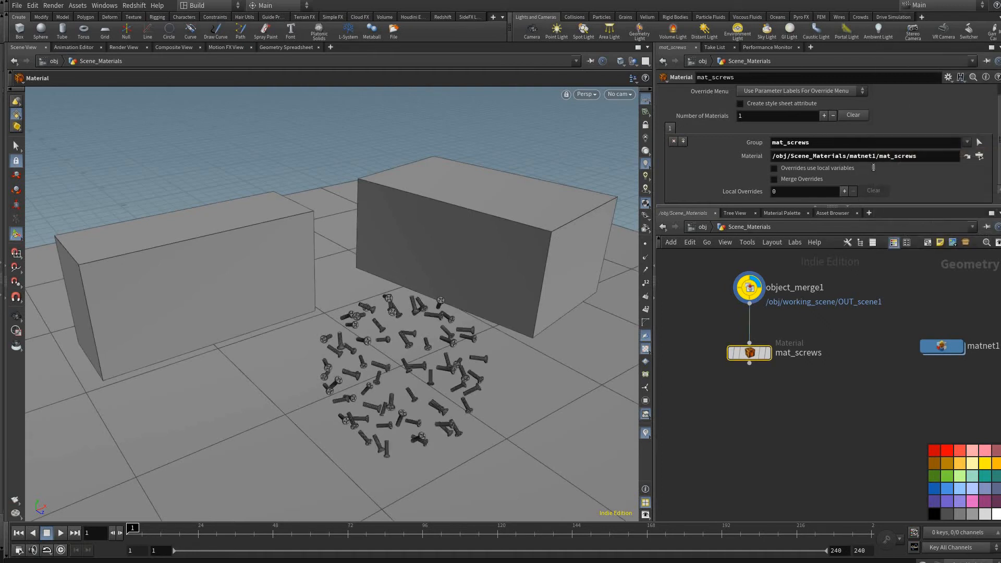
Replace the absolute part of the mat_screws node's material path so it reads ../matnet1/mat_screws
{"action": "left_click_drag", "start_coordinate": [776, 156], "coordinate": [856, 156]}
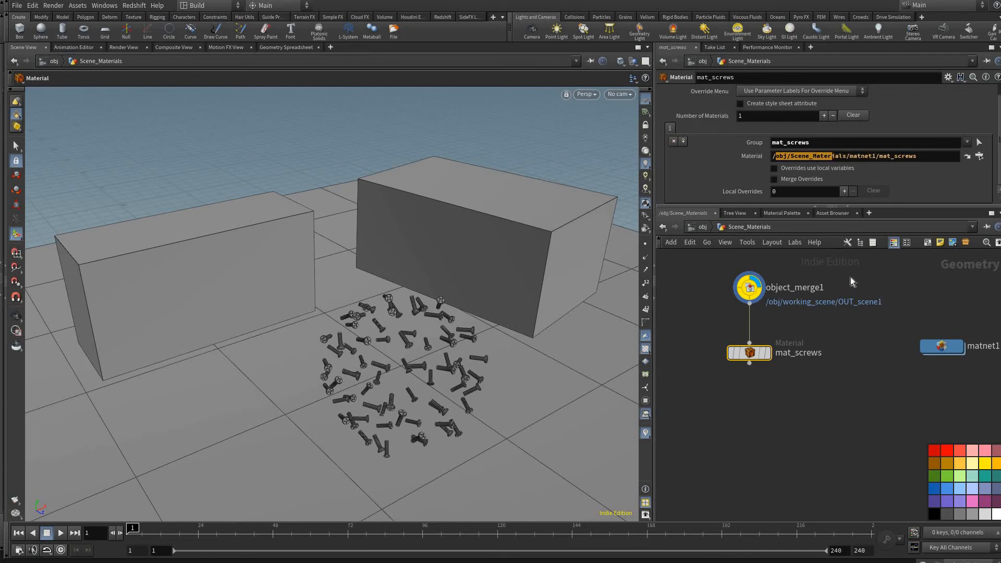
{"action": "mouse_move", "coordinate": [833, 156]}
{"action": "left_mouse_down"}
{"action": "mouse_move", "coordinate": [778, 157]}
{"action": "mouse_move", "coordinate": [843, 155]}
{"action": "left_mouse_up"}
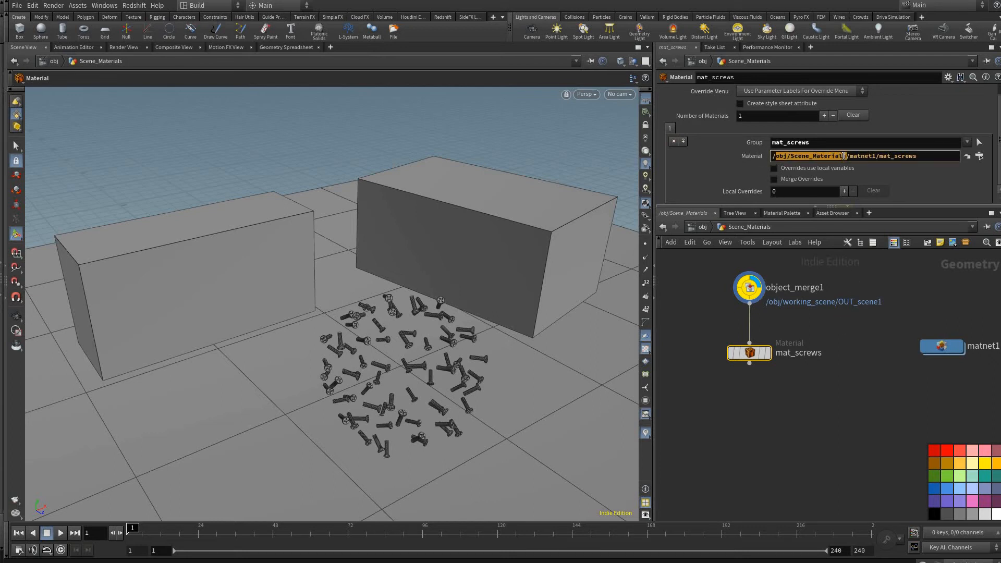
{"action": "left_click", "coordinate": [777, 156]}
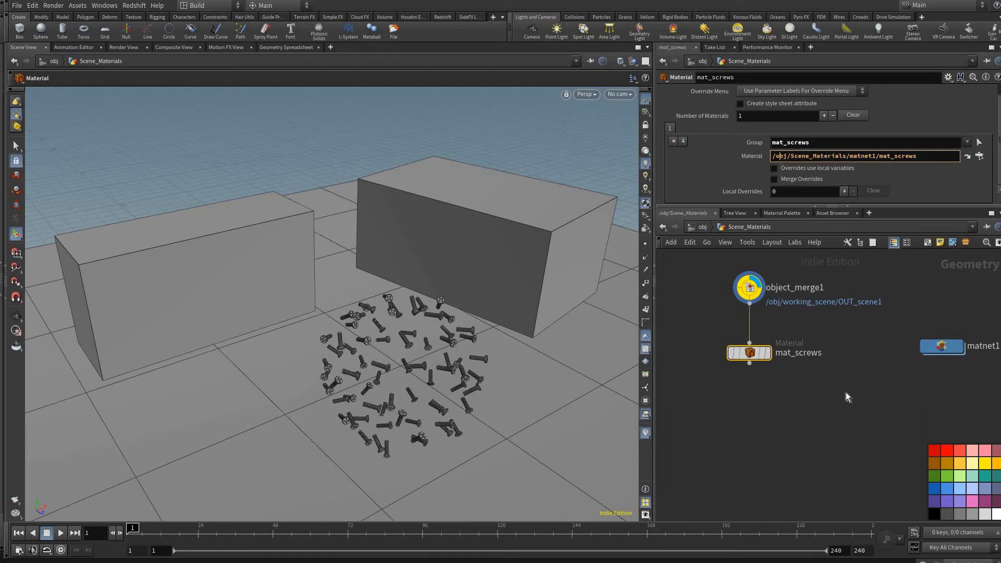
{"action": "left_click_drag", "start_coordinate": [846, 156], "coordinate": [763, 147]}
{"action": "type", "text": ".."}
{"action": "left_click", "coordinate": [806, 325]}
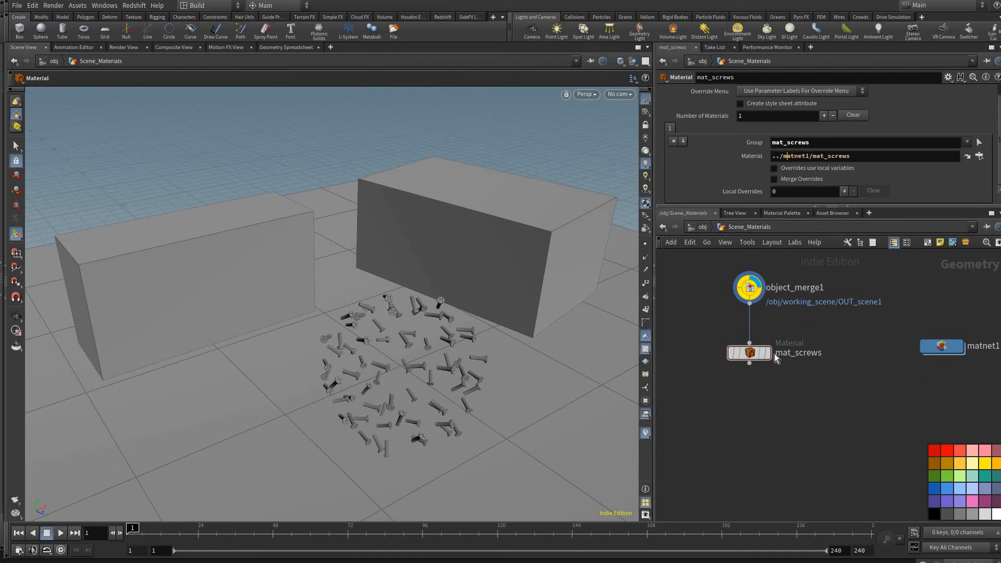
Commit the relative material path and set the display flag on the mat_screws Material node
{"action": "left_click_drag", "start_coordinate": [788, 155], "coordinate": [851, 156]}
{"action": "left_click", "coordinate": [753, 356]}
{"action": "mouse_move", "coordinate": [756, 359]}
{"action": "left_click", "coordinate": [772, 327]}
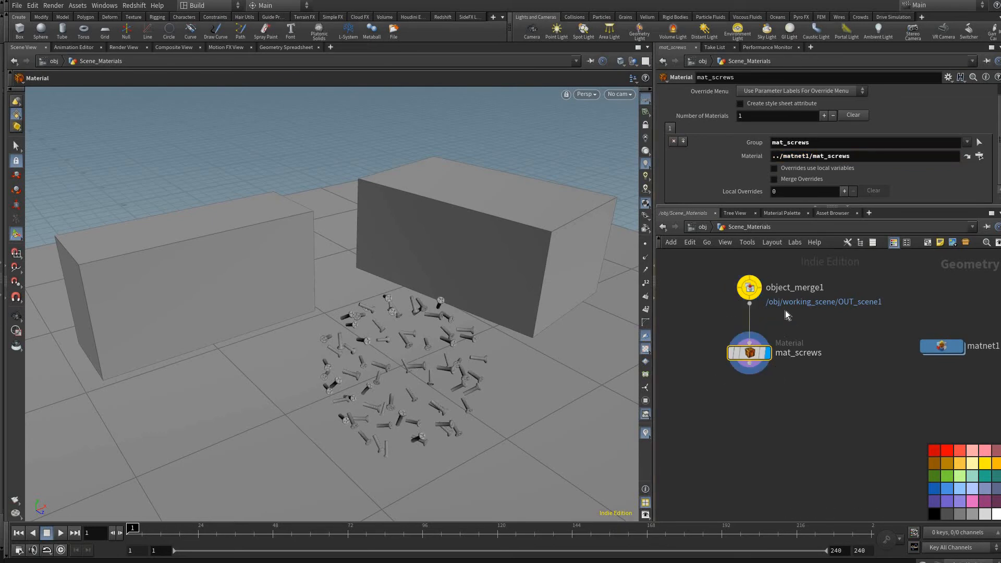
Make four duplicates of the mat_screws Material node and wire them in series beneath it
{"action": "middle_click_drag", "start_coordinate": [784, 464], "coordinate": [819, 418]}
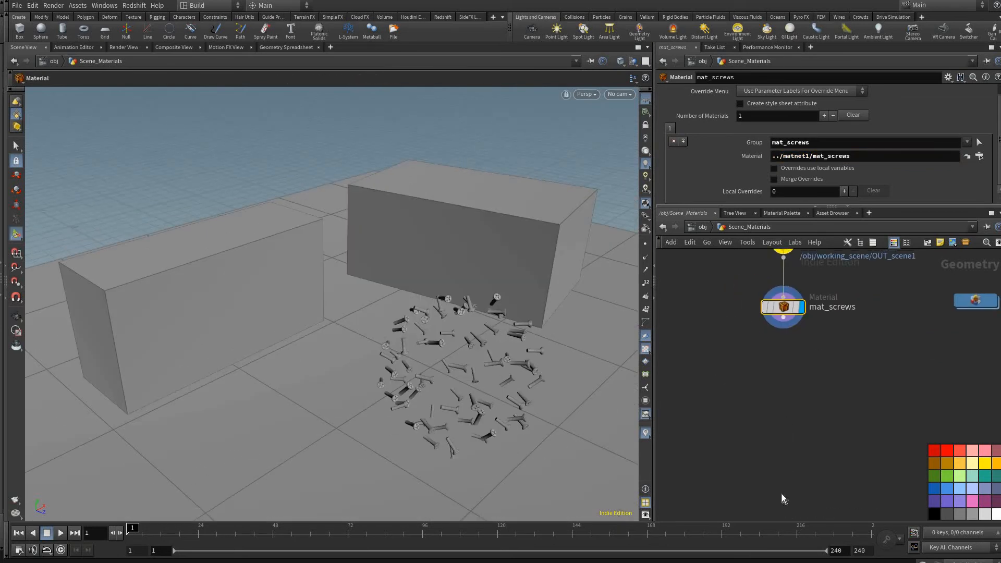
{"action": "left_click_drag", "start_coordinate": [783, 308], "coordinate": [783, 494], "text": "alt"}
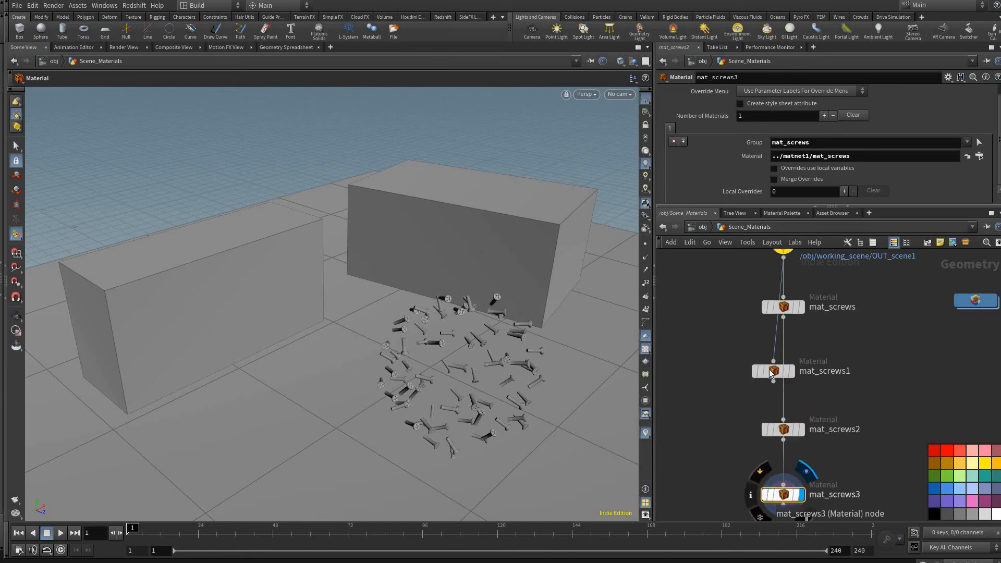
{"action": "middle_click_drag", "start_coordinate": [776, 477], "coordinate": [774, 475]}
{"action": "left_click_drag", "start_coordinate": [780, 316], "coordinate": [771, 358]}
{"action": "left_click_drag", "start_coordinate": [776, 478], "coordinate": [779, 503]}
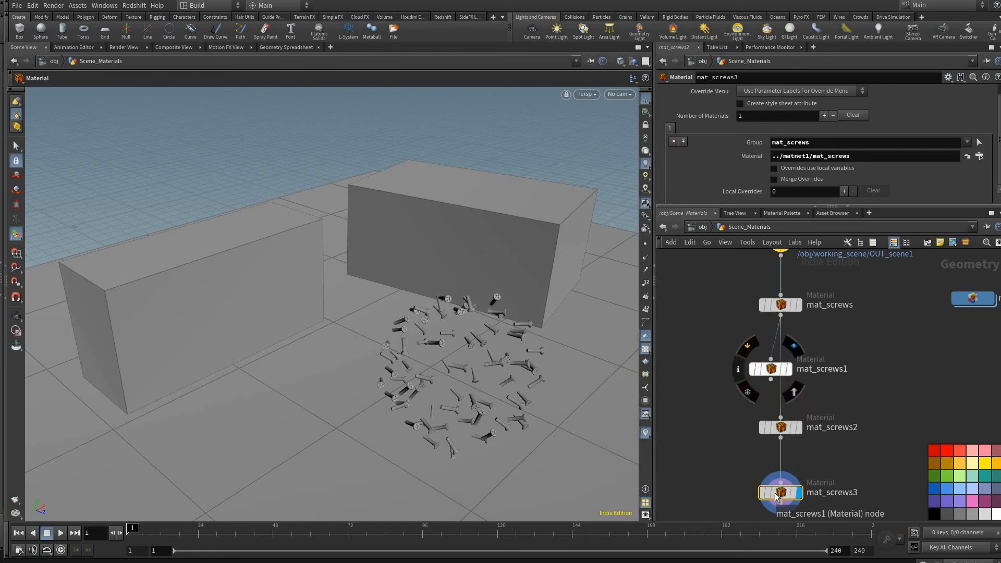
{"action": "left_click_drag", "start_coordinate": [772, 371], "coordinate": [760, 363]}
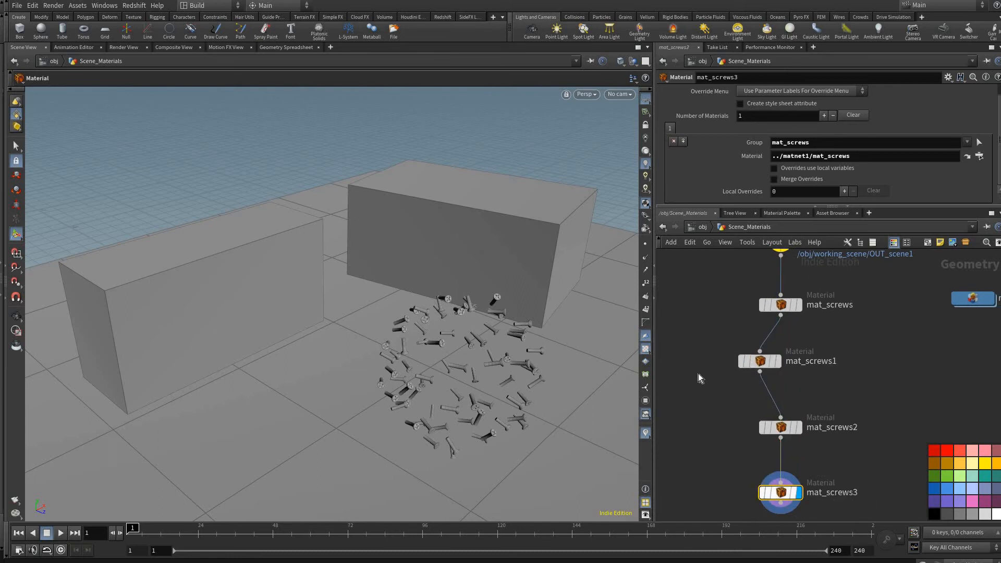
{"action": "mouse_move", "coordinate": [781, 492]}
{"action": "left_mouse_down"}
{"action": "mouse_move", "coordinate": [795, 485]}
{"action": "mouse_move", "coordinate": [850, 291]}
{"action": "mouse_move", "coordinate": [746, 367]}
{"action": "mouse_move", "coordinate": [693, 379]}
{"action": "left_mouse_up"}
{"action": "middle_click_drag", "start_coordinate": [750, 432], "coordinate": [746, 396]}
{"action": "left_click_drag", "start_coordinate": [786, 448], "coordinate": [777, 495], "text": "alt"}
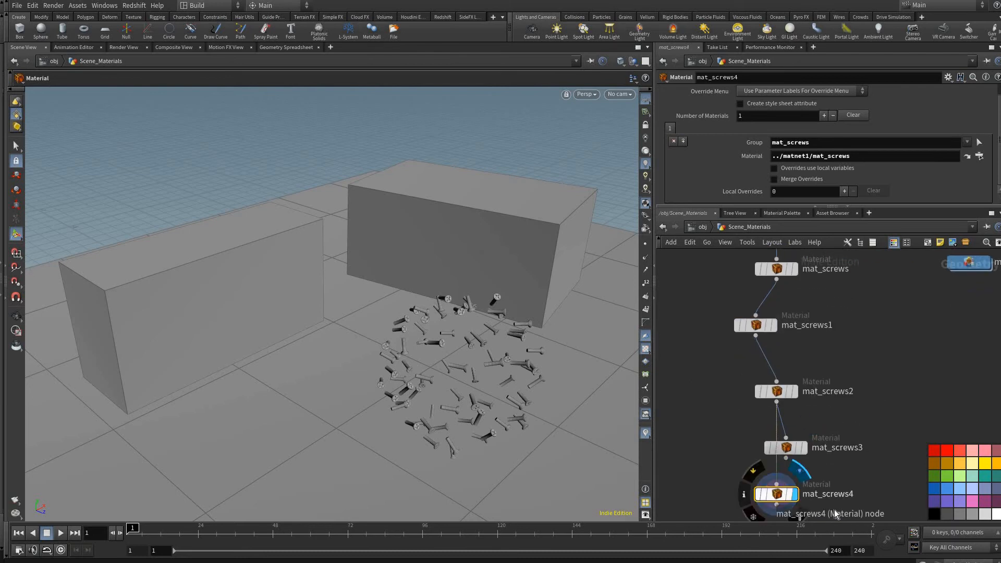
Lay out the five chained Material nodes in a straight, evenly spaced column below object_merge1
{"action": "scroll", "coordinate": [738, 418], "scroll_direction": "down", "scroll_amount": 1}
{"action": "left_click_drag", "start_coordinate": [839, 519], "coordinate": [732, 272]}
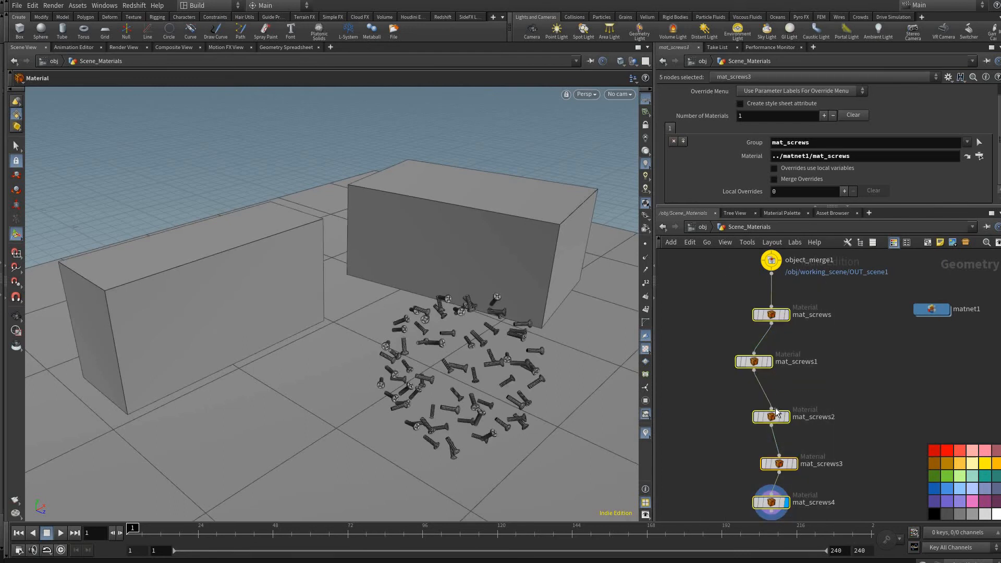
{"action": "key", "text": "l"}
{"action": "left_click_drag", "start_coordinate": [850, 369], "coordinate": [885, 412]}
{"action": "left_click_drag", "start_coordinate": [880, 335], "coordinate": [897, 422]}
{"action": "middle_click_drag", "start_coordinate": [806, 355], "coordinate": [823, 369]}
{"action": "scroll", "coordinate": [887, 355], "scroll_direction": "up", "scroll_amount": 2}
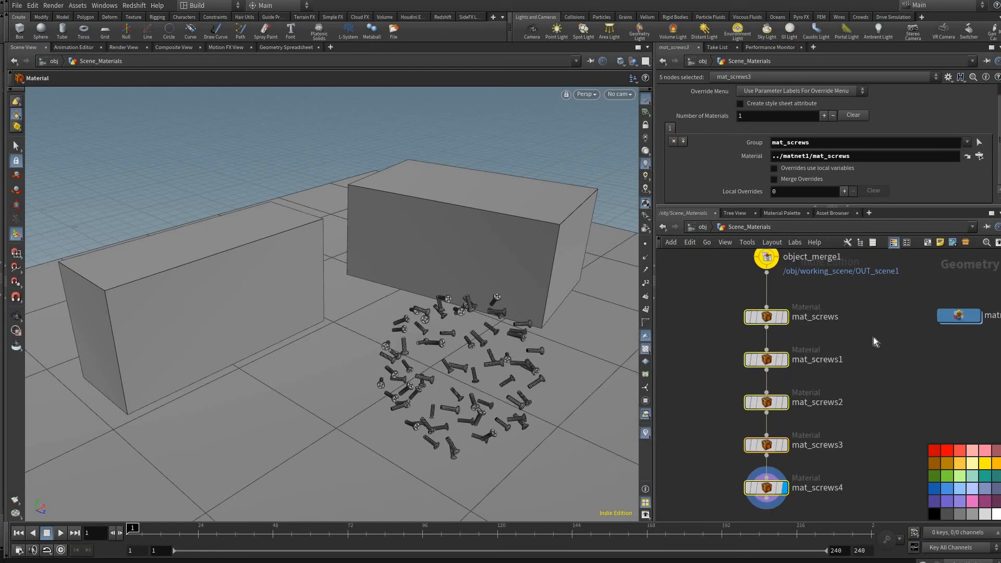
{"action": "left_click", "coordinate": [942, 334]}
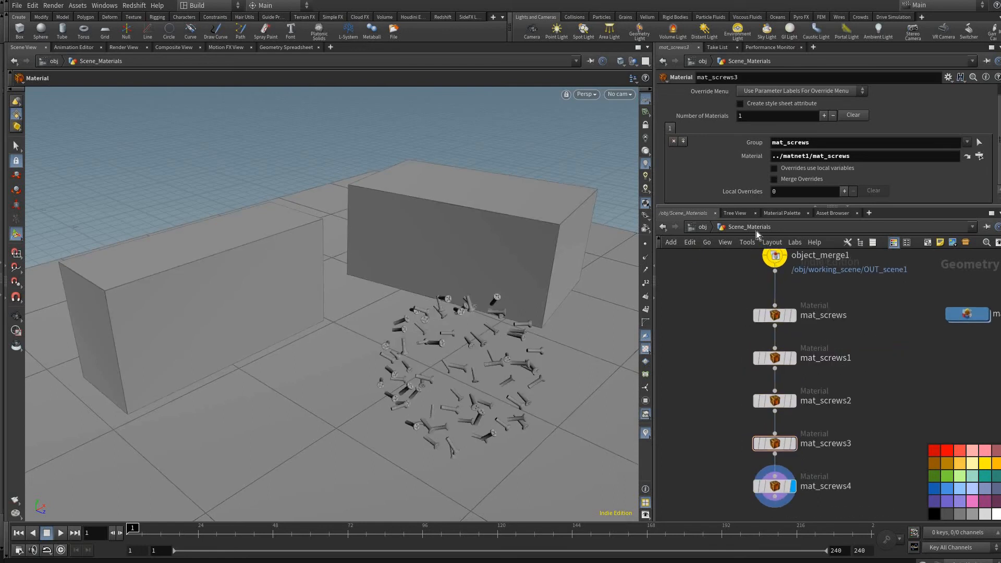
{"action": "double_click", "coordinate": [946, 318]}
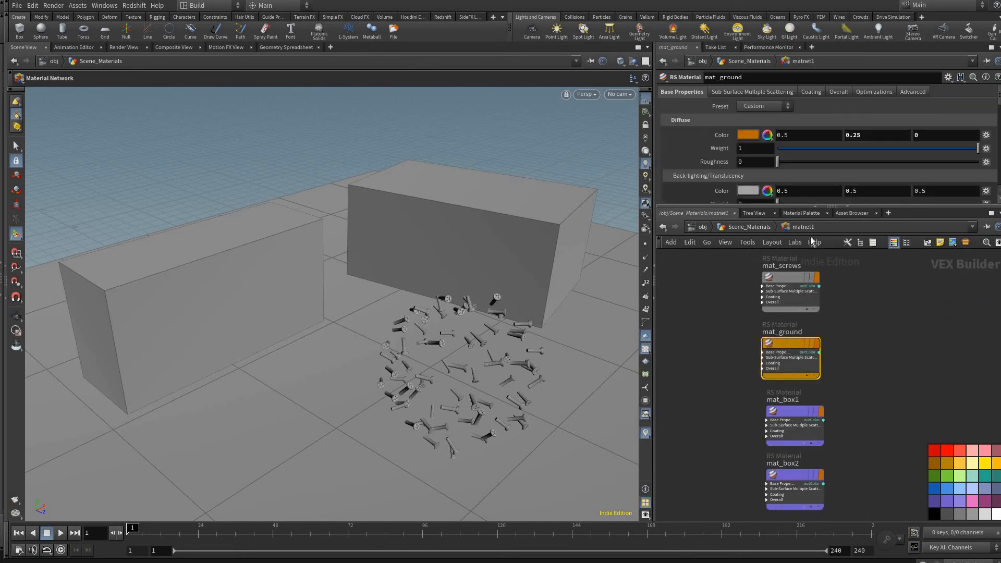
{"action": "key", "text": "u"}
{"action": "left_click", "coordinate": [775, 322]}
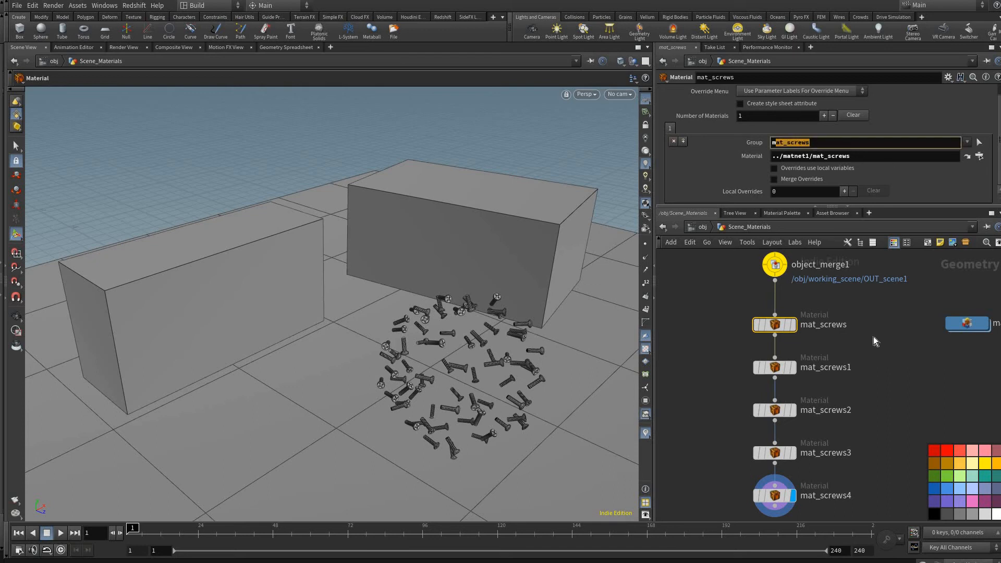
{"action": "key", "text": "Tab"}
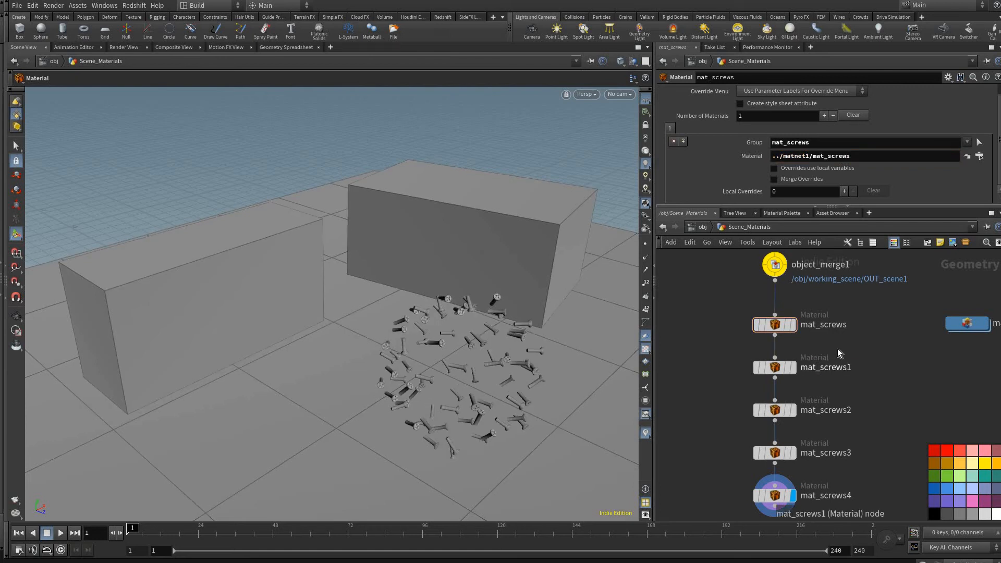
{"action": "double_click", "coordinate": [820, 367]}
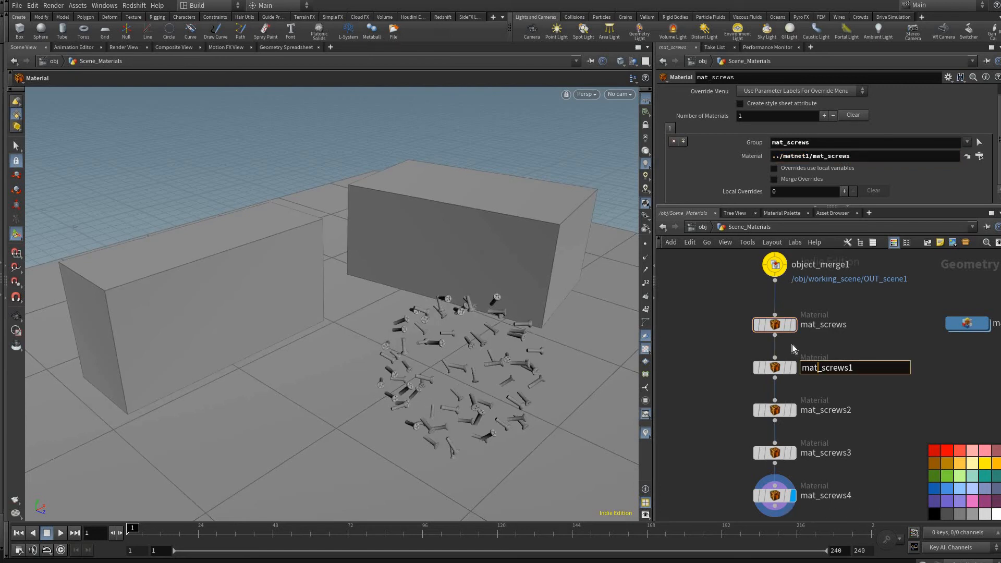
{"action": "left_click", "coordinate": [824, 353]}
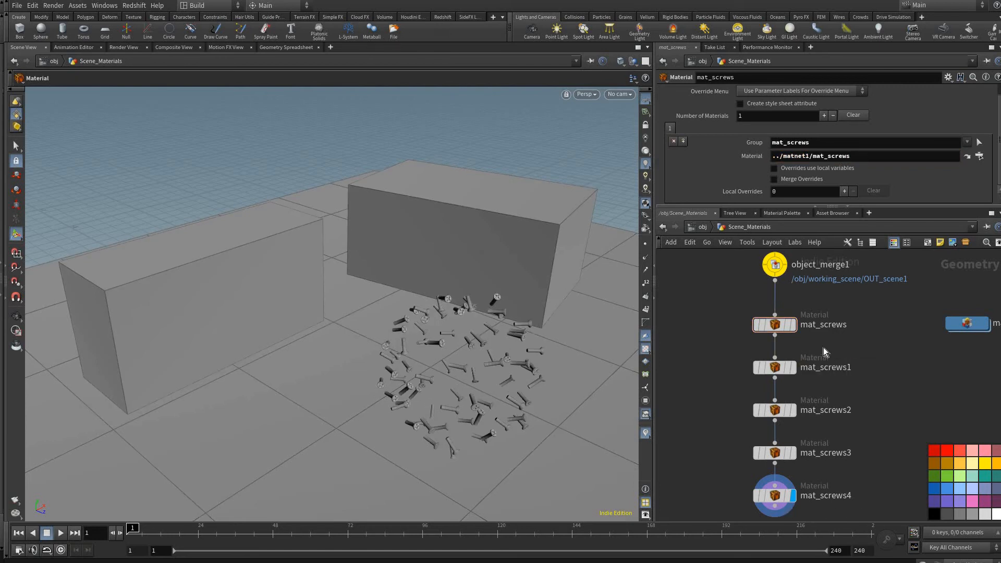
Copy the mat_ground material's name from matnet1 and rename the mat_screws1 node to mat_ground
{"action": "double_click", "coordinate": [967, 323]}
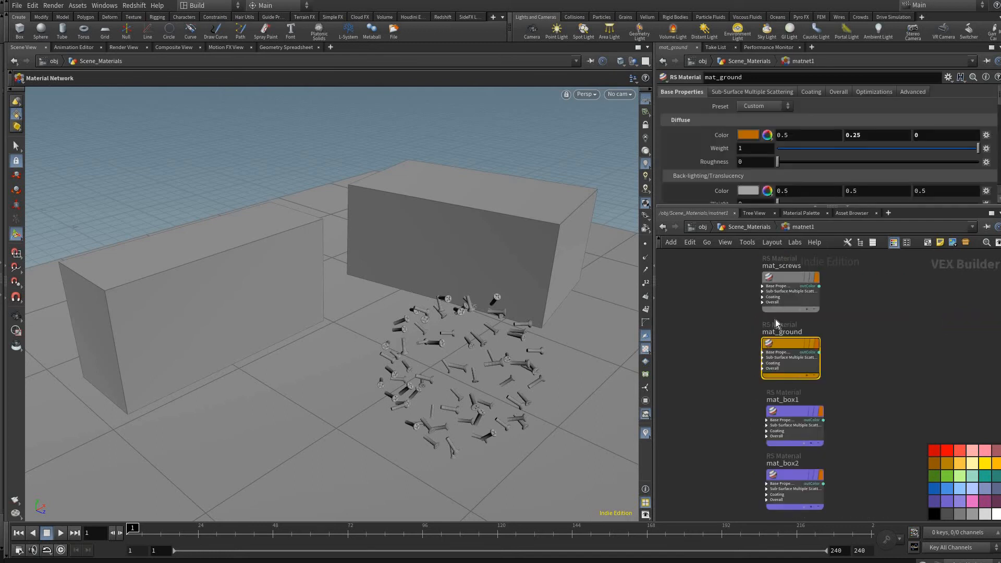
{"action": "double_click", "coordinate": [779, 330]}
{"action": "key", "text": "ctrl+c"}
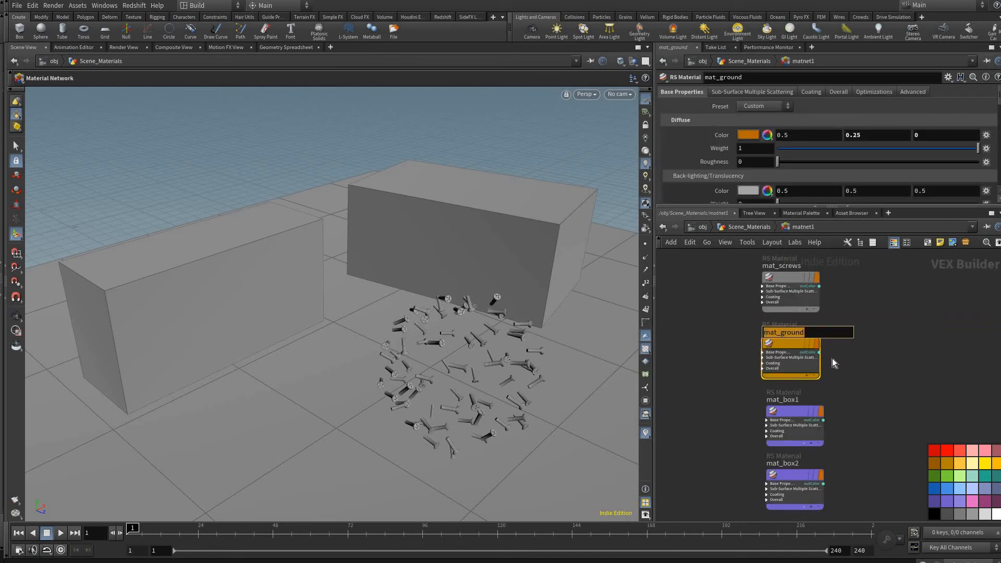
{"action": "key", "text": "Escape"}
{"action": "key", "text": "u"}
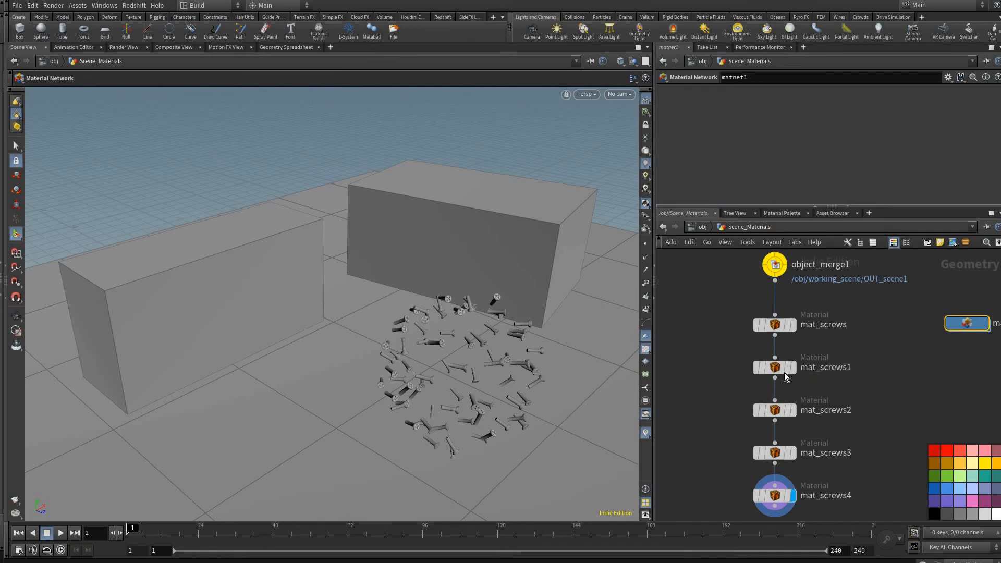
{"action": "left_click", "coordinate": [831, 368]}
{"action": "key", "text": "ctrl+a"}
{"action": "key", "text": "ctrl+v"}
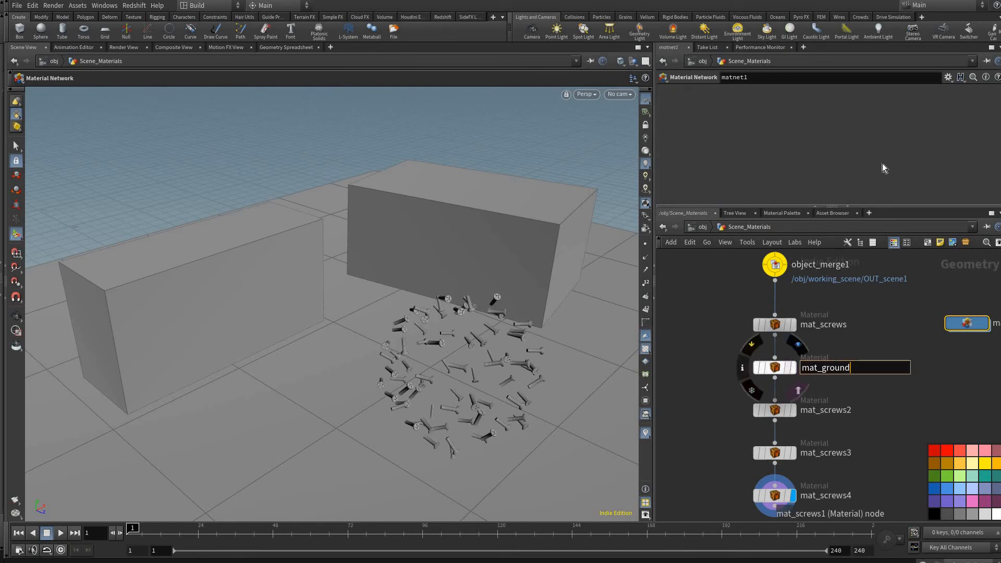
{"action": "key", "text": "Return"}
Set the mat_ground node's group to mat_ground and its material path to ../matnet1/mat_ground
{"action": "left_click_drag", "start_coordinate": [811, 171], "coordinate": [745, 143]}
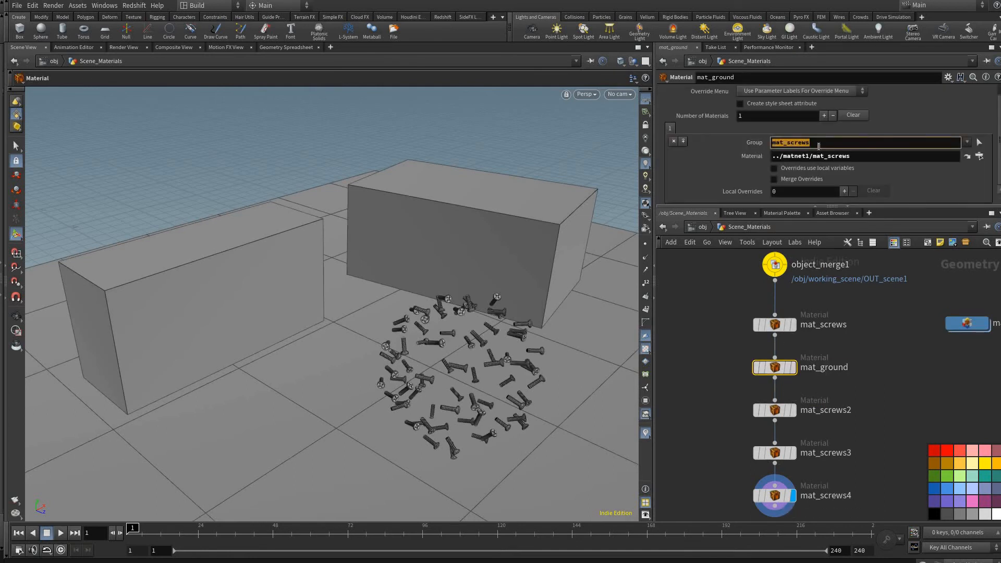
{"action": "left_click_drag", "start_coordinate": [854, 156], "coordinate": [743, 149]}
{"action": "key", "text": "ctrl+v"}
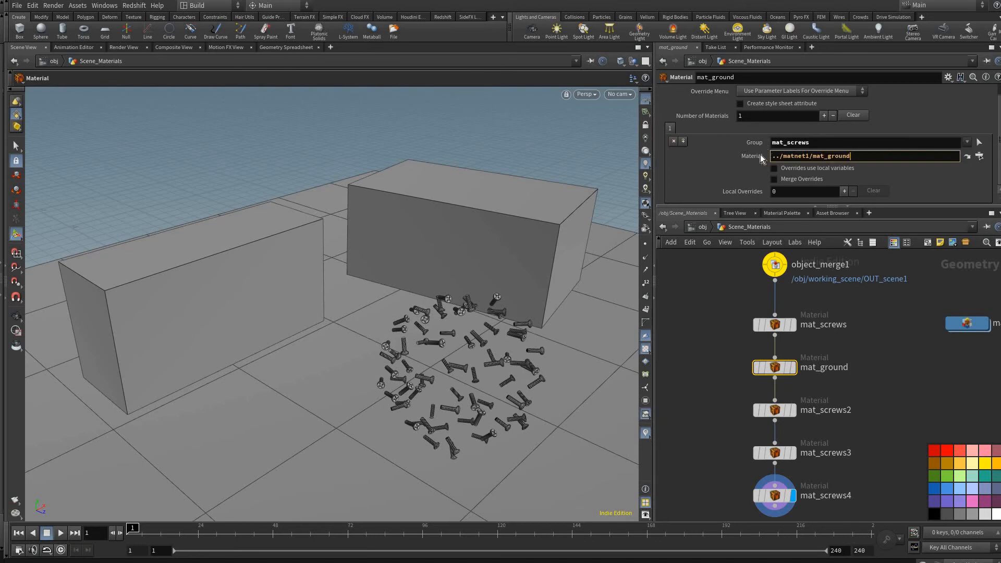
{"action": "key", "text": "shift+Tab"}
{"action": "key", "text": "ctrl+v"}
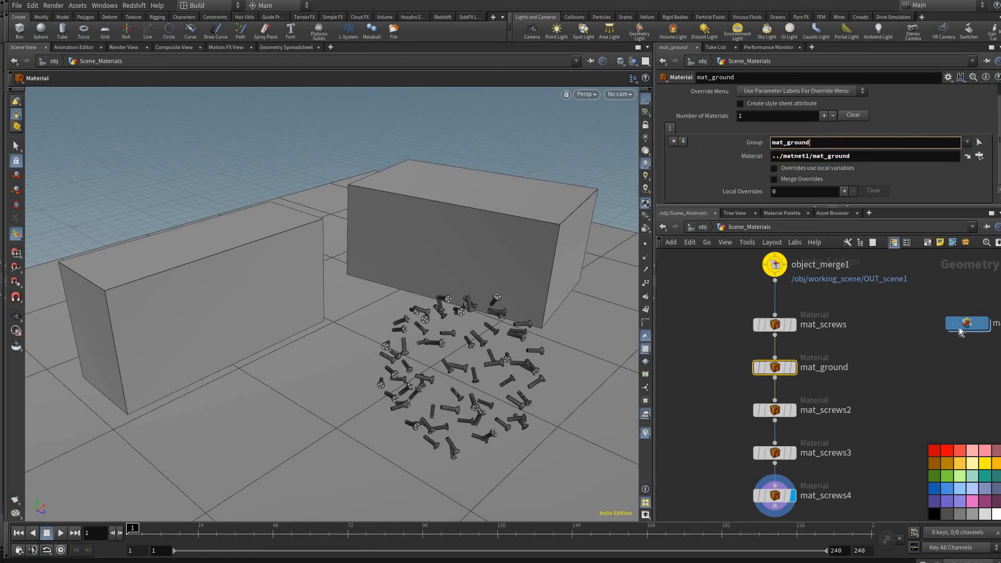
{"action": "left_click", "coordinate": [659, 364]}
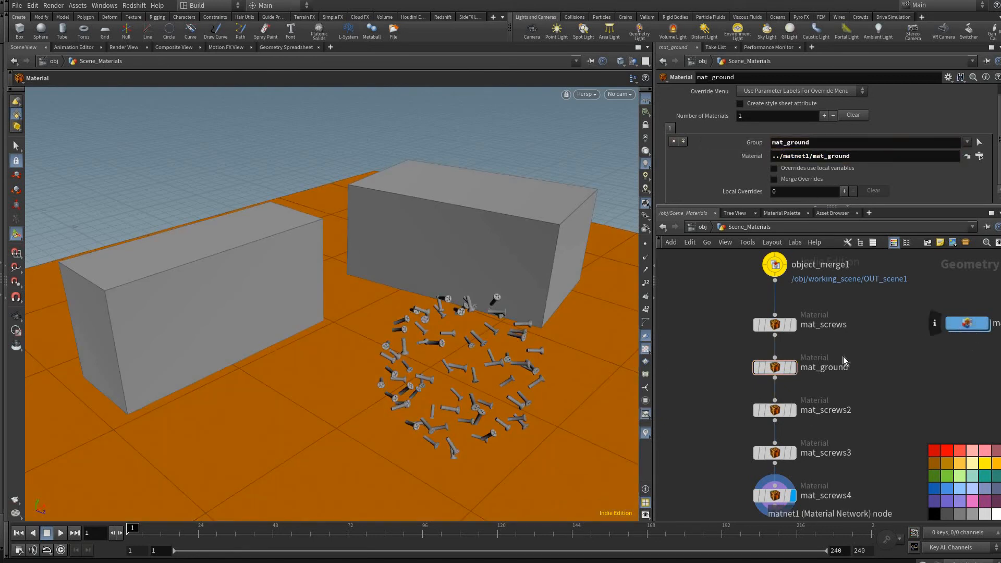
Copy the mat_box1 material's name from matnet1 and rename the mat_screws2 node to mat_box1
{"action": "double_click", "coordinate": [967, 323]}
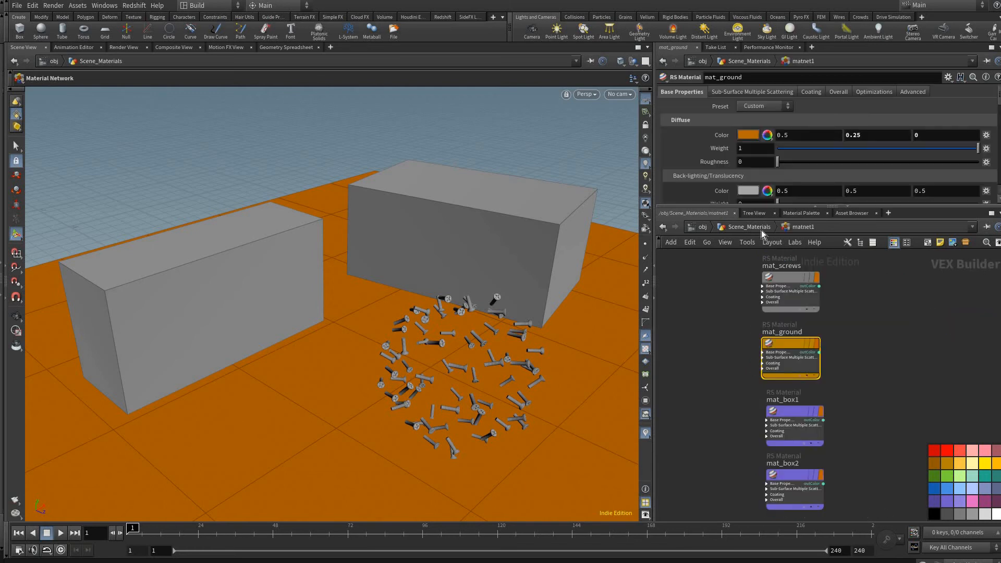
{"action": "left_click", "coordinate": [798, 410]}
{"action": "left_click", "coordinate": [796, 400]}
{"action": "key", "text": "ctrl+a"}
{"action": "key", "text": "ctrl+c"}
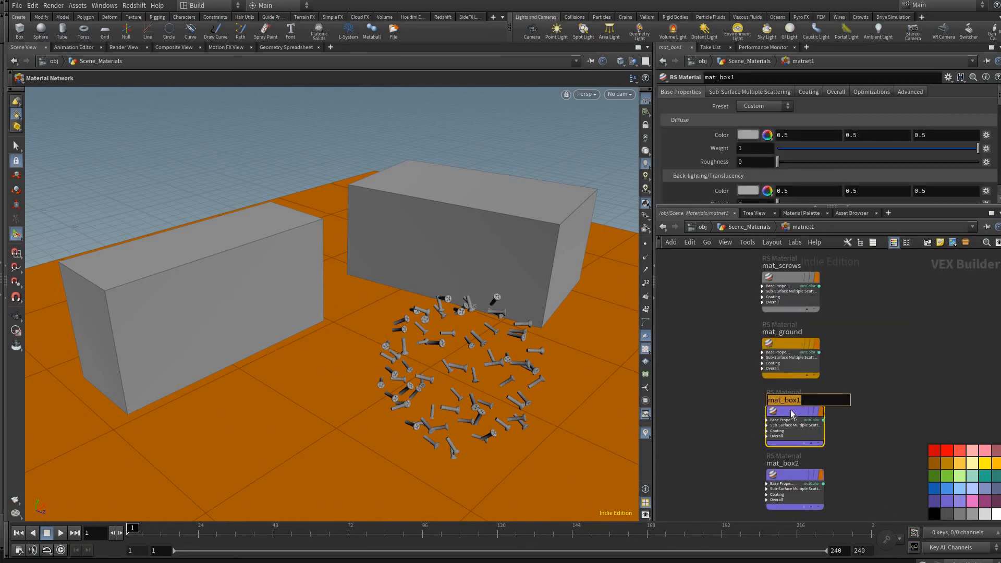
{"action": "left_click", "coordinate": [751, 227]}
{"action": "double_click", "coordinate": [825, 409]}
{"action": "type", "text": "mat_box1"}
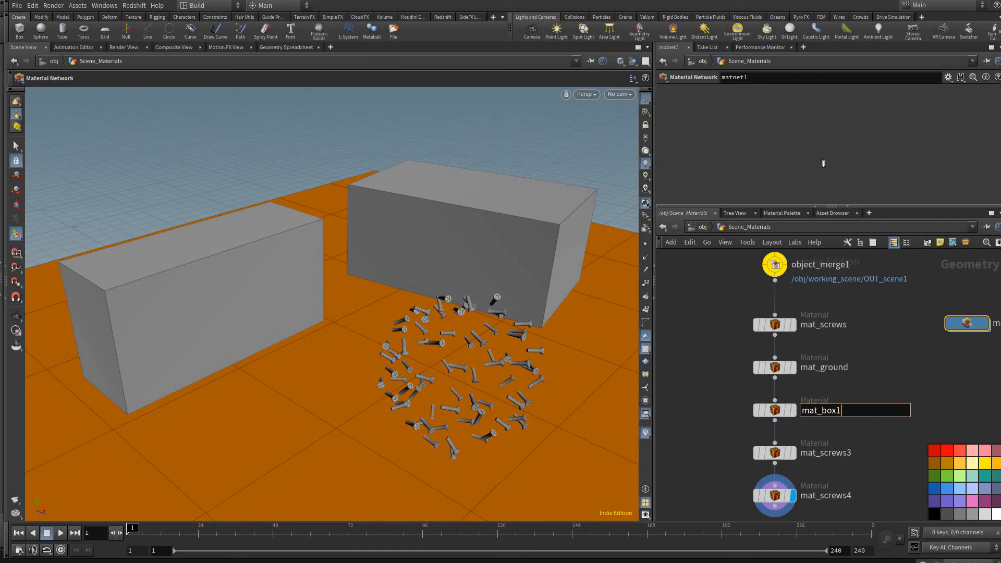
{"action": "key", "text": "Return"}
Set the mat_box1 node's group to mat_box1 and its material path to ../matnet1/mat_box1
{"action": "left_click_drag", "start_coordinate": [773, 142], "coordinate": [913, 369]}
{"action": "key", "text": "ctrl+v"}
{"action": "left_click_drag", "start_coordinate": [831, 155], "coordinate": [836, 447]}
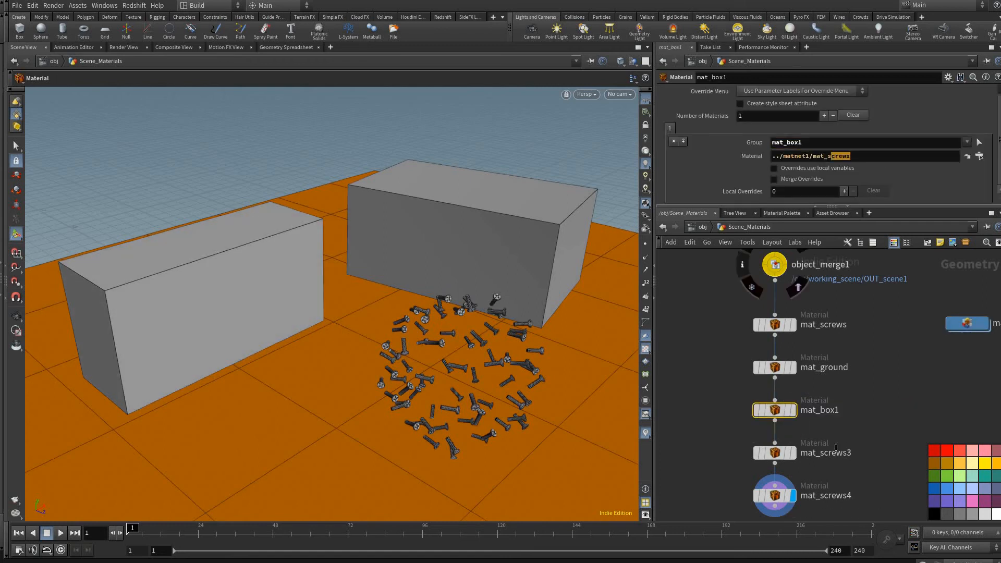
{"action": "key", "text": "ctrl+v"}
{"action": "key", "text": "Return"}
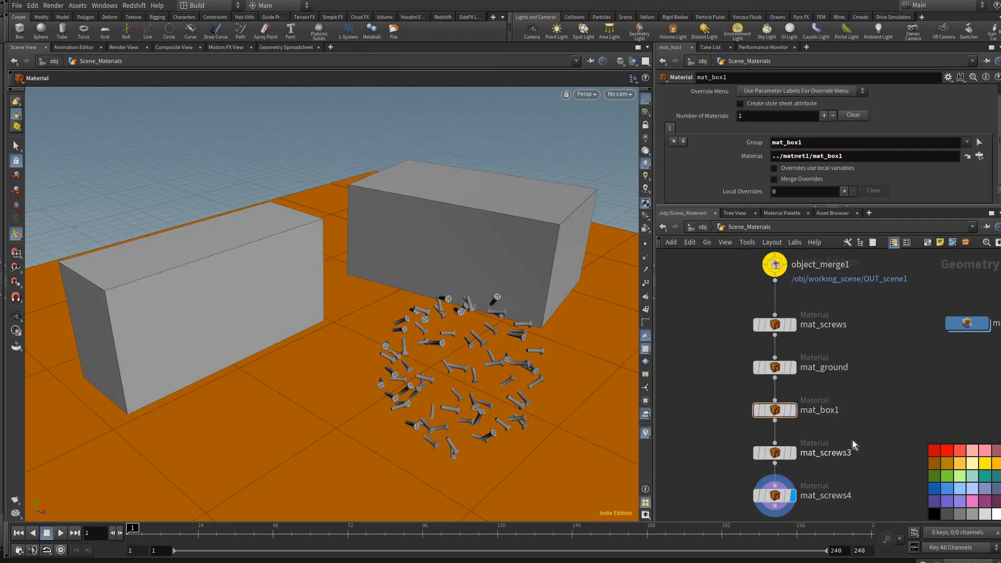
Rename the mat_screws3 node to mat_box2
{"action": "double_click", "coordinate": [843, 452]}
{"action": "key", "text": "ctrl+v"}
{"action": "key", "text": "Return"}
Set the mat_box2 node's group to mat_box2 and its material path to ../matnet1/mat_box2
{"action": "left_click", "coordinate": [828, 454]}
{"action": "key", "text": "ctrl+c"}
{"action": "left_click", "coordinate": [775, 453]}
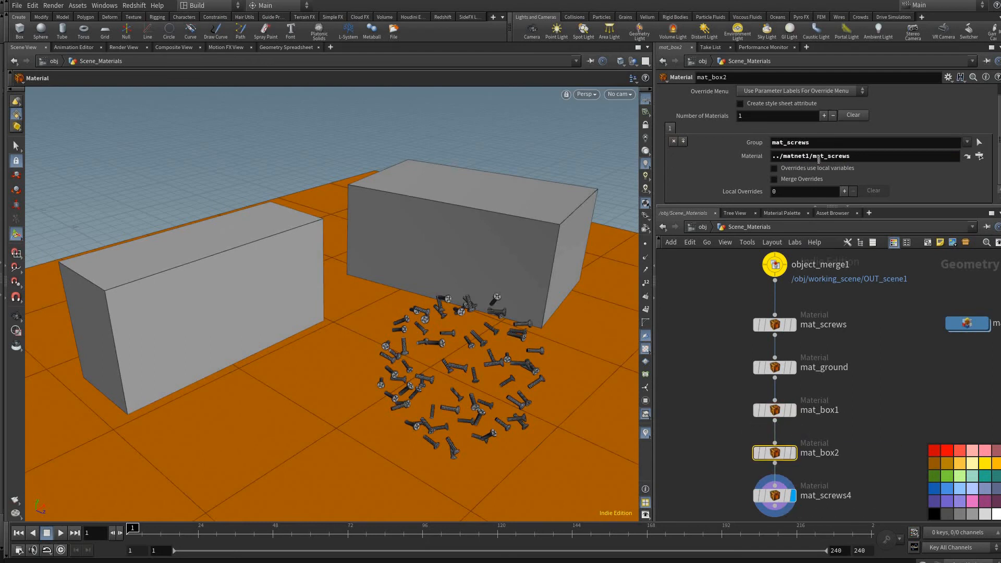
{"action": "left_click_drag", "start_coordinate": [773, 142], "coordinate": [910, 387]}
{"action": "key", "text": "ctrl+v"}
{"action": "left_click_drag", "start_coordinate": [867, 155], "coordinate": [813, 156]}
{"action": "key", "text": "ctrl+v"}
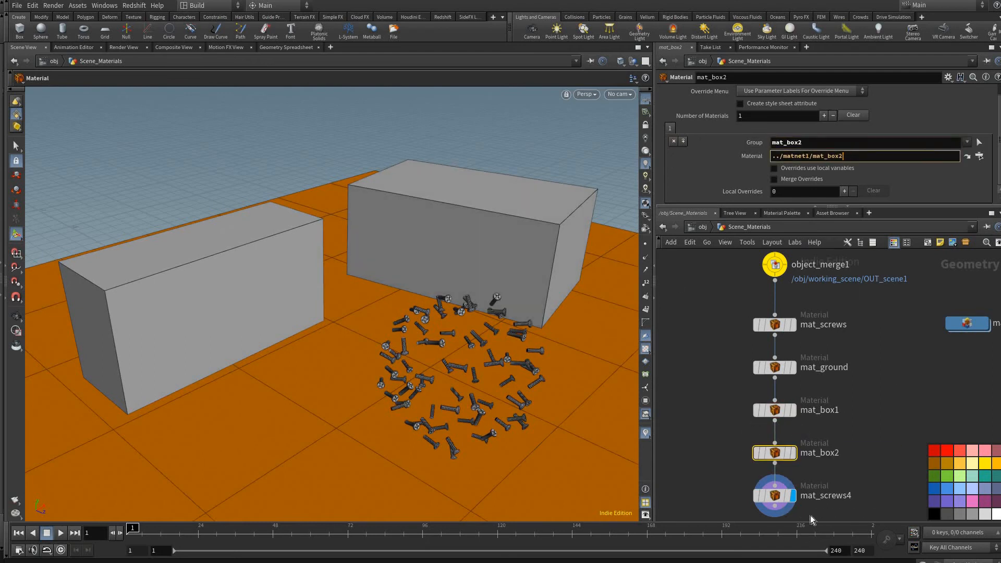
{"action": "key", "text": "Return"}
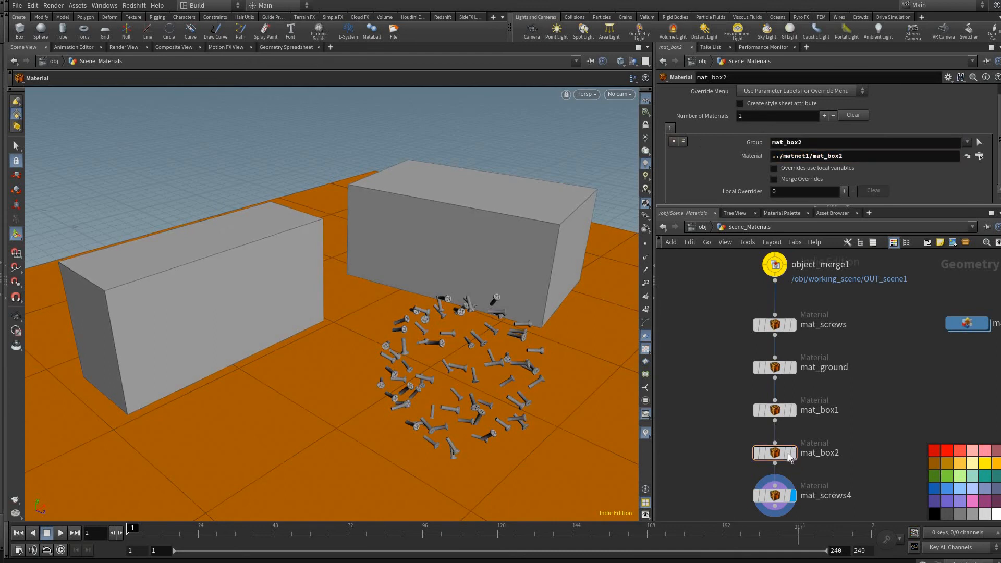
Delete the surplus mat_screws4 node so that mat_box2 ends the chain with the display flag
{"action": "left_click", "coordinate": [775, 496]}
{"action": "key", "text": "Delete"}
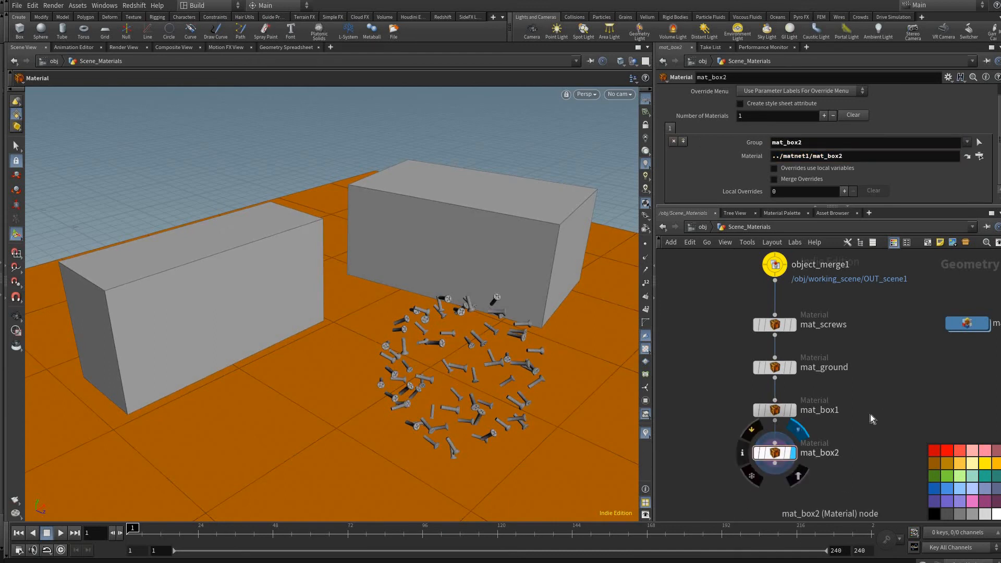
{"action": "key", "text": "h"}
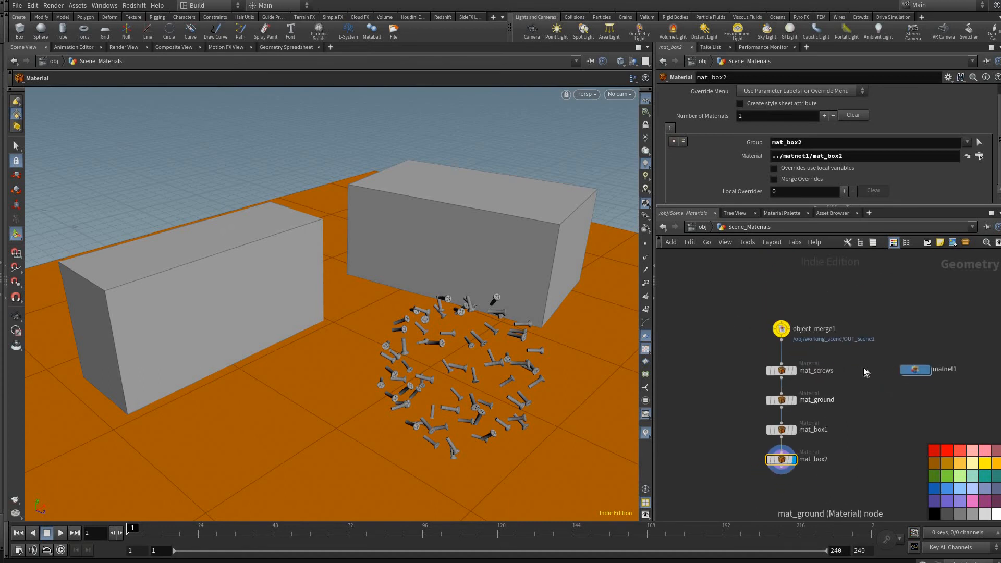
{"action": "scroll", "coordinate": [760, 357], "scroll_direction": "up", "scroll_amount": 2}
{"action": "middle_click_drag", "start_coordinate": [760, 357], "coordinate": [730, 357]}
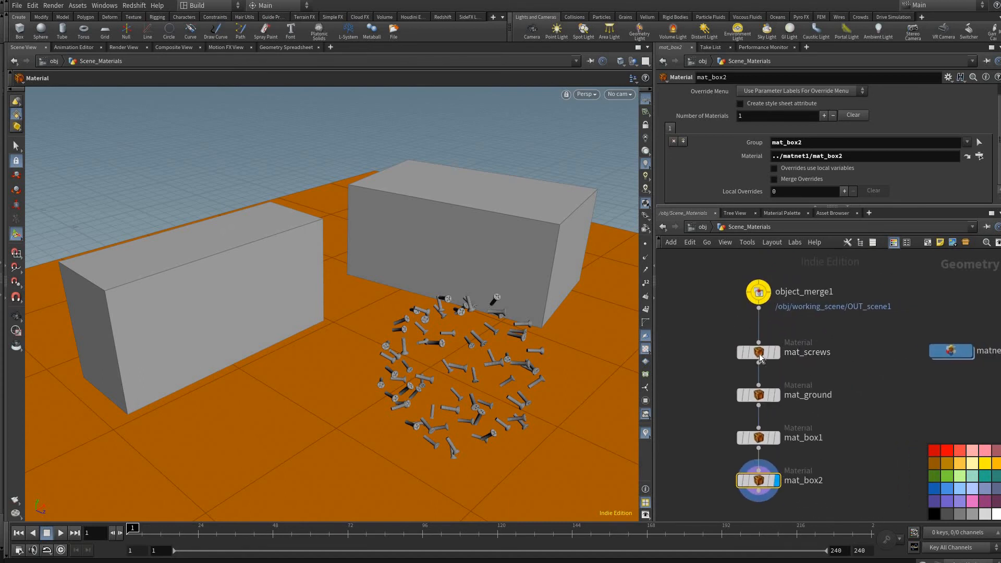
Move the mat_ground, mat_box1 and mat_box2 nodes down together to leave a gap below mat_screws
{"action": "left_click", "coordinate": [807, 353]}
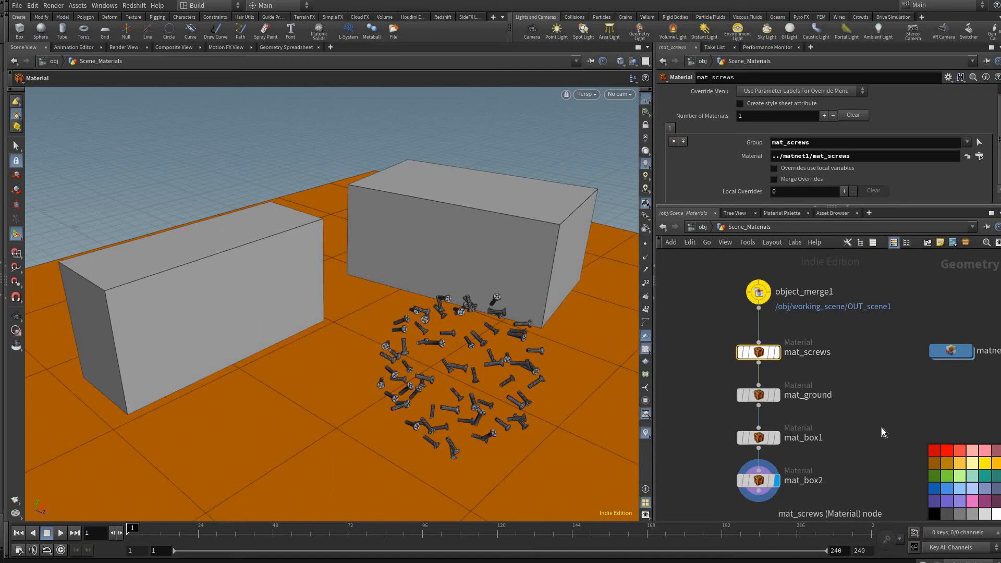
{"action": "middle_click_drag", "start_coordinate": [841, 357], "coordinate": [917, 286]}
{"action": "left_click_drag", "start_coordinate": [861, 433], "coordinate": [822, 395]}
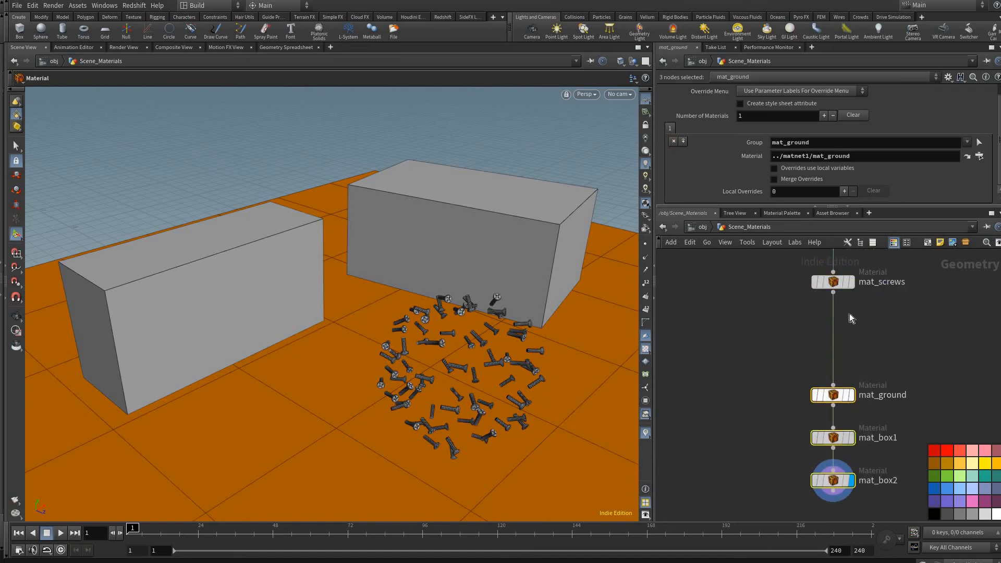
{"action": "left_click", "coordinate": [850, 312]}
{"action": "middle_click_drag", "start_coordinate": [808, 309], "coordinate": [829, 318]}
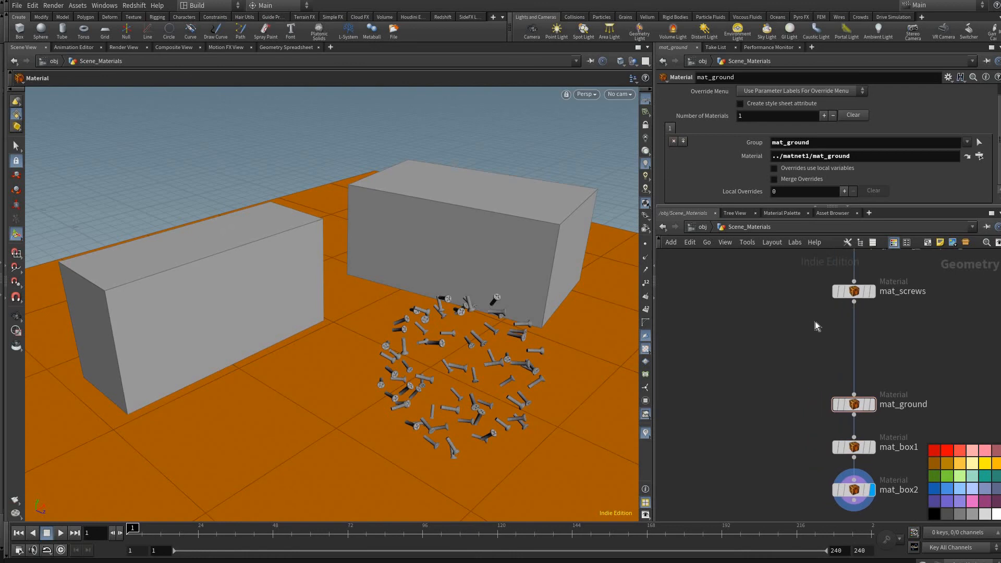
Add a Split node in the gap below mat_screws, fed by the mat_screws output
{"action": "key", "text": "Tab"}
{"action": "type", "text": "s"}
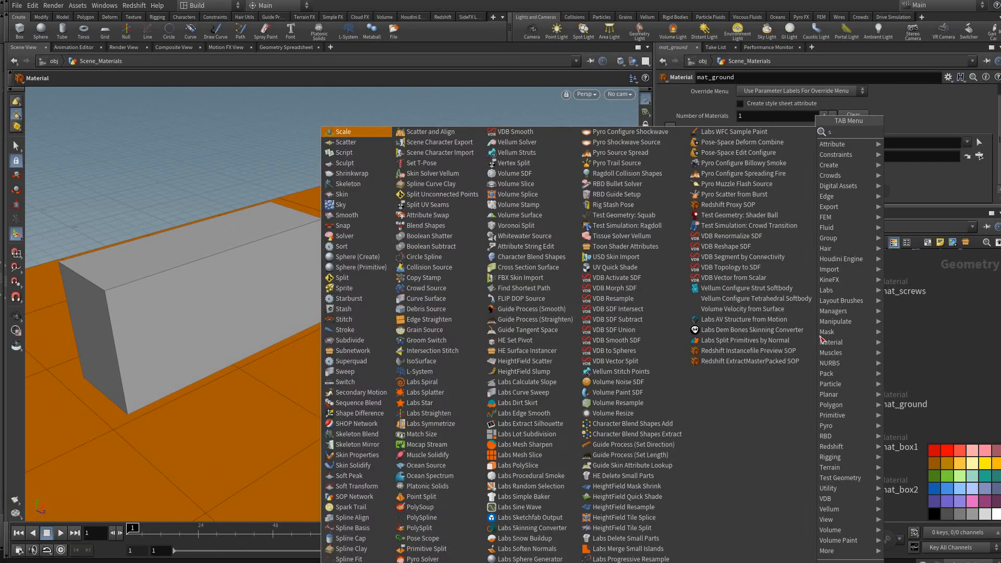
{"action": "type", "text": "ort"}
{"action": "key", "text": "Return"}
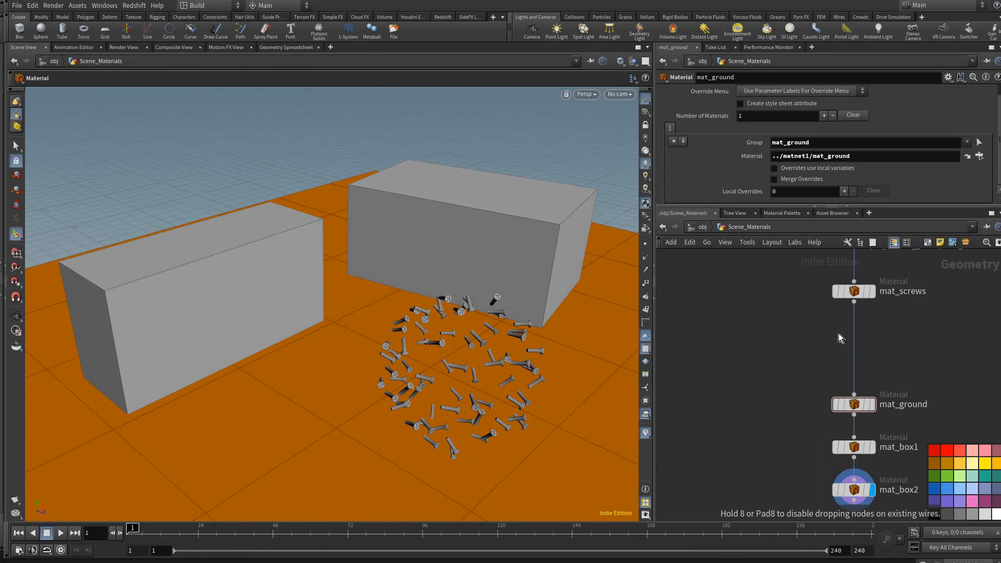
{"action": "left_click", "coordinate": [814, 334]}
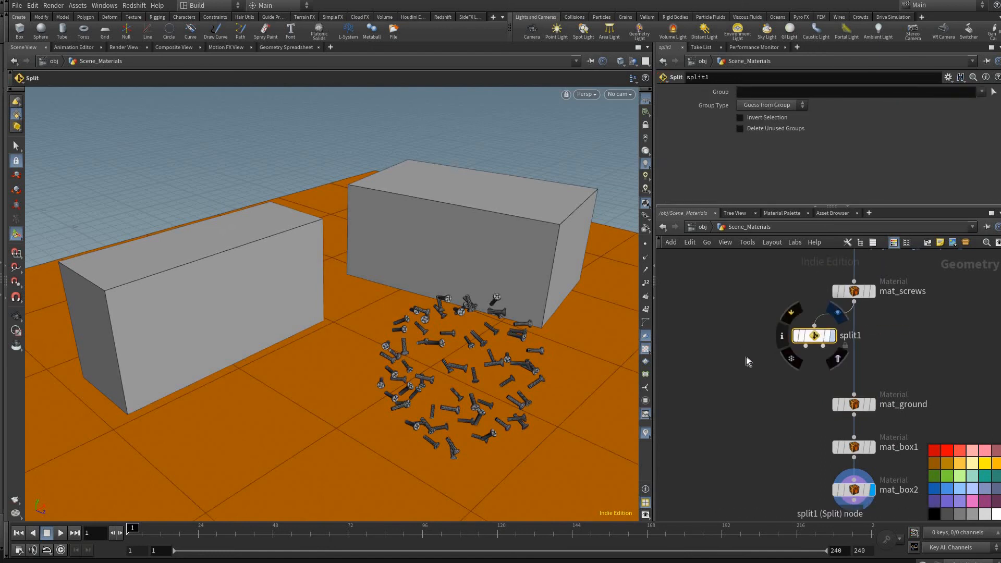
Add a Null node below the split, fed by the split's first output, and place it off to the side
{"action": "key", "text": "Tab"}
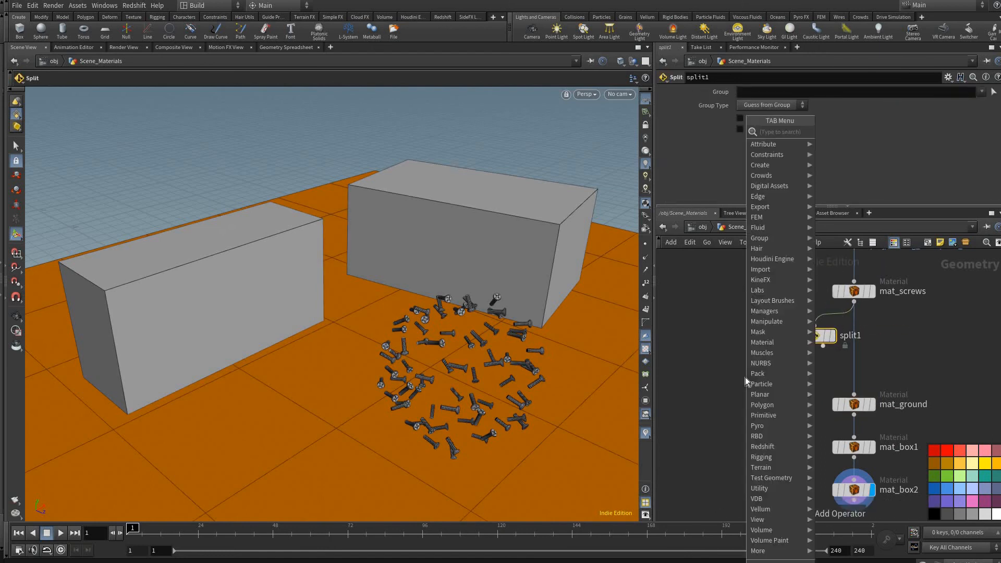
{"action": "type", "text": "null"}
{"action": "key", "text": "Return"}
{"action": "left_click", "coordinate": [744, 382]}
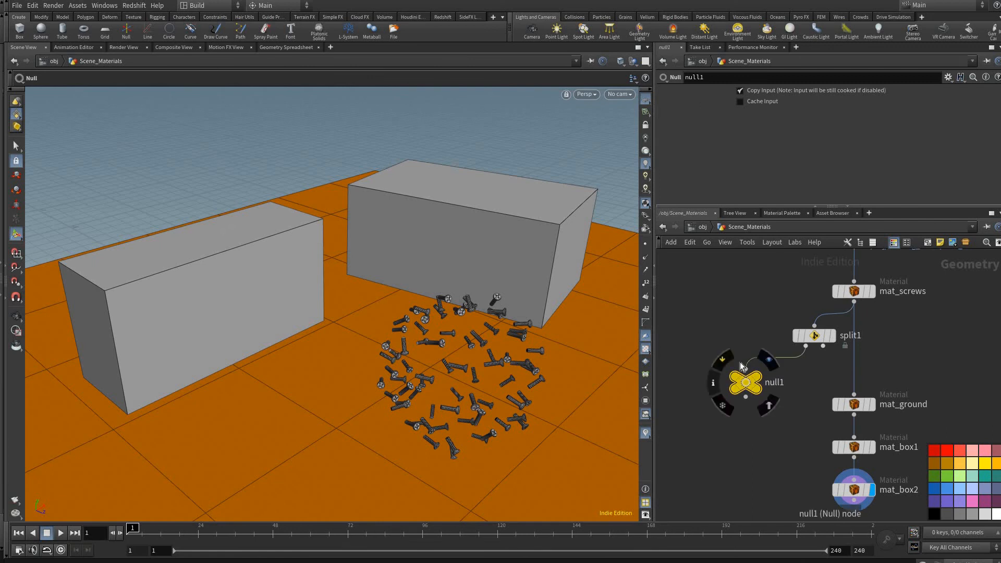
{"action": "left_click_drag", "start_coordinate": [745, 382], "coordinate": [718, 373]}
Rename the new Null node as OUT_glass
{"action": "left_click", "coordinate": [742, 368]}
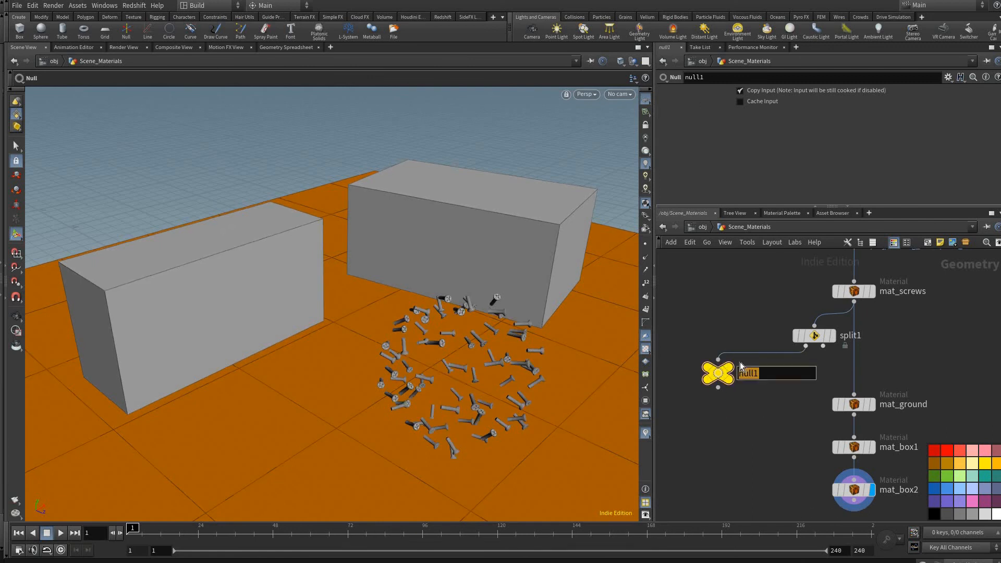
{"action": "type", "text": "_glass"}
{"action": "key", "text": "Return"}
{"action": "left_click_drag", "start_coordinate": [705, 373], "coordinate": [691, 376]}
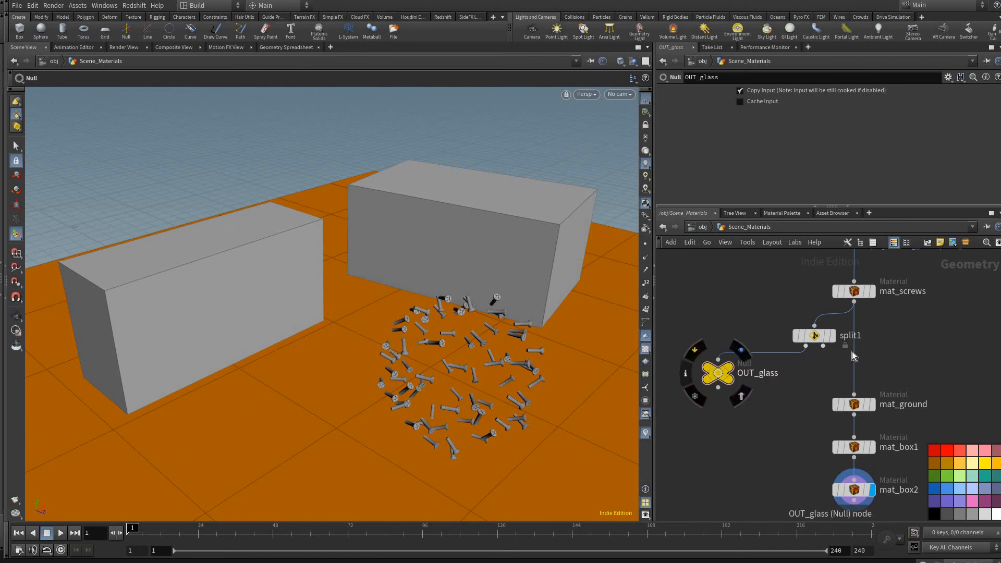
Set the group of the split1 node to mat_screws and move the node farther from the material chain
{"action": "middle_click_drag", "start_coordinate": [813, 355], "coordinate": [836, 373]}
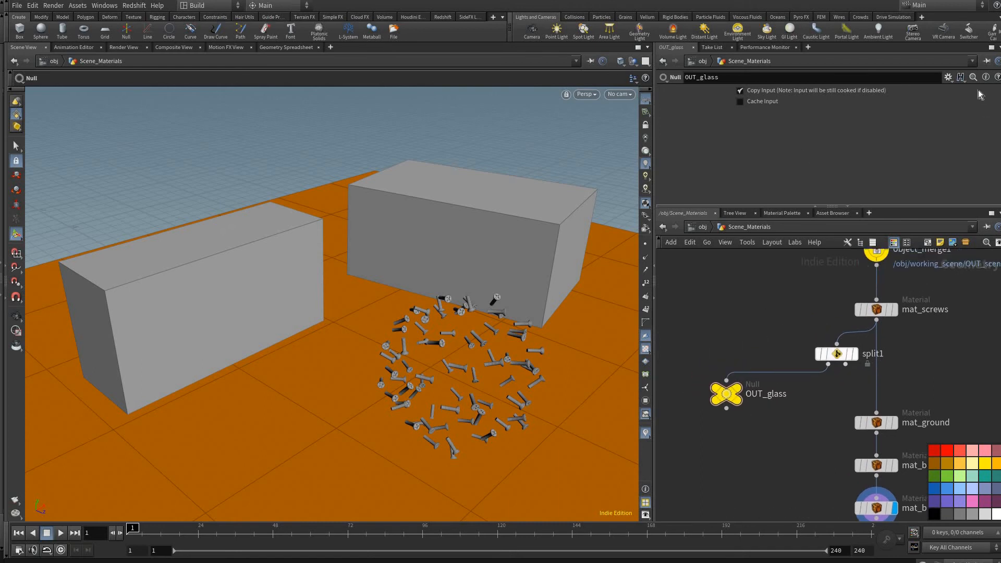
{"action": "left_click", "coordinate": [837, 354]}
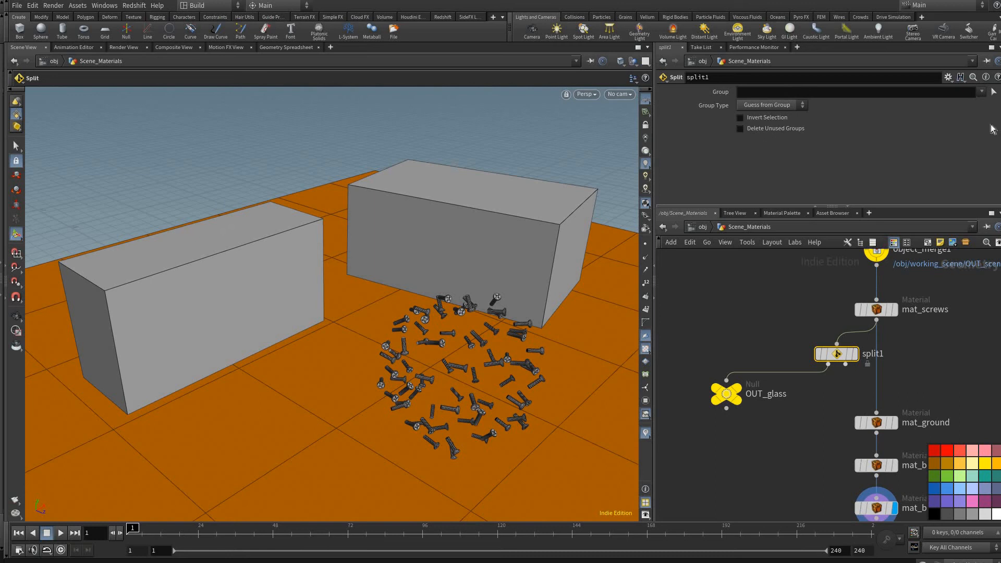
{"action": "left_click", "coordinate": [982, 91]}
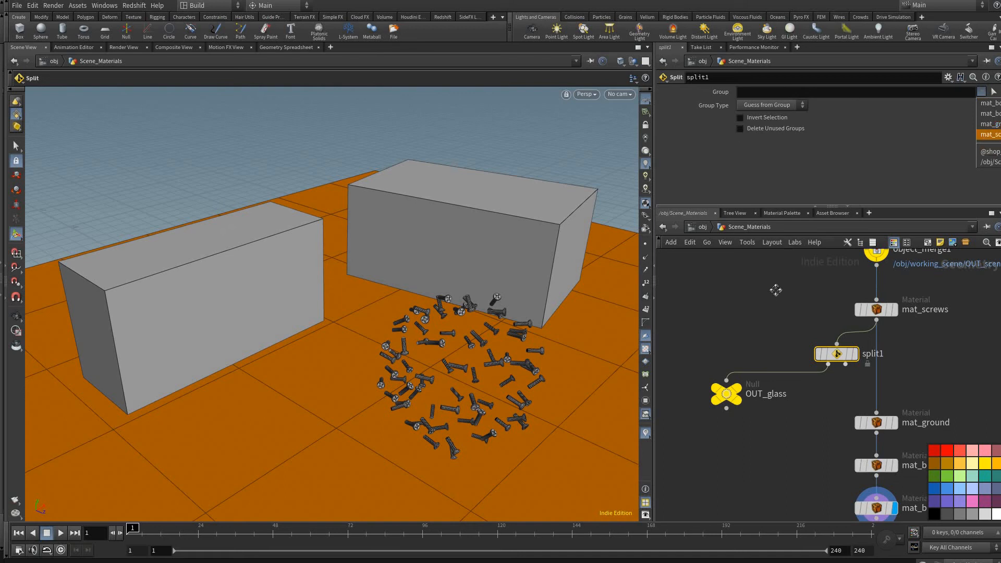
{"action": "left_click", "coordinate": [988, 134]}
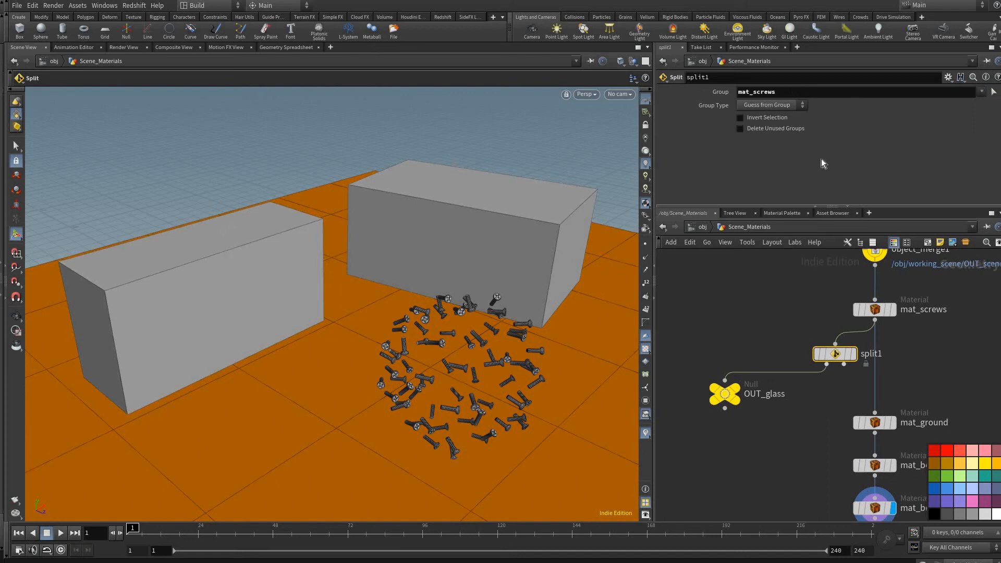
{"action": "left_click_drag", "start_coordinate": [823, 354], "coordinate": [783, 348]}
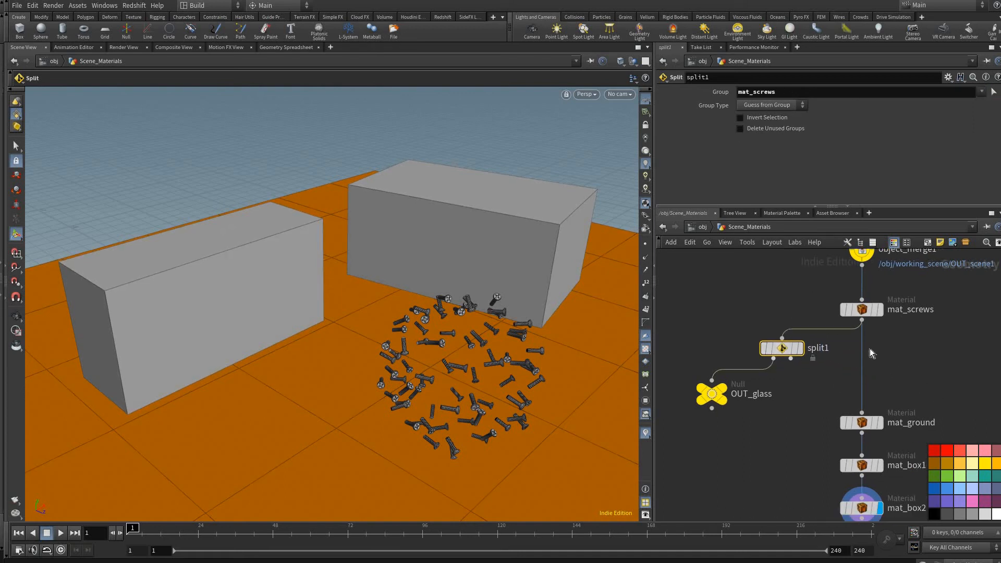
Move split1 and OUT_glass below mat_box2 and reconnect the split's input to the mat_box2 output
{"action": "middle_click_drag", "start_coordinate": [817, 320], "coordinate": [759, 281]}
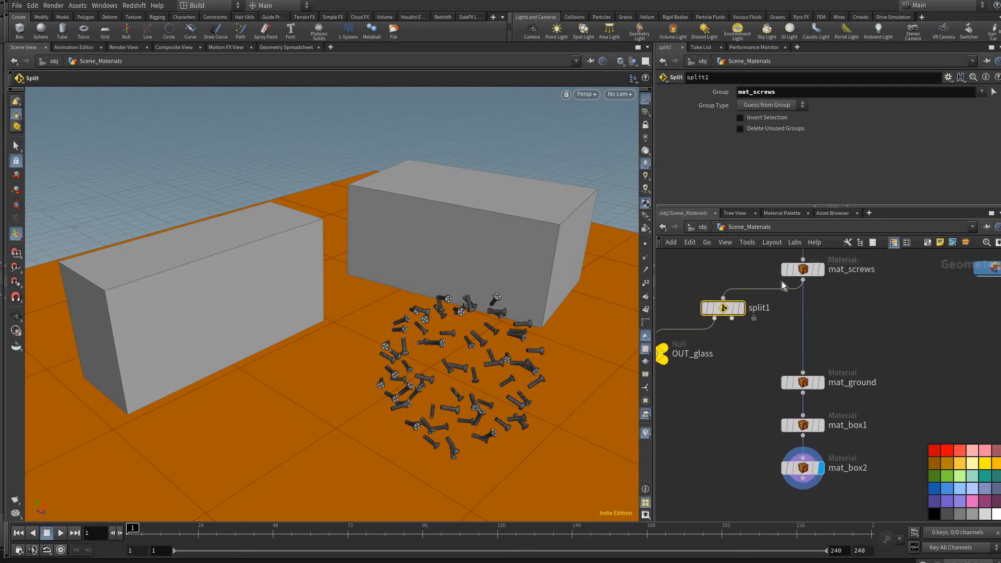
{"action": "middle_click_drag", "start_coordinate": [777, 437], "coordinate": [837, 415]}
{"action": "left_click_drag", "start_coordinate": [722, 380], "coordinate": [818, 477]}
{"action": "left_click_drag", "start_coordinate": [806, 387], "coordinate": [862, 456]}
{"action": "middle_click_drag", "start_coordinate": [919, 403], "coordinate": [944, 330]}
{"action": "left_click_drag", "start_coordinate": [739, 476], "coordinate": [819, 330]}
{"action": "left_click_drag", "start_coordinate": [817, 379], "coordinate": [811, 402]}
{"action": "left_click", "coordinate": [820, 375]}
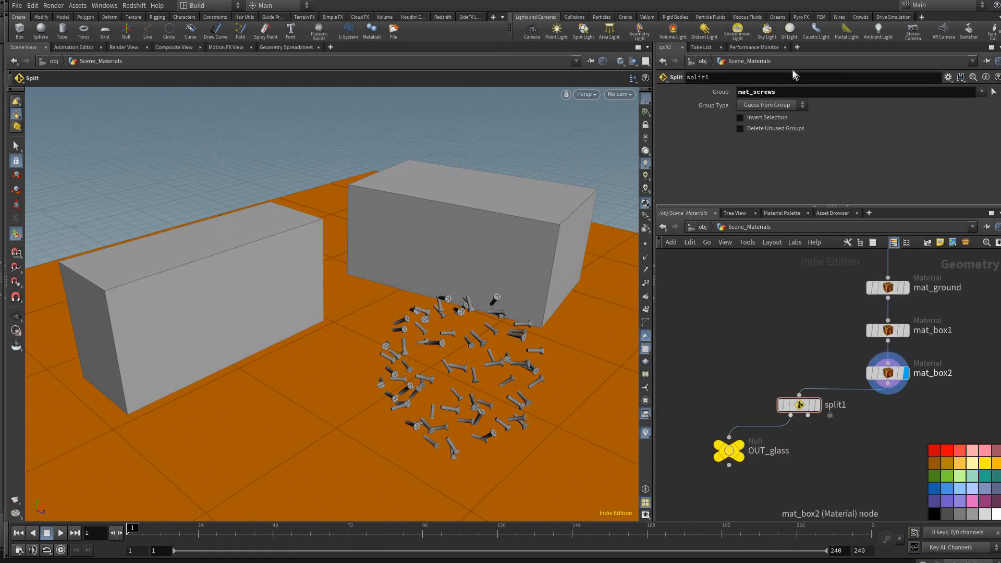
Set the group of the split1 node to mat_box*
{"action": "left_click", "coordinate": [799, 405]}
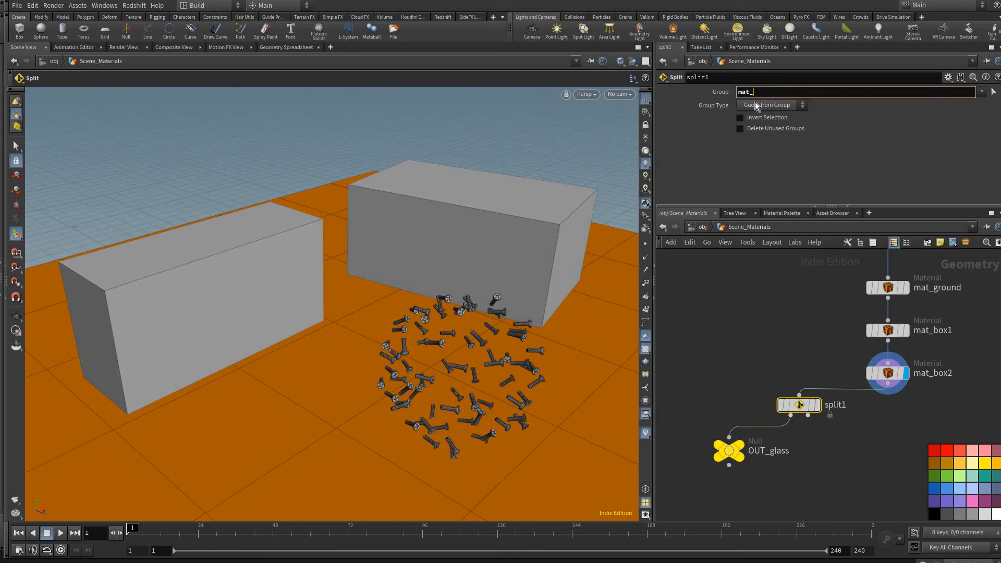
{"action": "type", "text": "box*"}
{"action": "key", "text": "Return"}
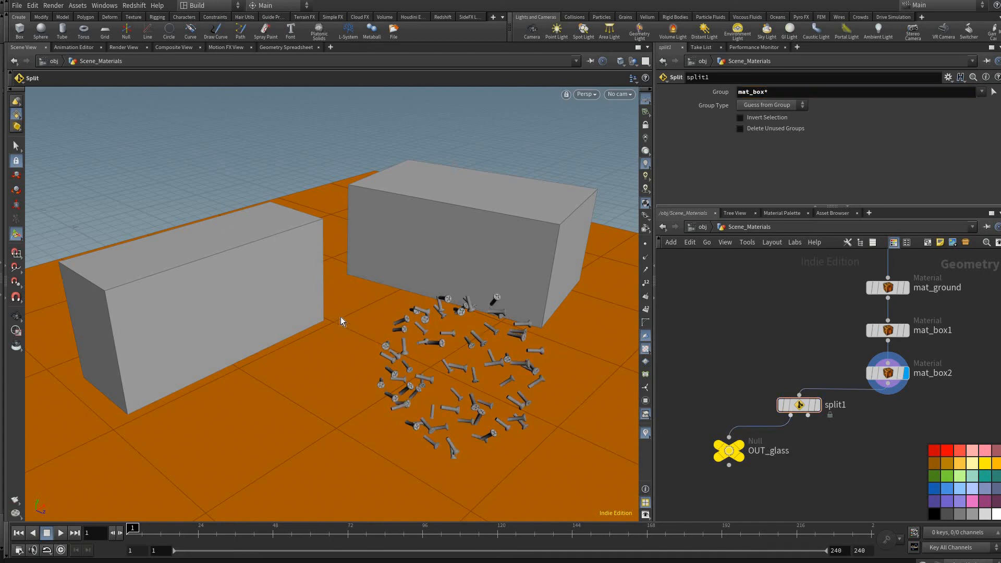
Preview the geometry reaching OUT_glass and return the display flag to mat_box2
{"action": "left_click", "coordinate": [733, 442]}
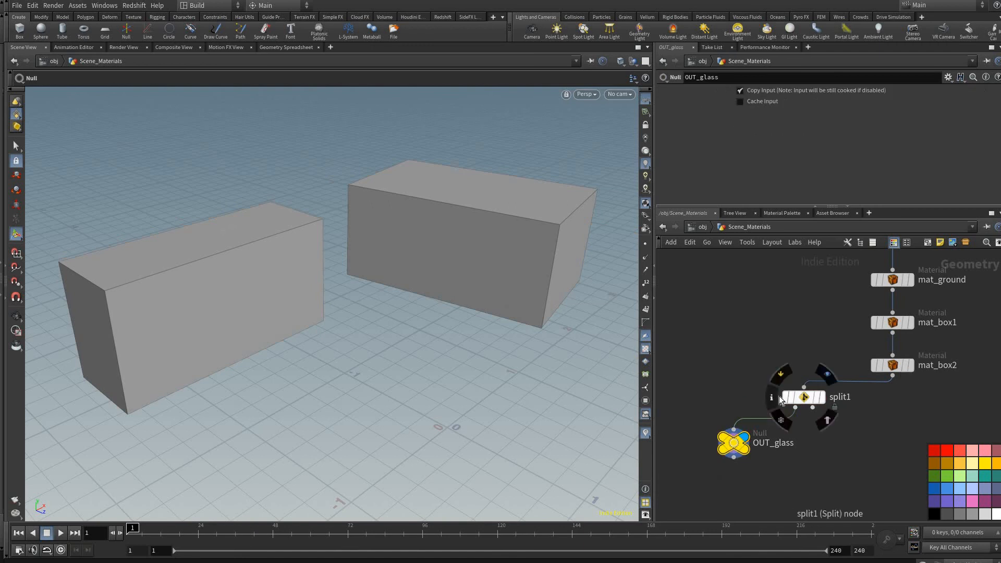
{"action": "left_click", "coordinate": [910, 366]}
{"action": "middle_click_drag", "start_coordinate": [867, 268], "coordinate": [829, 339]}
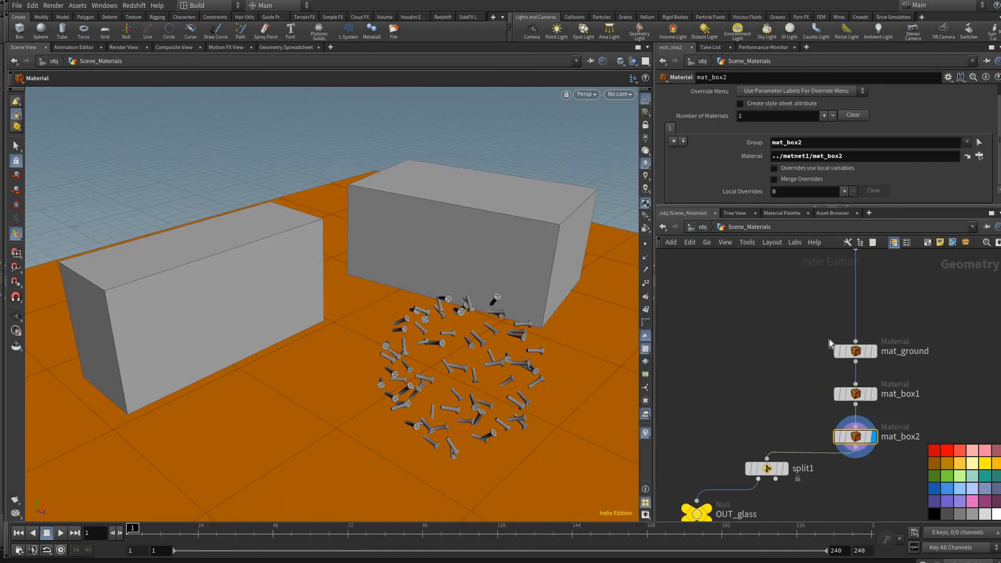
{"action": "scroll", "coordinate": [829, 340], "scroll_direction": "down", "scroll_amount": 3}
{"action": "middle_click_drag", "start_coordinate": [830, 381], "coordinate": [812, 449]}
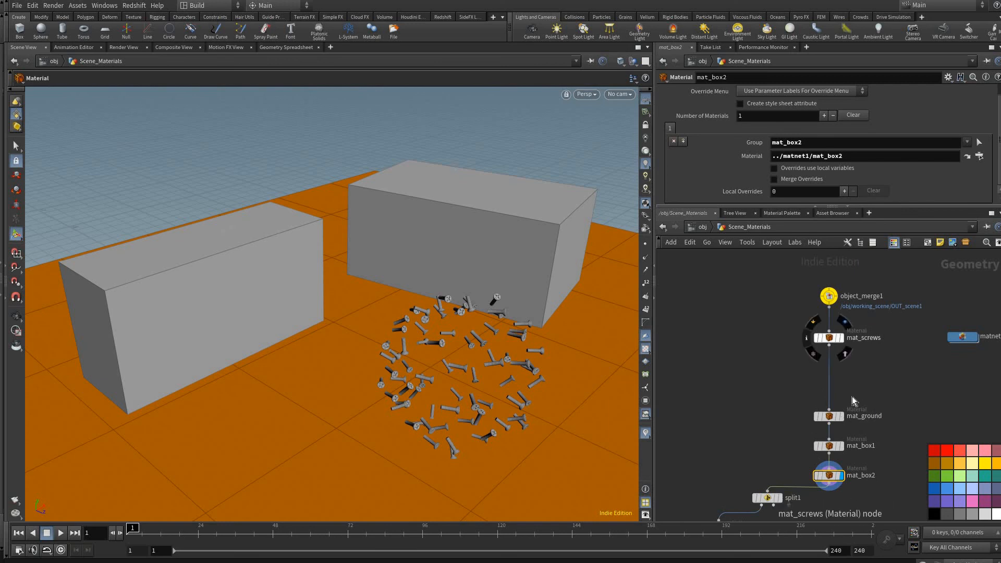
{"action": "middle_click_drag", "start_coordinate": [735, 332], "coordinate": [724, 320]}
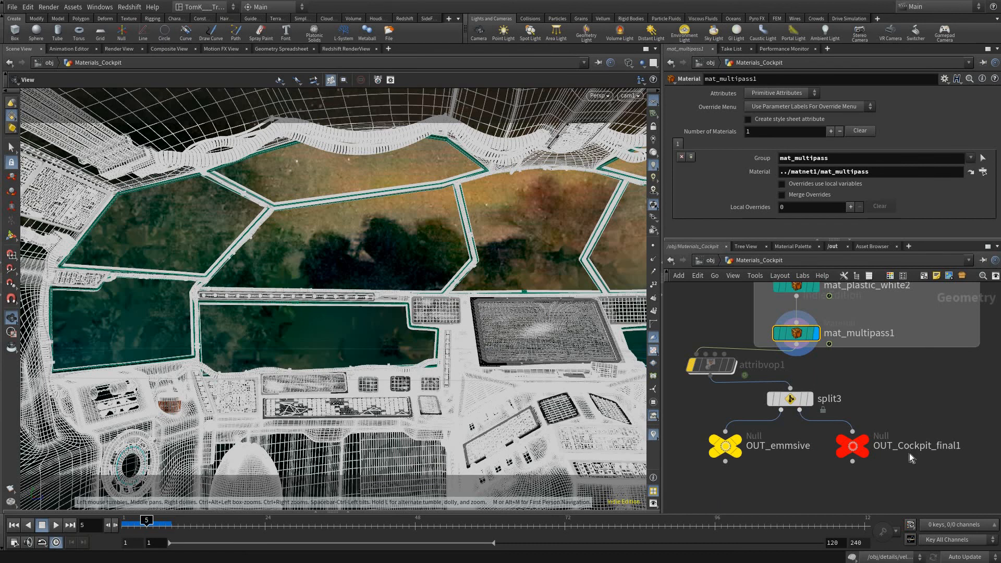
Examine the Materials_Cockpit network from its output nulls and screens box up to the Object Merge imports feeding merge1
{"action": "scroll", "coordinate": [895, 364], "scroll_direction": "down", "scroll_amount": 6}
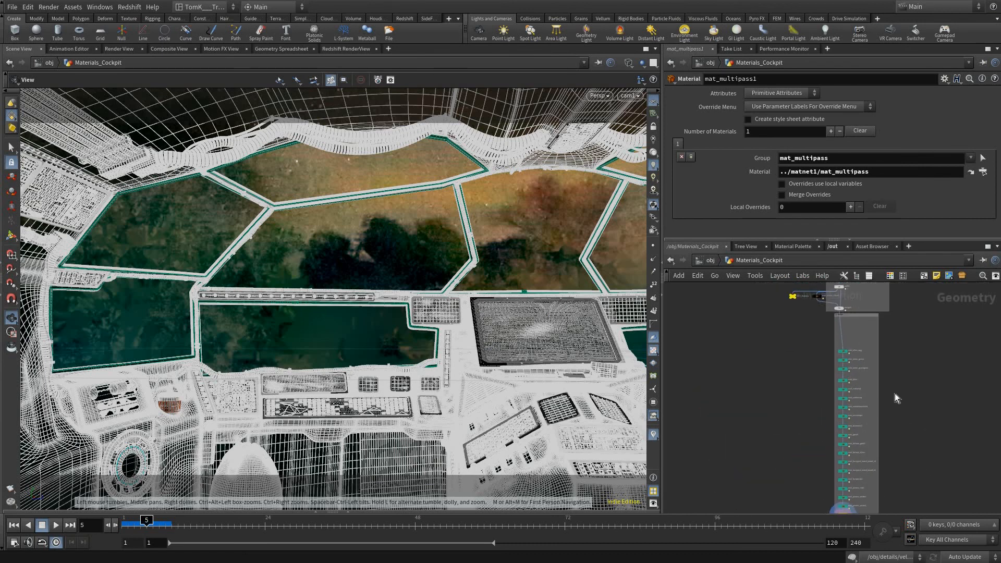
{"action": "scroll", "coordinate": [777, 433], "scroll_direction": "up", "scroll_amount": 8}
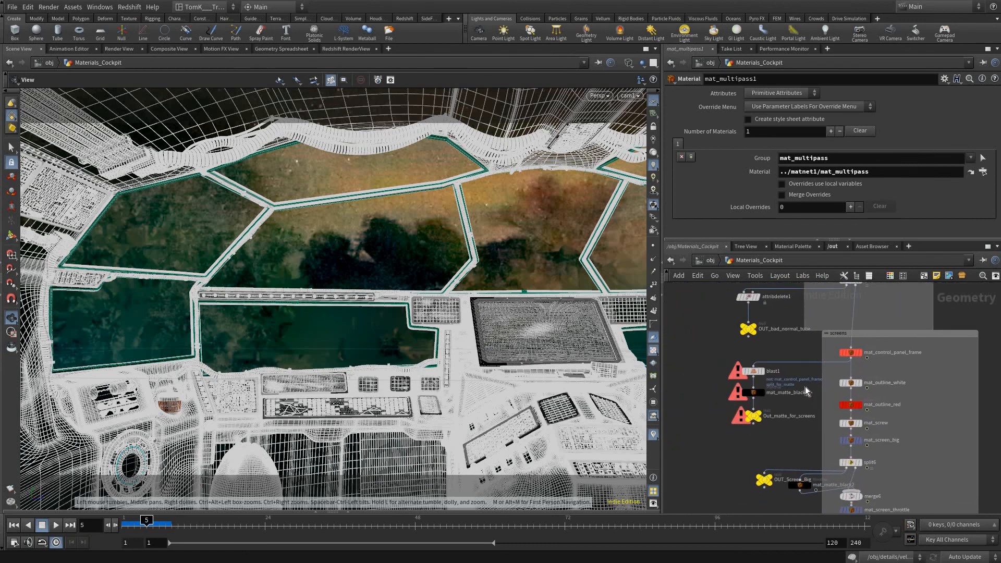
{"action": "scroll", "coordinate": [801, 386], "scroll_direction": "up", "scroll_amount": 3}
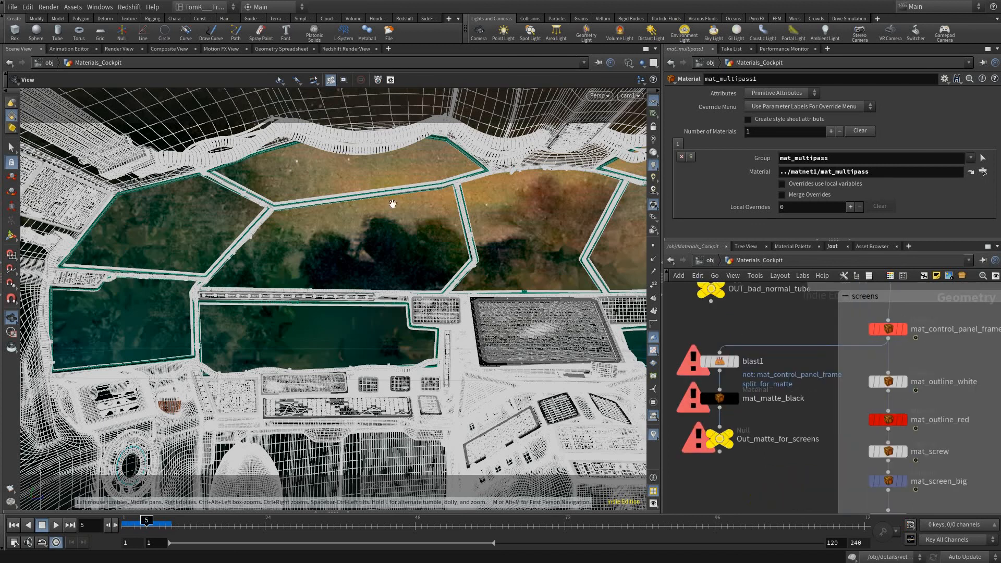
{"action": "scroll", "coordinate": [821, 393], "scroll_direction": "down", "scroll_amount": 4}
{"action": "middle_click_drag", "start_coordinate": [945, 335], "coordinate": [756, 386]}
{"action": "scroll", "coordinate": [733, 407], "scroll_direction": "up", "scroll_amount": 5}
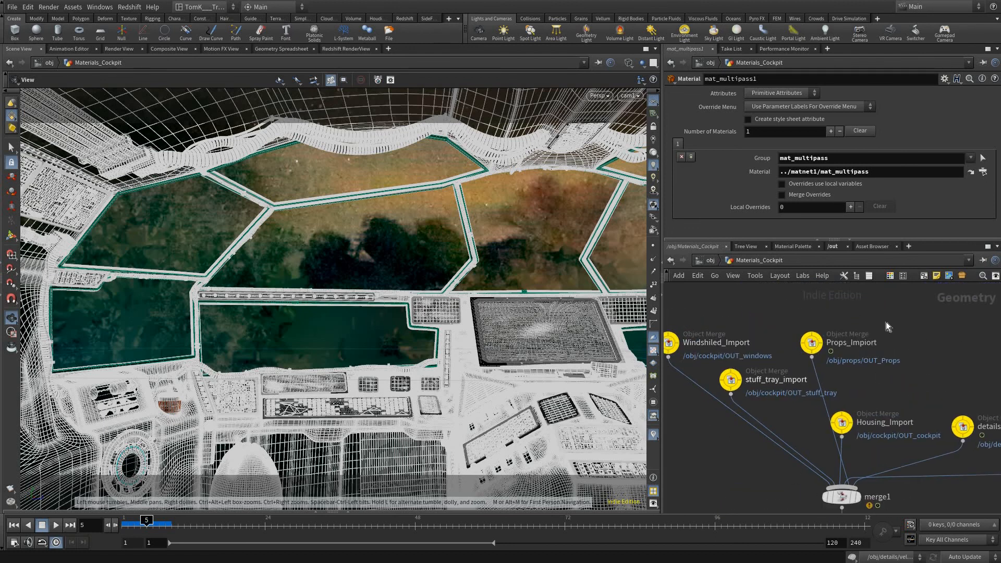
{"action": "middle_click_drag", "start_coordinate": [865, 459], "coordinate": [780, 377]}
{"action": "middle_click_drag", "start_coordinate": [902, 364], "coordinate": [817, 368]}
{"action": "scroll", "coordinate": [817, 368], "scroll_direction": "down", "scroll_amount": 4}
Examine how the cockpit box splits glass to OUT_Glass before the windowframe and housing materials
{"action": "middle_click_drag", "start_coordinate": [857, 402], "coordinate": [920, 283]}
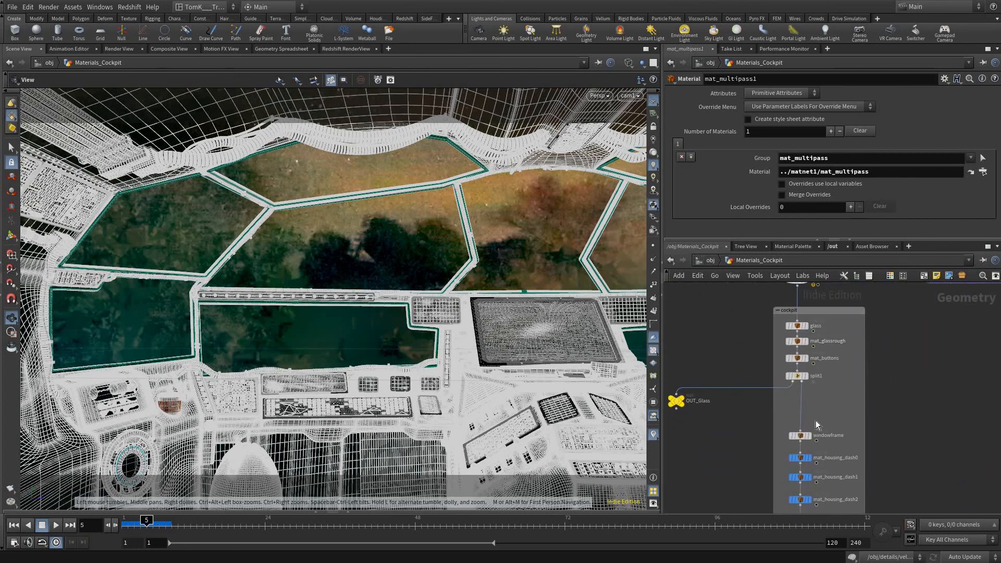
{"action": "scroll", "coordinate": [816, 425], "scroll_direction": "down", "scroll_amount": 5}
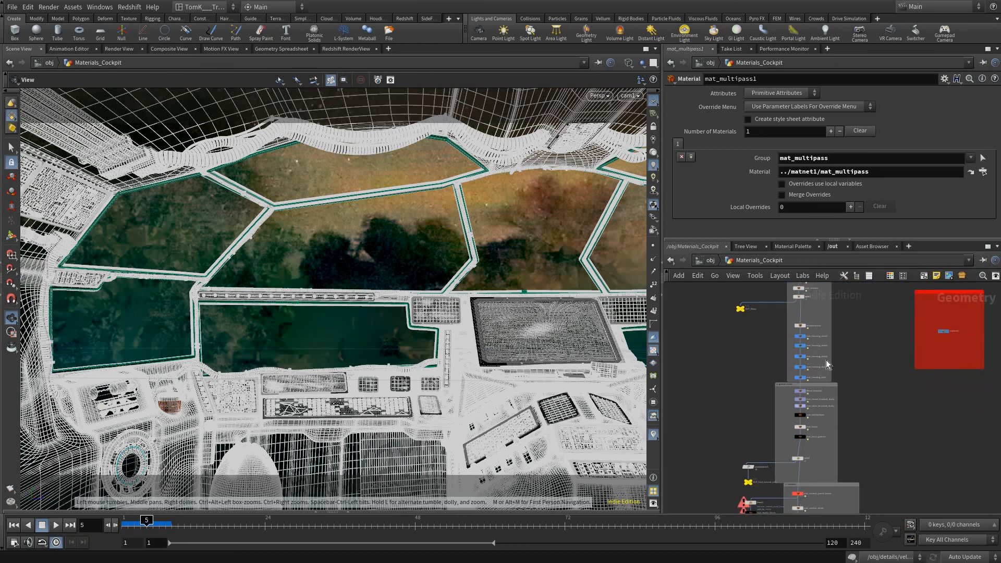
{"action": "scroll", "coordinate": [890, 453], "scroll_direction": "up", "scroll_amount": 6}
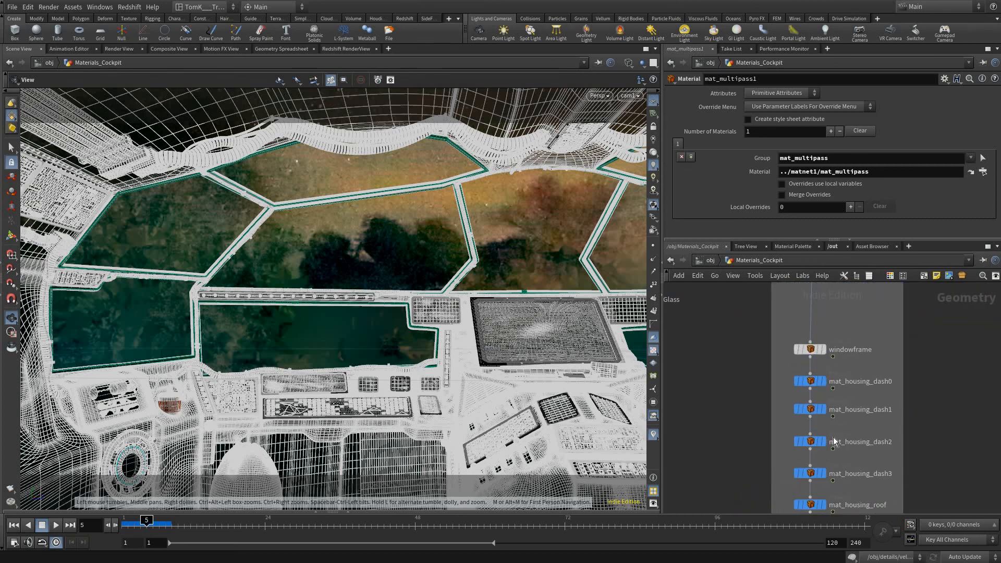
{"action": "middle_click_drag", "start_coordinate": [736, 354], "coordinate": [729, 420]}
{"action": "middle_click_drag", "start_coordinate": [836, 366], "coordinate": [838, 433]}
{"action": "middle_click_drag", "start_coordinate": [902, 453], "coordinate": [971, 440]}
{"action": "scroll", "coordinate": [877, 404], "scroll_direction": "down", "scroll_amount": 3}
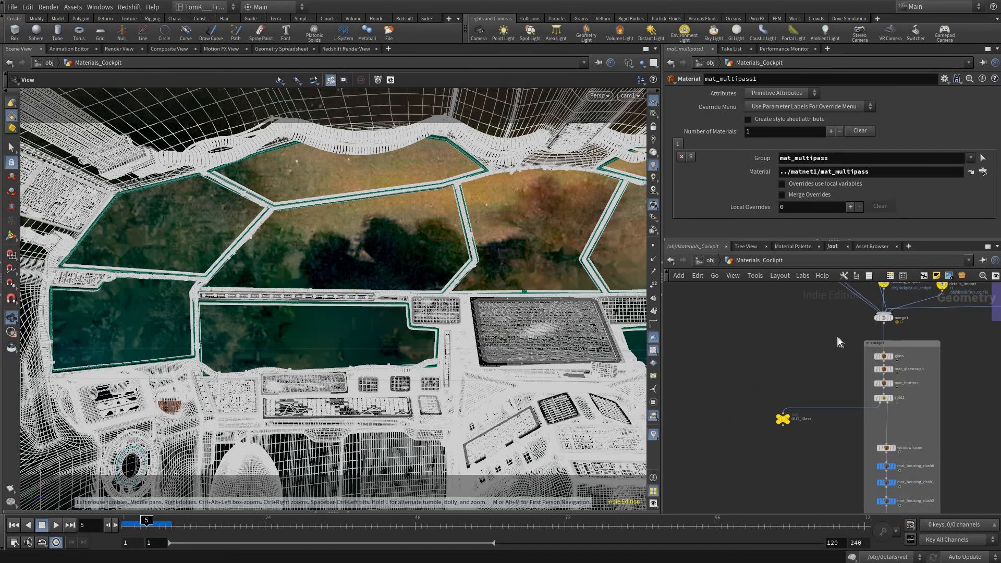
Follow the material chain through the generic, screens and props boxes down to OUT_emmsive and OUT_Cockpit_final1
{"action": "middle_click_drag", "start_coordinate": [876, 503], "coordinate": [829, 325]}
{"action": "middle_click_drag", "start_coordinate": [859, 355], "coordinate": [832, 351]}
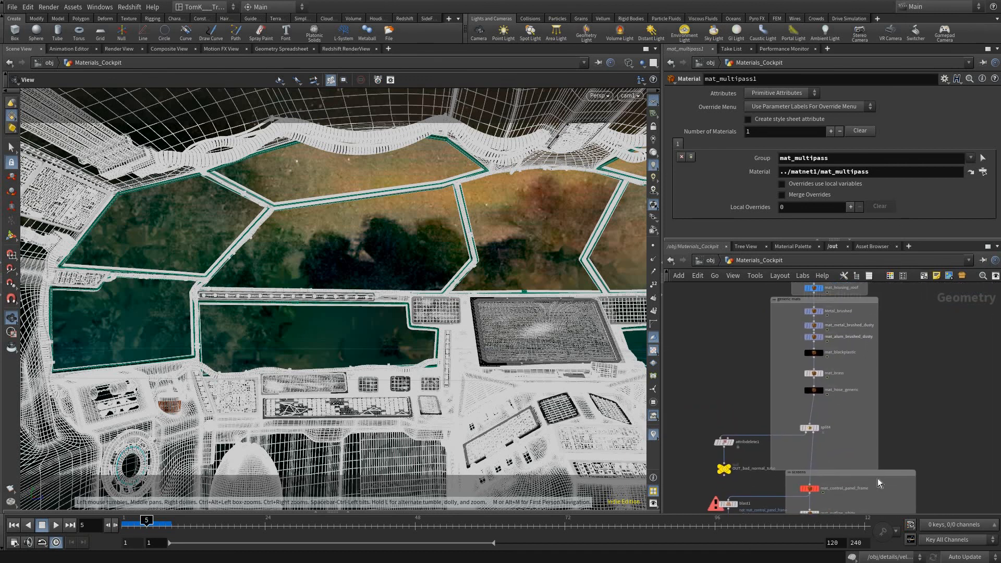
{"action": "scroll", "coordinate": [839, 446], "scroll_direction": "down", "scroll_amount": 2}
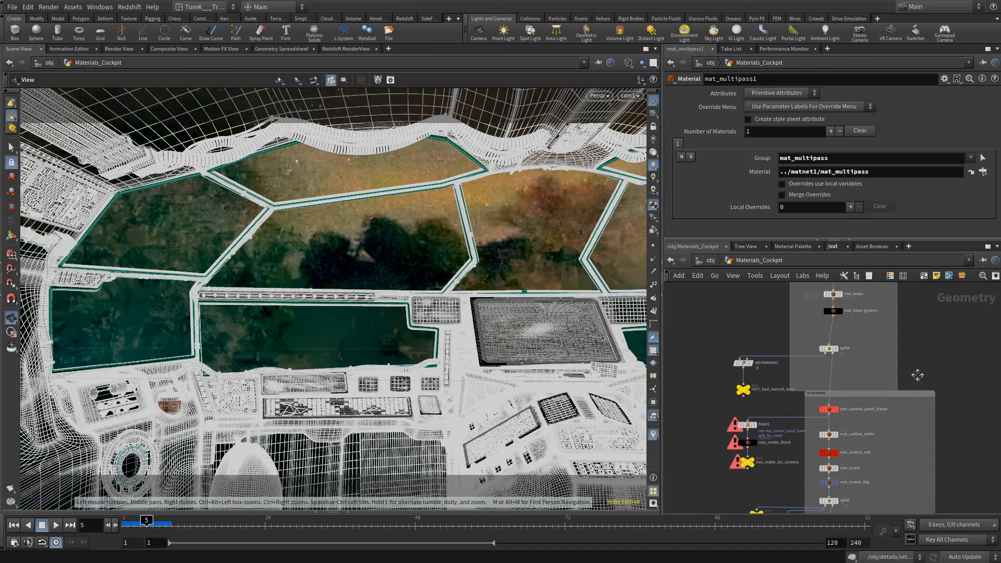
{"action": "scroll", "coordinate": [899, 298], "scroll_direction": "down", "scroll_amount": 2}
{"action": "middle_click_drag", "start_coordinate": [899, 299], "coordinate": [898, 293]}
{"action": "scroll", "coordinate": [903, 420], "scroll_direction": "up", "scroll_amount": 3}
{"action": "middle_click_drag", "start_coordinate": [902, 417], "coordinate": [887, 299]}
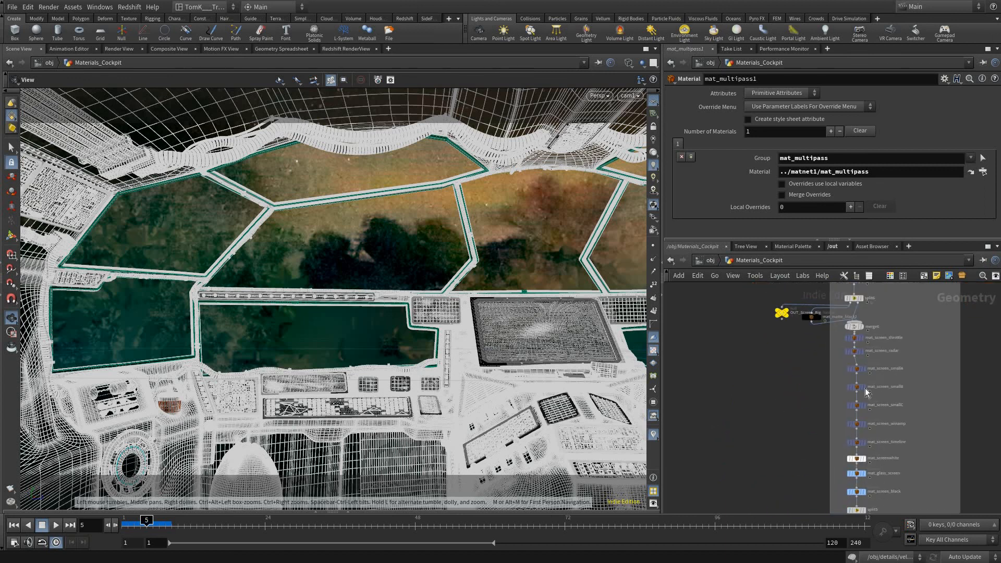
{"action": "middle_click_drag", "start_coordinate": [867, 393], "coordinate": [852, 305]}
{"action": "middle_click_drag", "start_coordinate": [876, 396], "coordinate": [864, 274]}
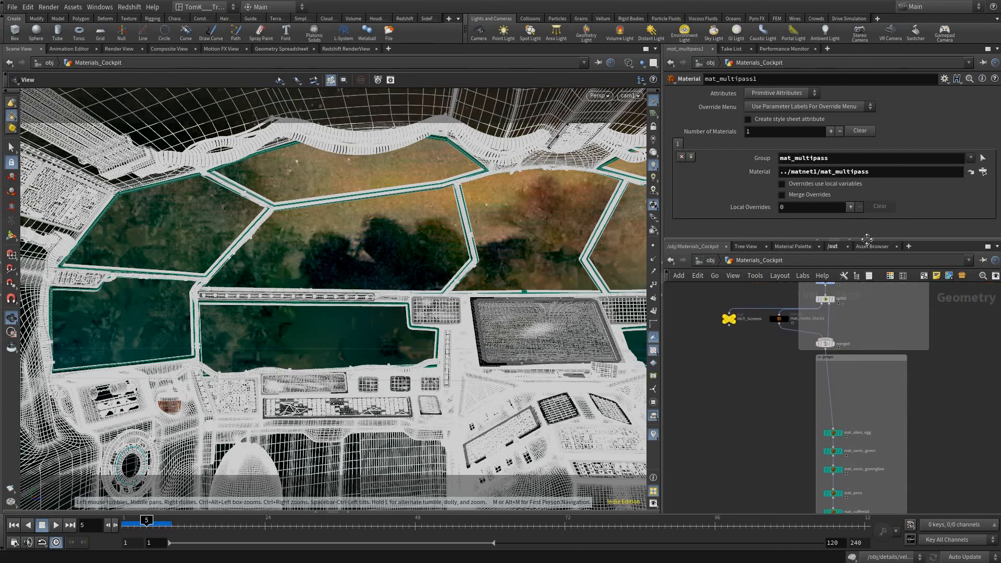
{"action": "middle_click_drag", "start_coordinate": [834, 500], "coordinate": [879, 447]}
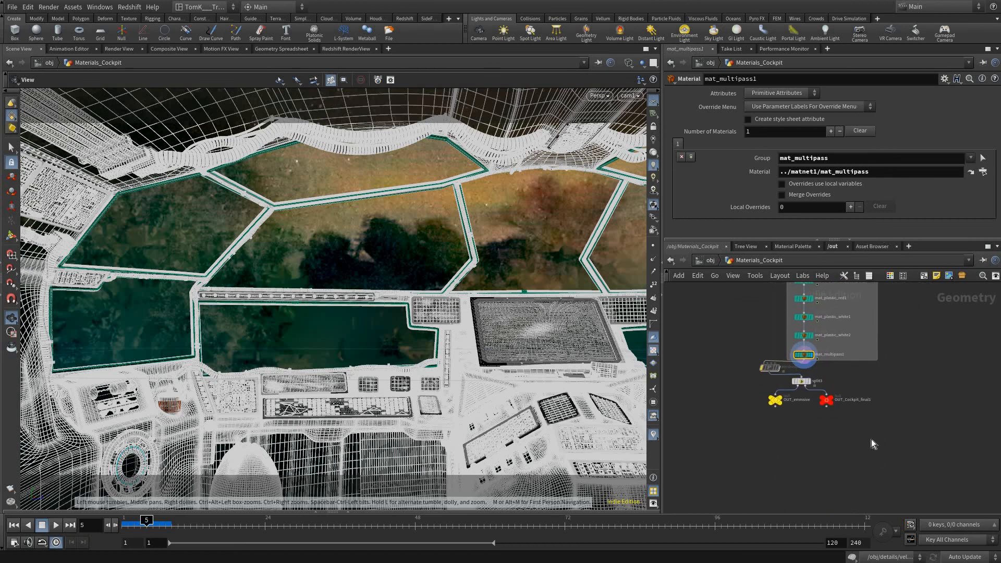
Review how the chain's Material nodes are colour-coded and grouped into network boxes, especially the housing and generic materials
{"action": "middle_click_drag", "start_coordinate": [866, 373], "coordinate": [862, 478]}
{"action": "scroll", "coordinate": [868, 437], "scroll_direction": "down", "scroll_amount": 4}
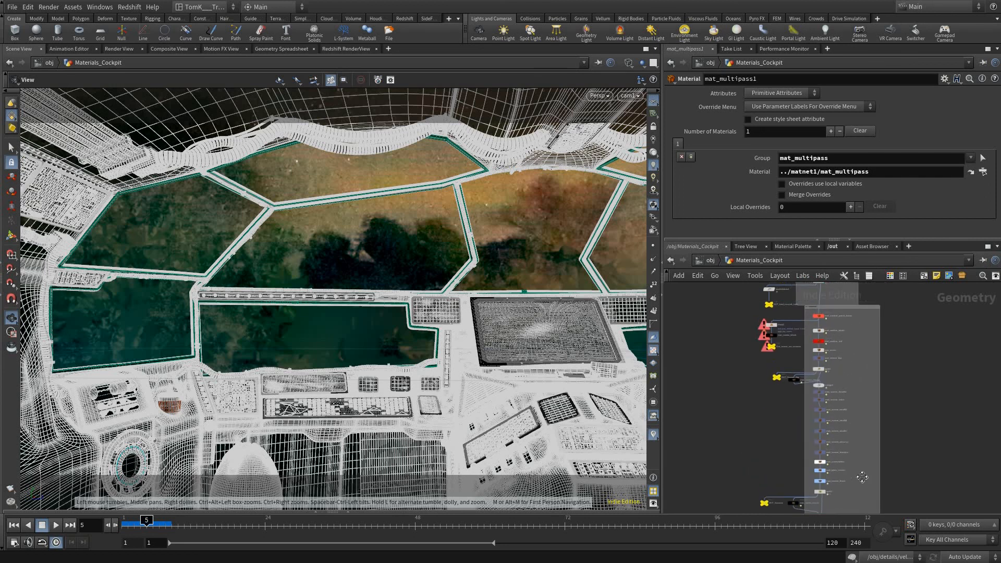
{"action": "scroll", "coordinate": [823, 390], "scroll_direction": "up", "scroll_amount": 6}
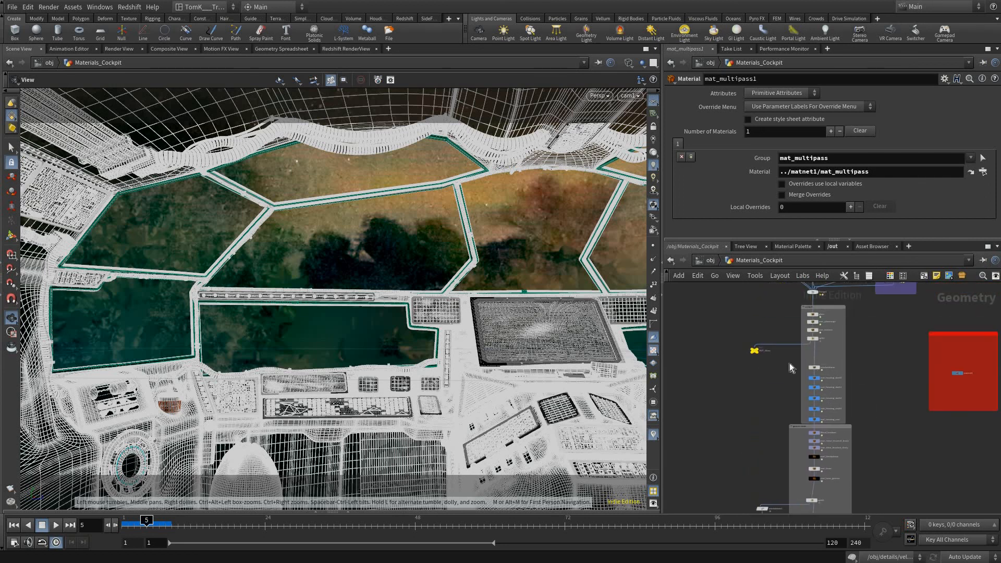
{"action": "mouse_move", "coordinate": [800, 362]}
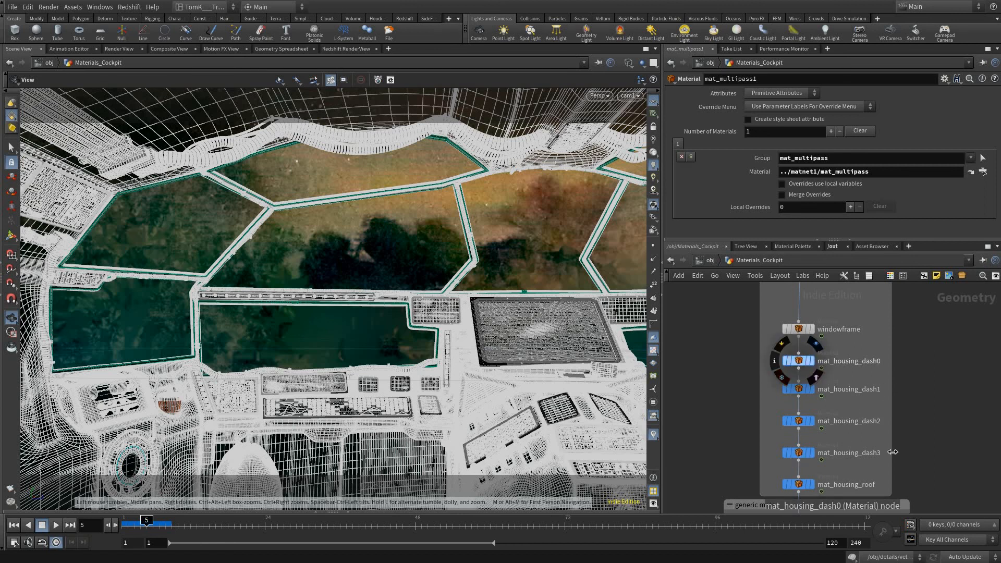
{"action": "scroll", "coordinate": [916, 321], "scroll_direction": "down", "scroll_amount": 3}
{"action": "middle_click_drag", "start_coordinate": [874, 287], "coordinate": [878, 396]}
{"action": "middle_click_drag", "start_coordinate": [800, 381], "coordinate": [793, 233]}
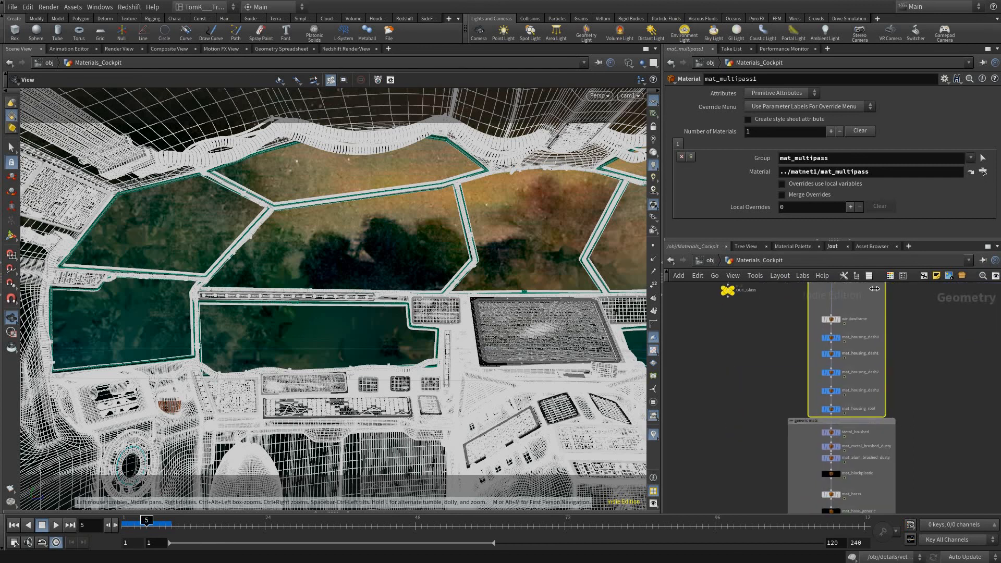
{"action": "middle_click_drag", "start_coordinate": [874, 289], "coordinate": [870, 246]}
{"action": "scroll", "coordinate": [838, 384], "scroll_direction": "down", "scroll_amount": 3}
{"action": "middle_click_drag", "start_coordinate": [841, 415], "coordinate": [872, 365]}
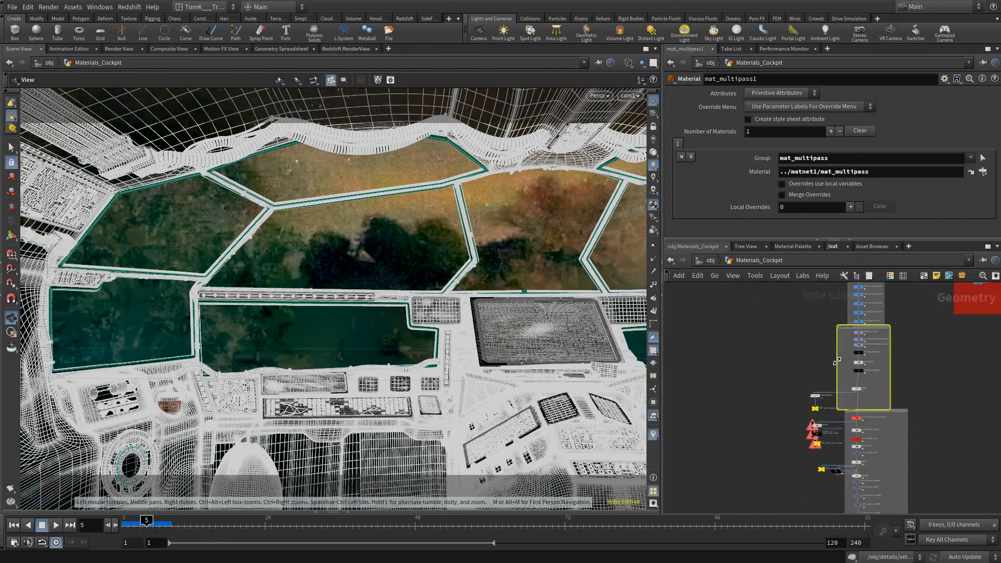
{"action": "middle_click_drag", "start_coordinate": [866, 495], "coordinate": [834, 369]}
{"action": "middle_click_drag", "start_coordinate": [826, 292], "coordinate": [834, 369]}
{"action": "scroll", "coordinate": [834, 368], "scroll_direction": "up", "scroll_amount": 2}
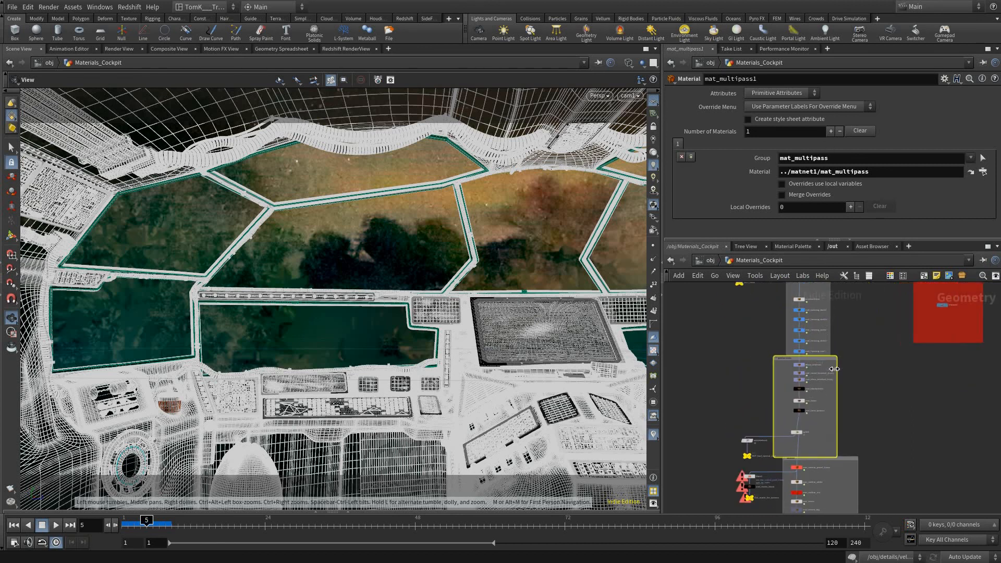